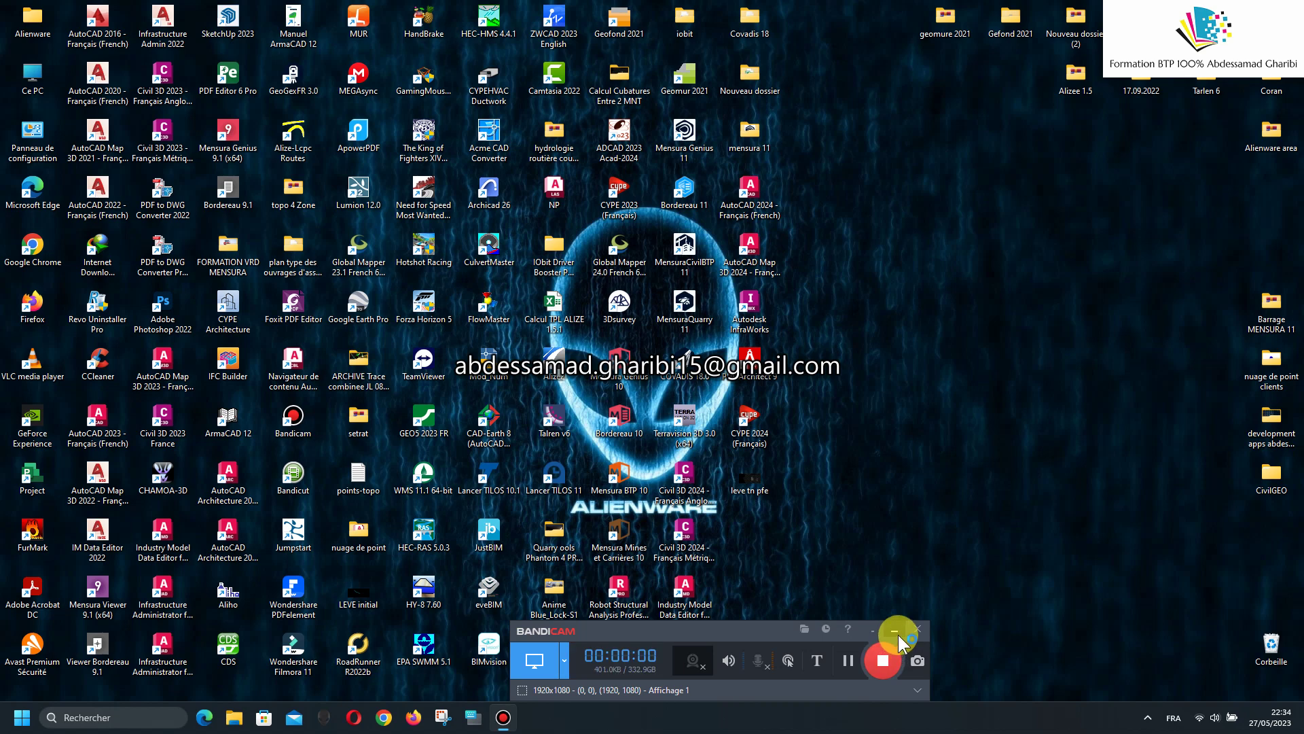
Start Covadis 18.0 on AutoCAD Map 3D 2024 with the blank drawing Dessin1 open.
{"action": "double_click", "coordinate": [699, 377]}
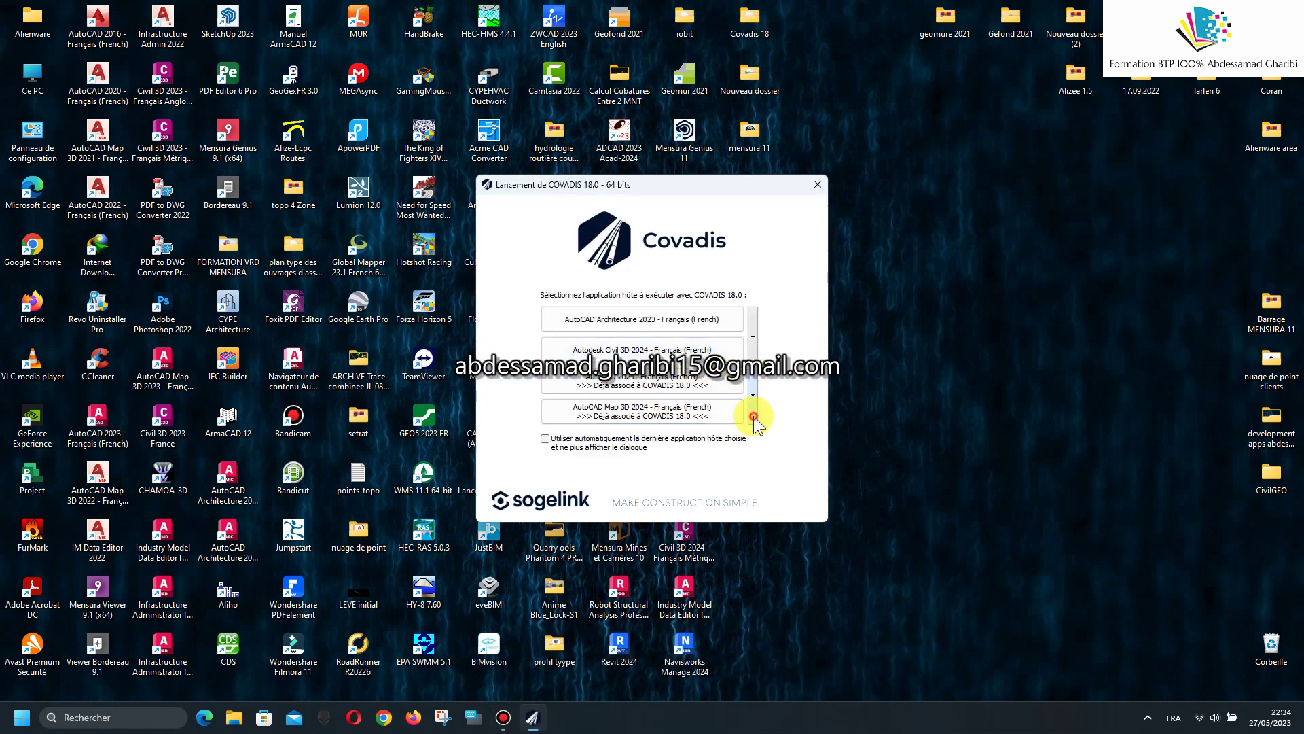
{"action": "left_click", "coordinate": [818, 184]}
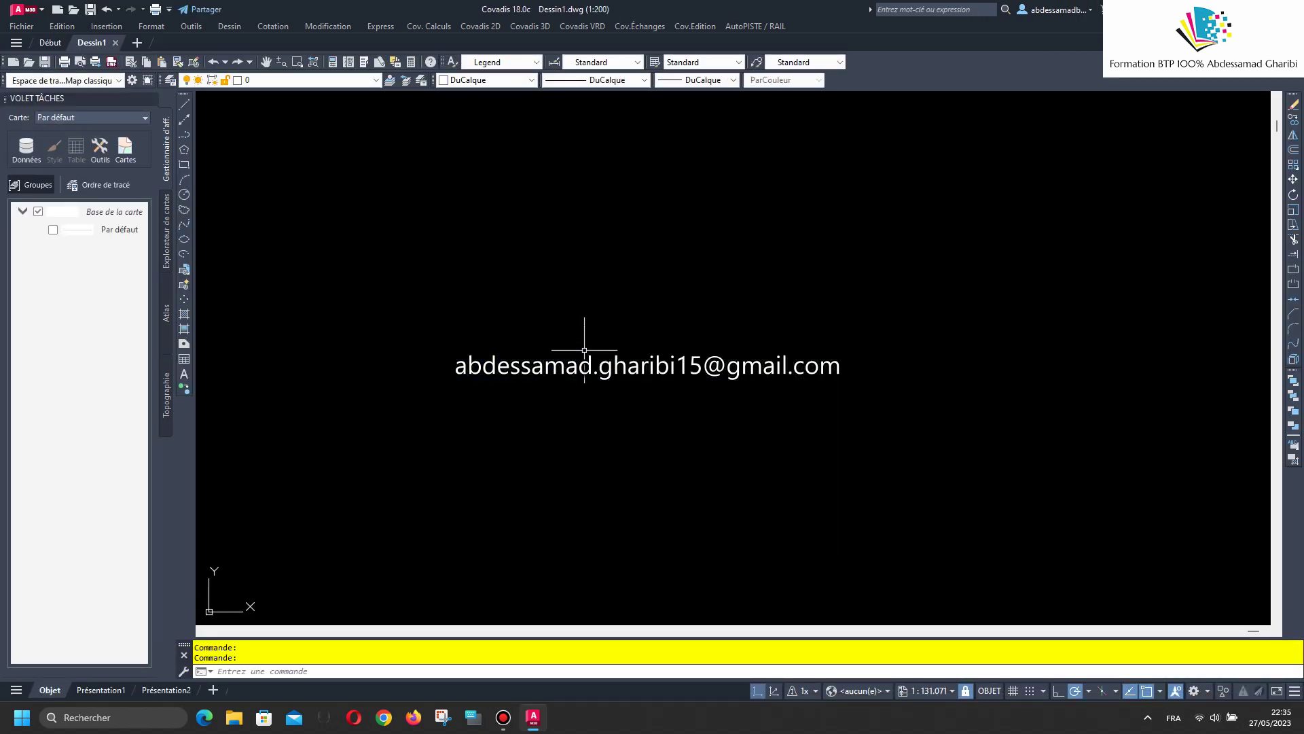
Open the Covadis 2D Chargement de semis dialog and browse for the points file.
{"action": "left_click", "coordinate": [435, 25]}
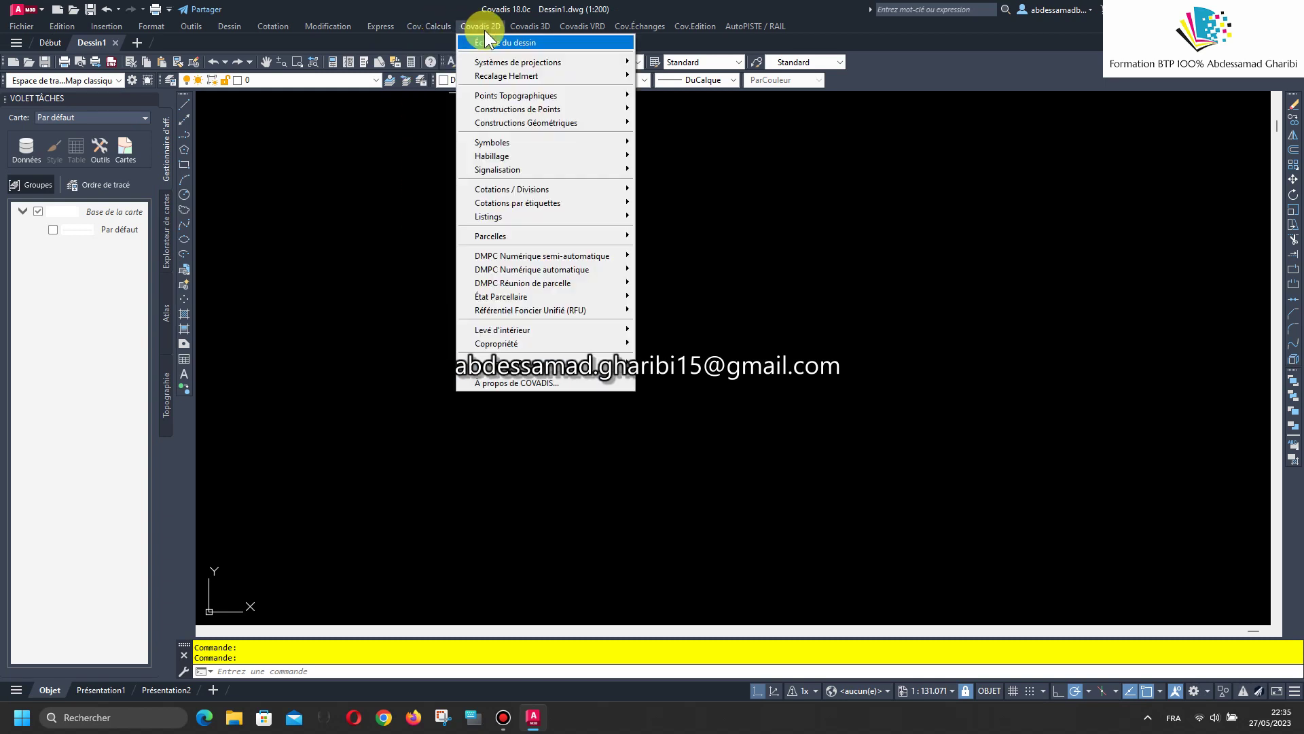
{"action": "left_click", "coordinate": [450, 82]}
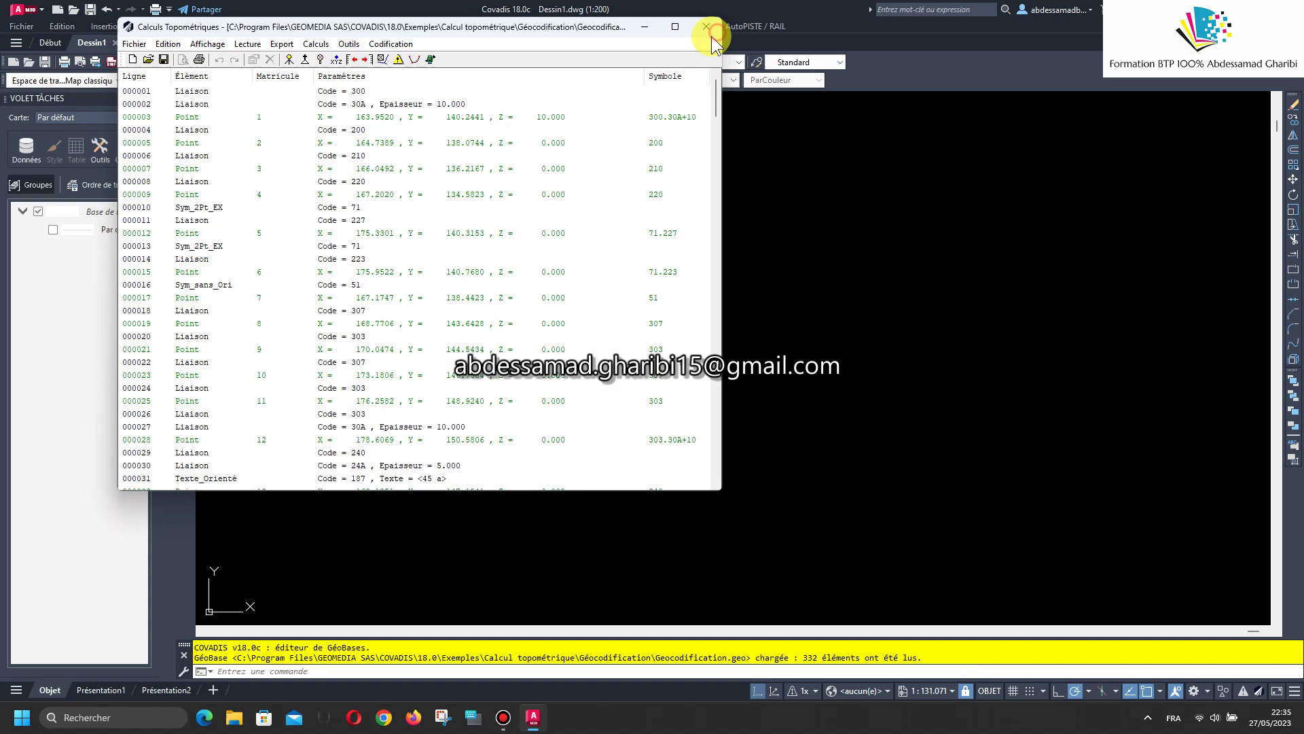
{"action": "left_click", "coordinate": [706, 28]}
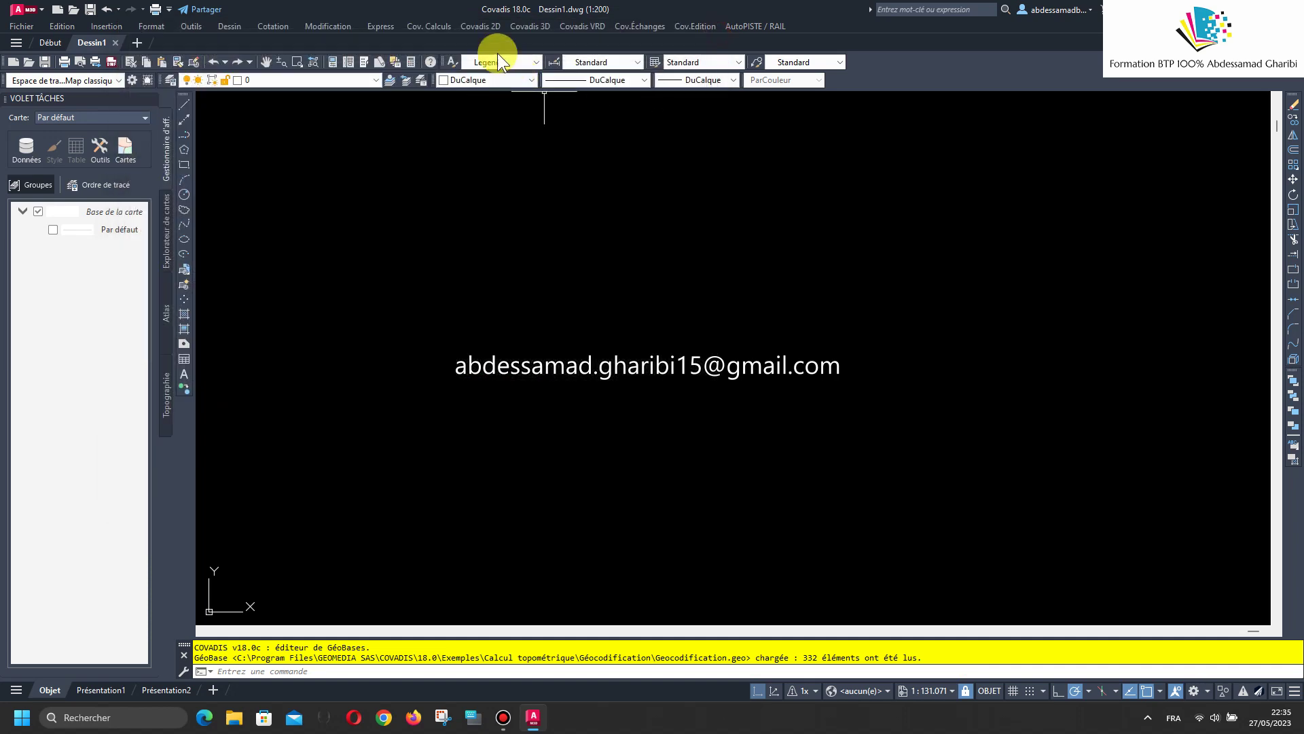
{"action": "left_click", "coordinate": [480, 27]}
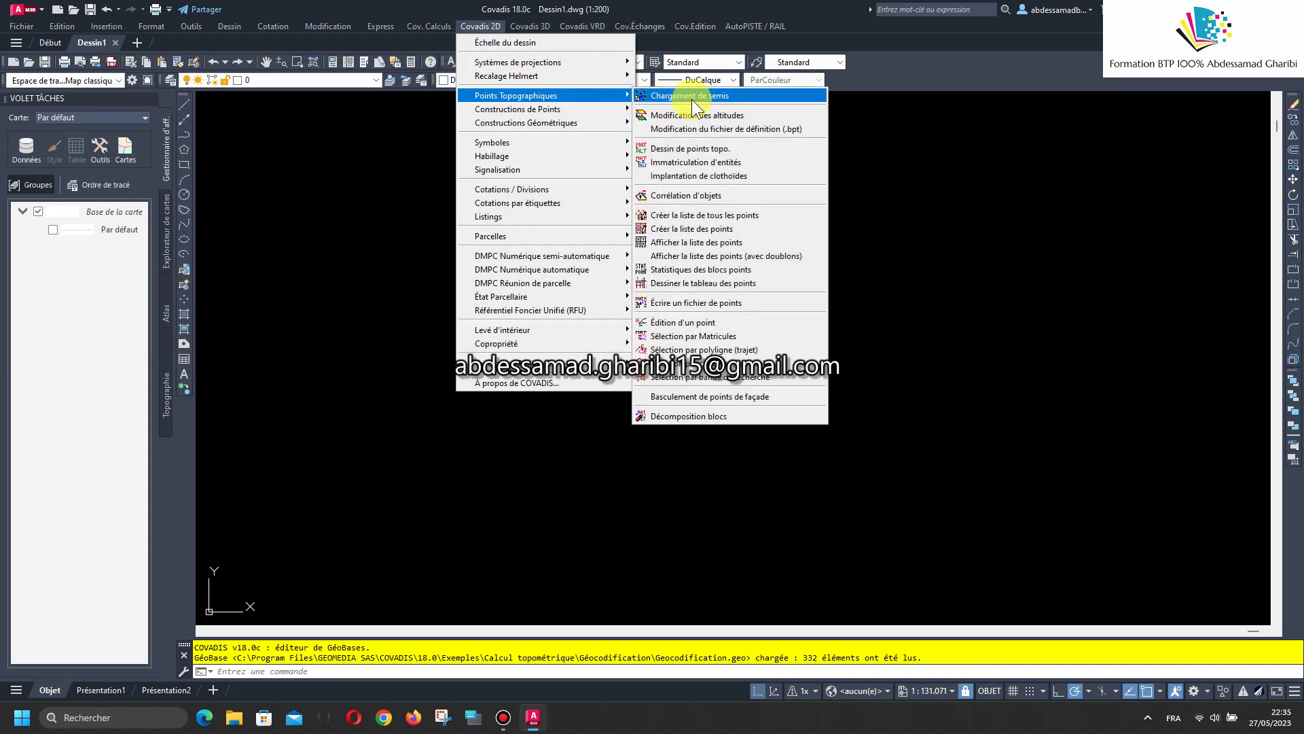
{"action": "left_click", "coordinate": [691, 100]}
{"action": "left_click", "coordinate": [640, 230]}
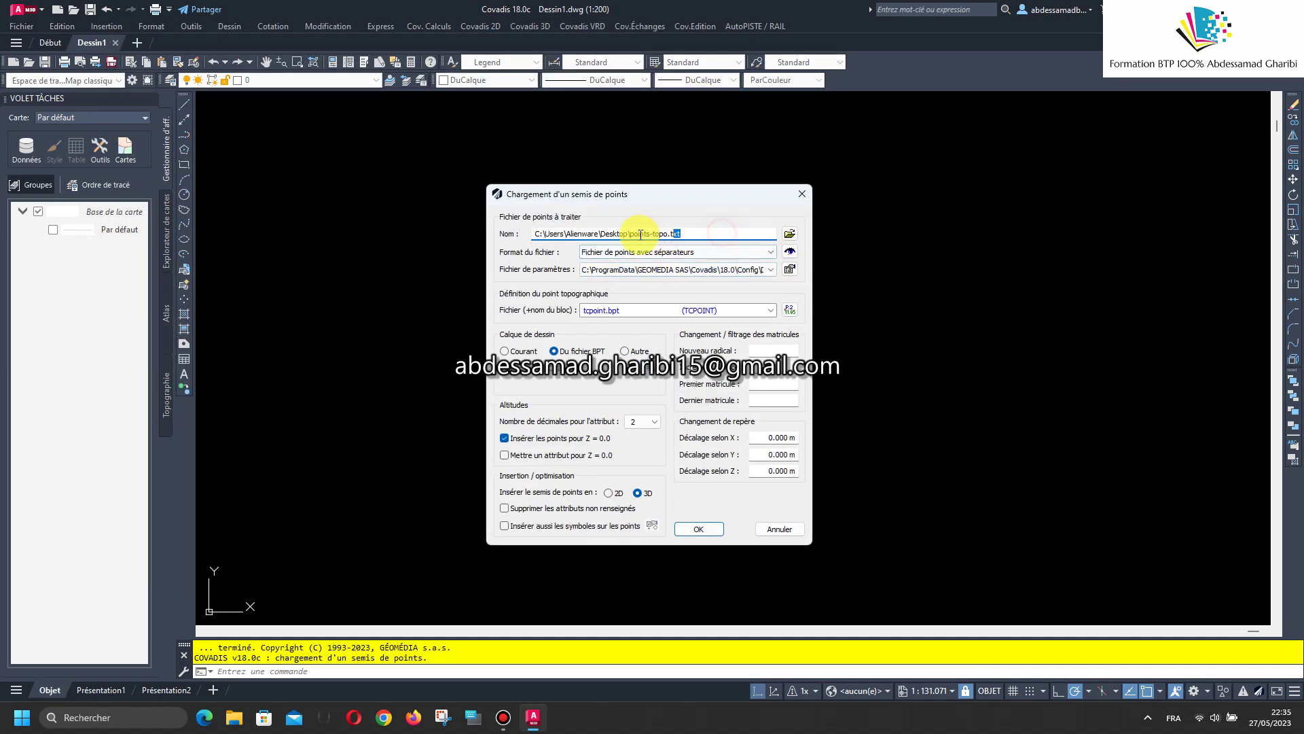
{"action": "left_click_drag", "start_coordinate": [534, 234], "coordinate": [698, 238]}
{"action": "left_click", "coordinate": [791, 236]}
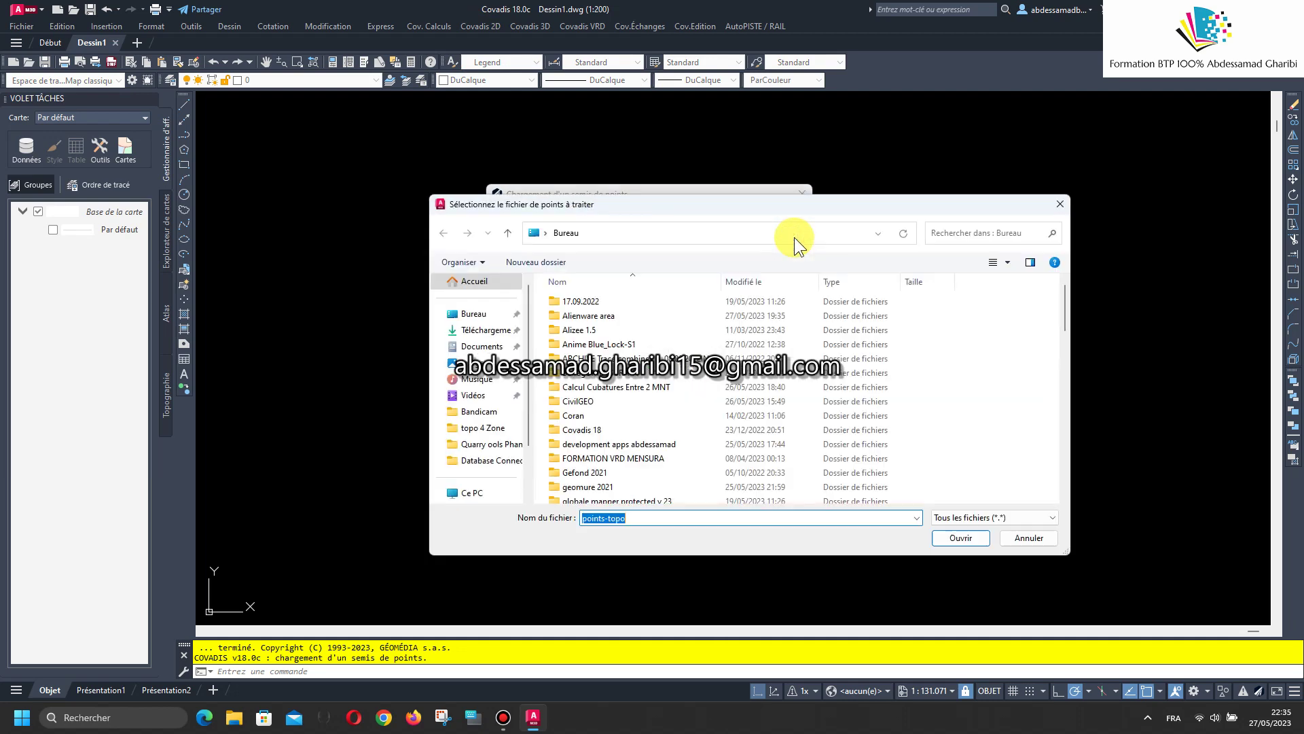
Select points-topo.txt as the points file and preview its contents.
{"action": "scroll", "coordinate": [727, 444], "scroll_direction": "down", "scroll_amount": 5}
{"action": "scroll", "coordinate": [731, 442], "scroll_direction": "down", "scroll_amount": 3}
{"action": "scroll", "coordinate": [731, 446], "scroll_direction": "down", "scroll_amount": 3}
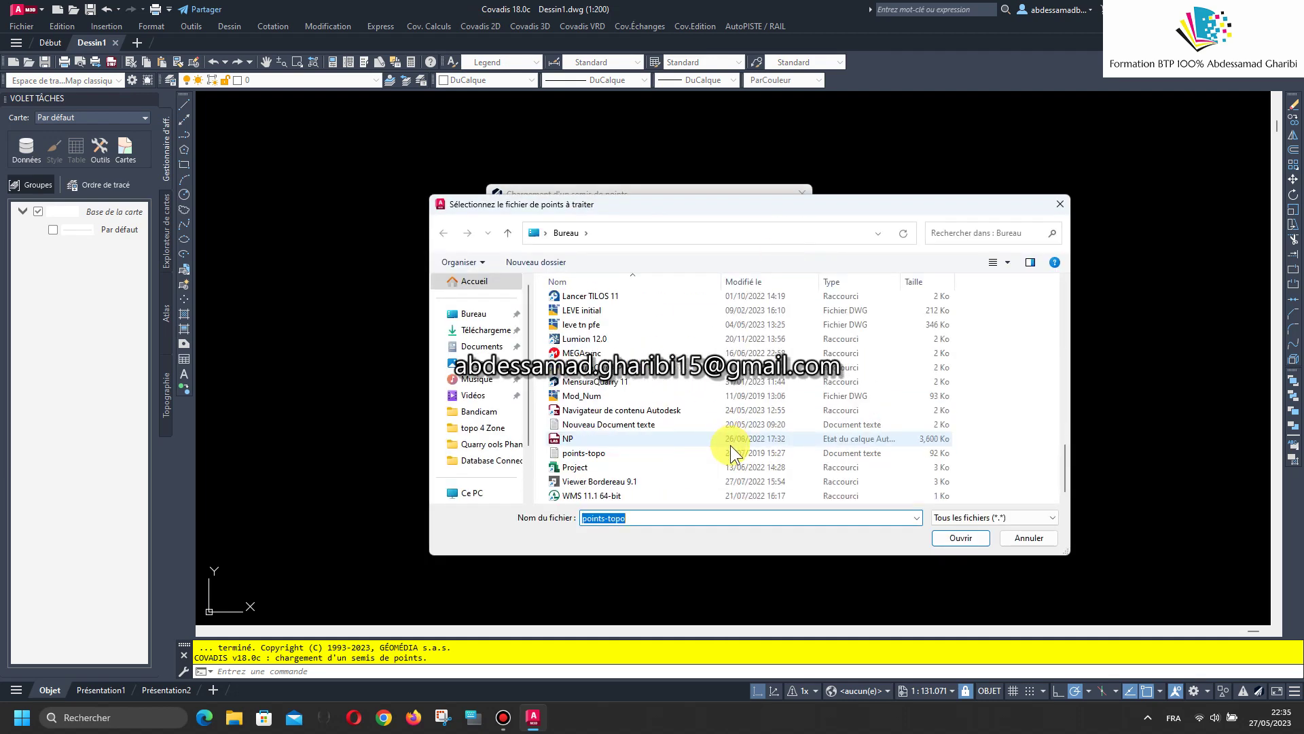
{"action": "left_click", "coordinate": [639, 452]}
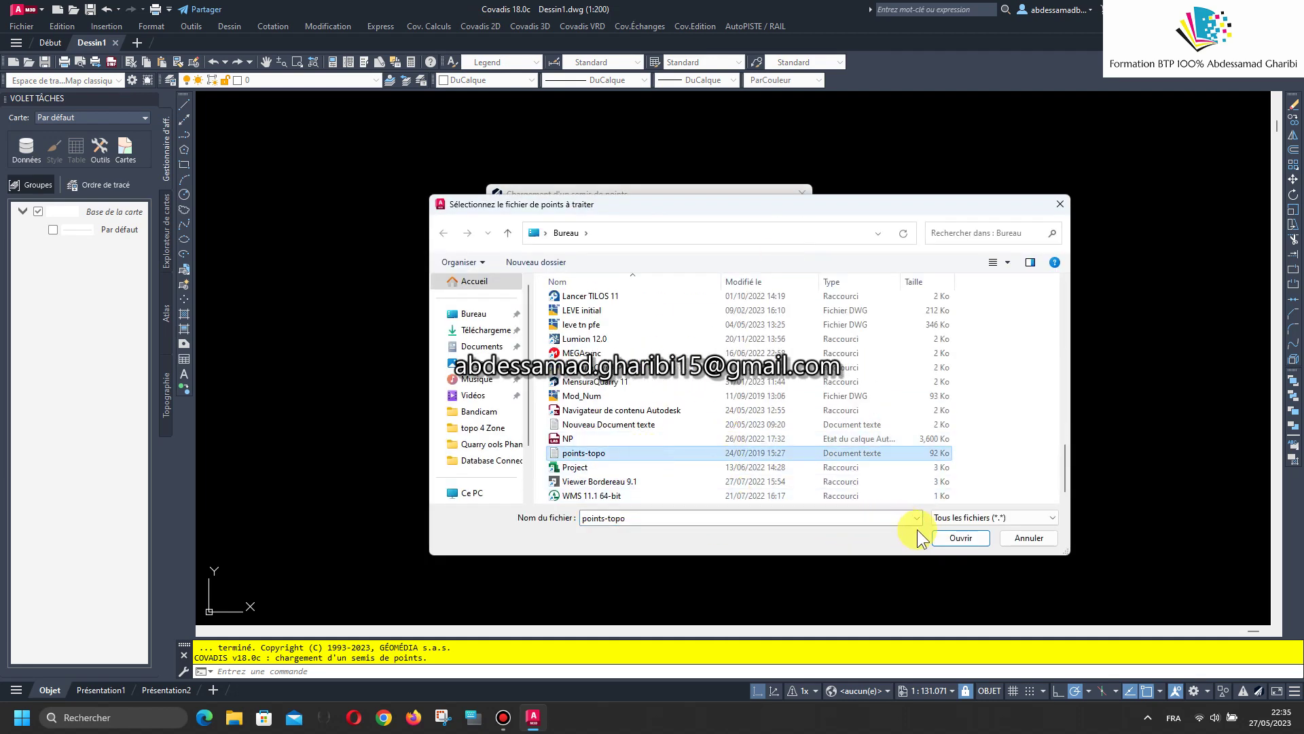
{"action": "left_click", "coordinate": [937, 538]}
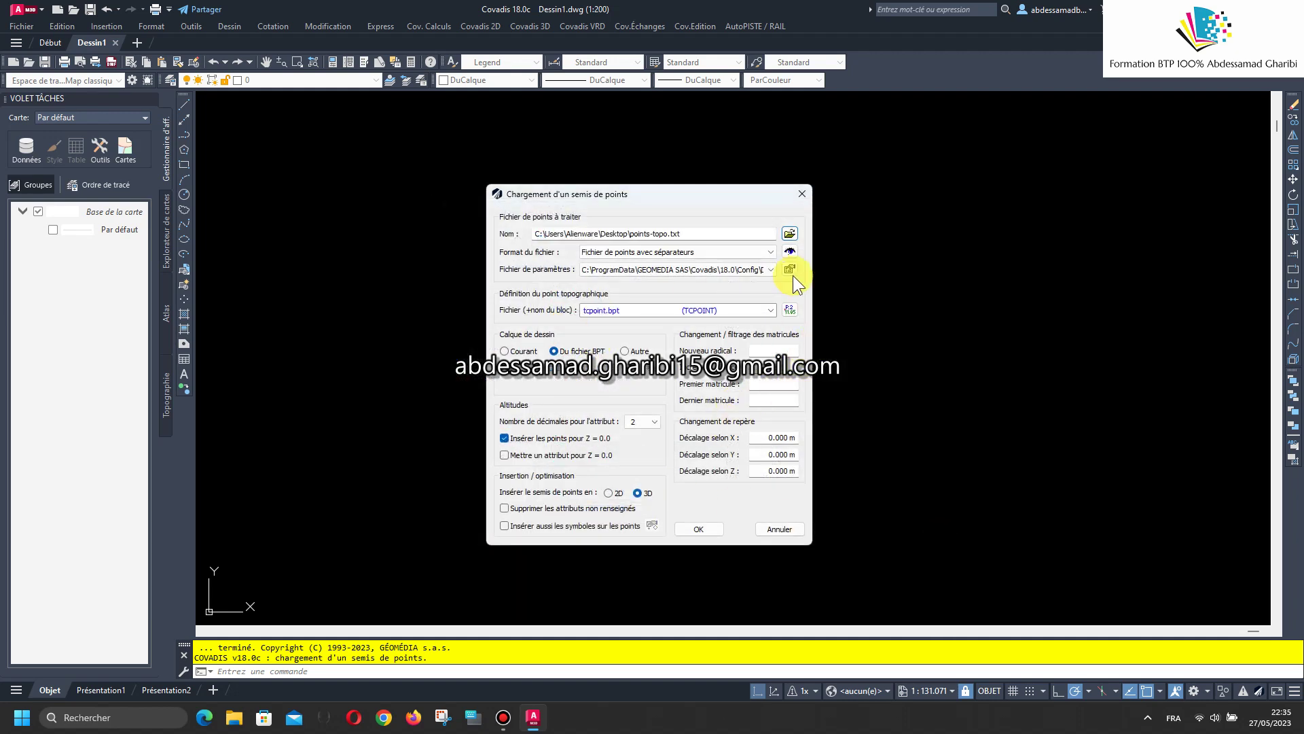
{"action": "left_click", "coordinate": [789, 251]}
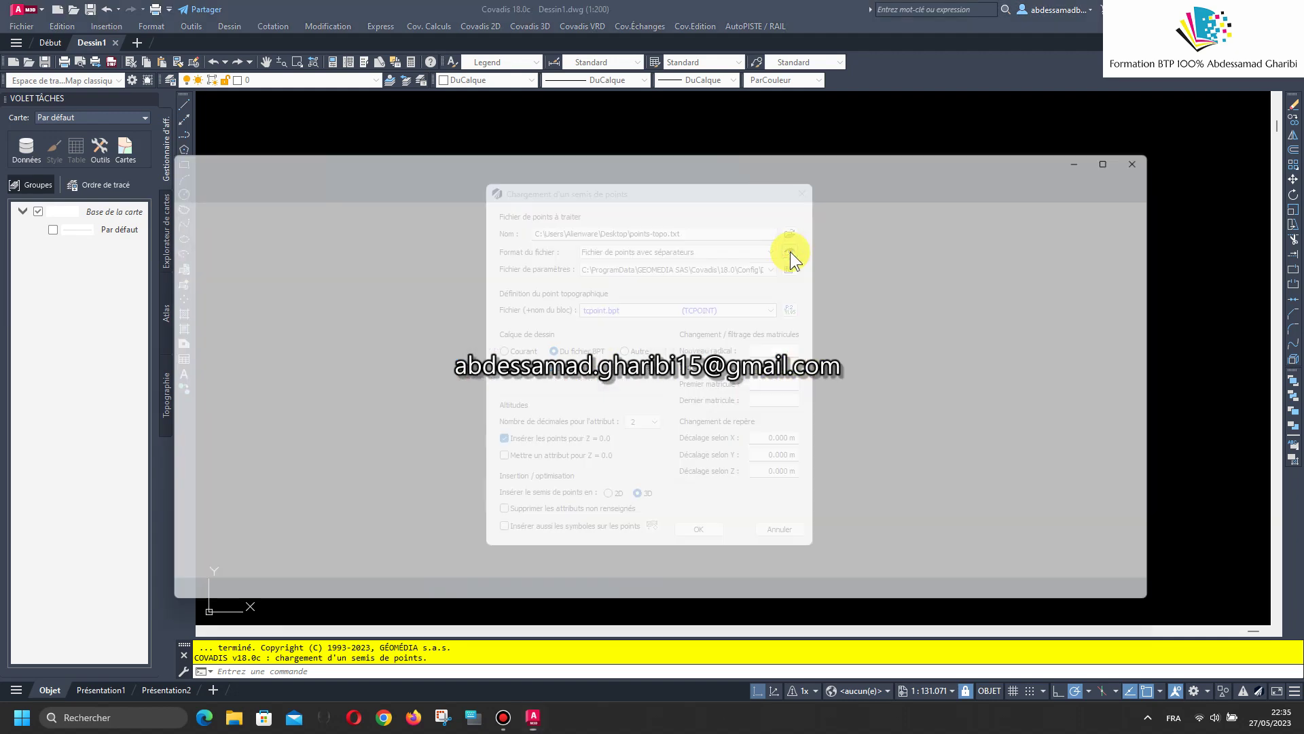
{"action": "scroll", "coordinate": [772, 334], "scroll_direction": "down", "scroll_amount": 20}
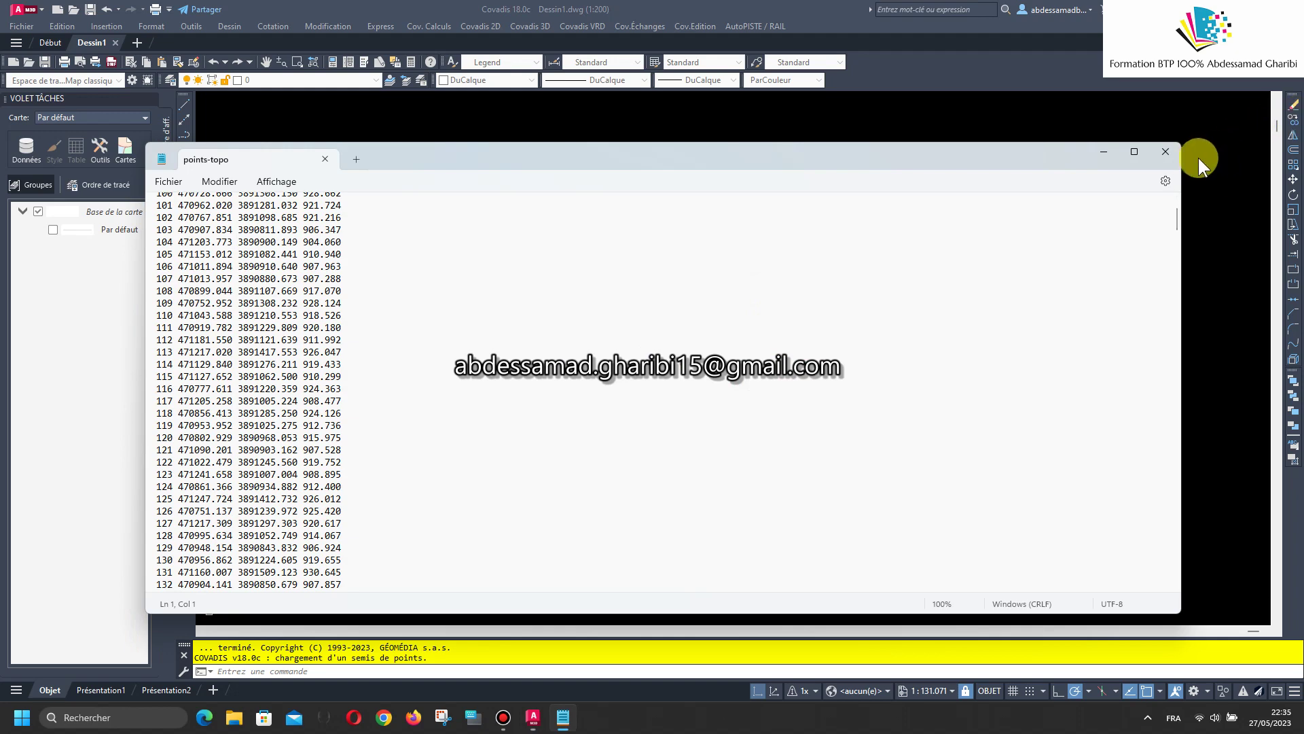
{"action": "left_click", "coordinate": [1165, 151]}
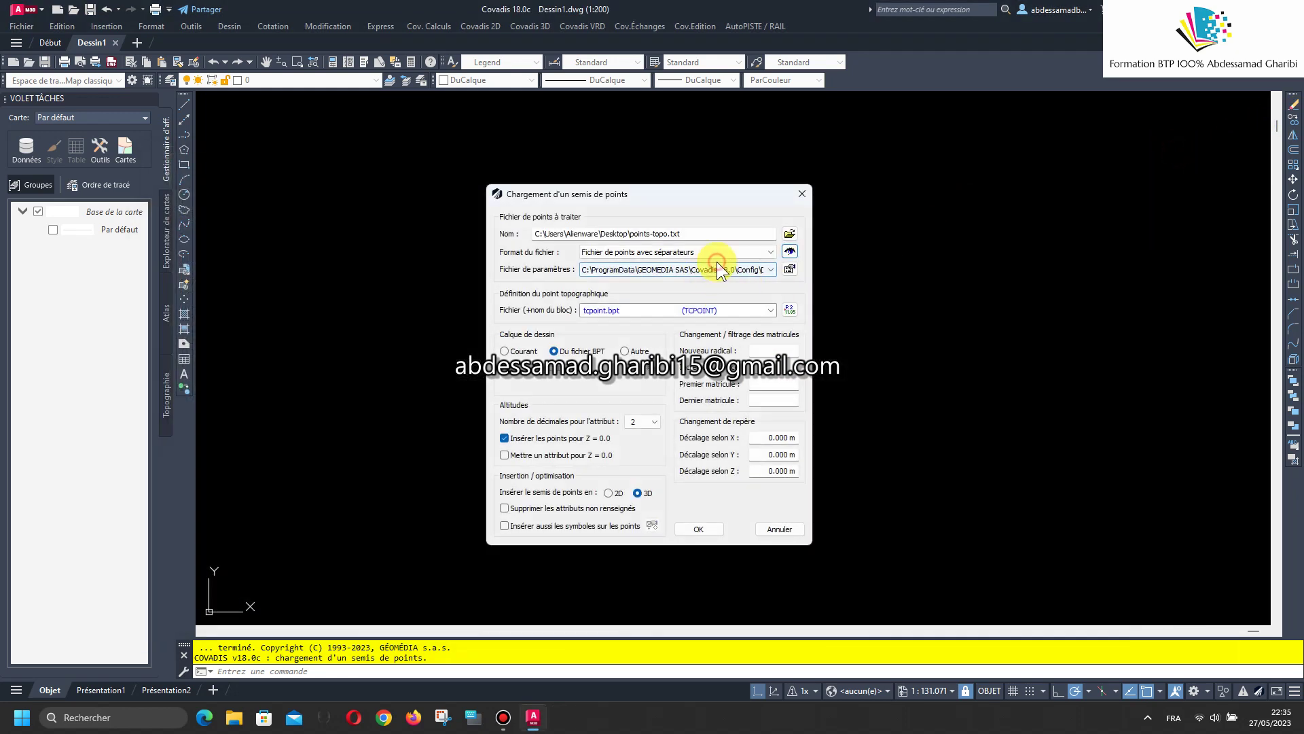
Use the third parameter file and tcpoint.bpt block, then load the 2500 points.
{"action": "left_click", "coordinate": [721, 269]}
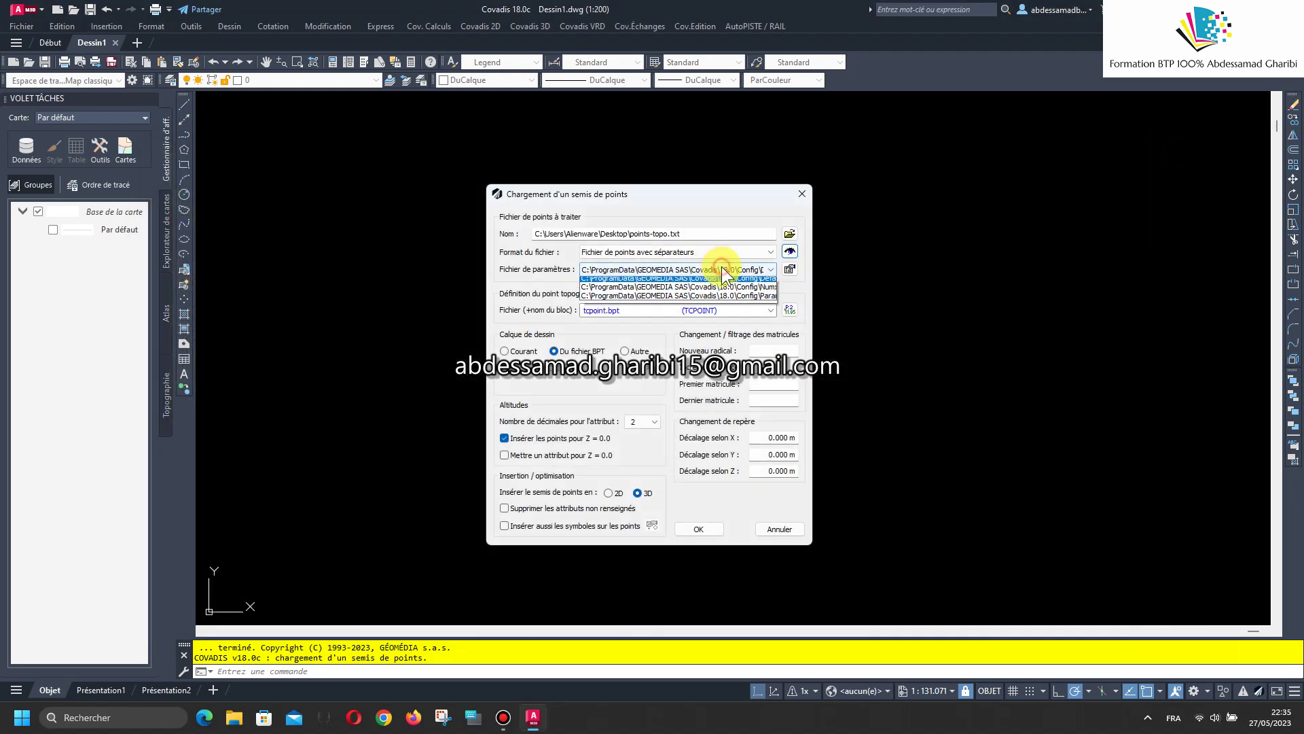
{"action": "left_click", "coordinate": [719, 301]}
{"action": "left_click", "coordinate": [743, 311]}
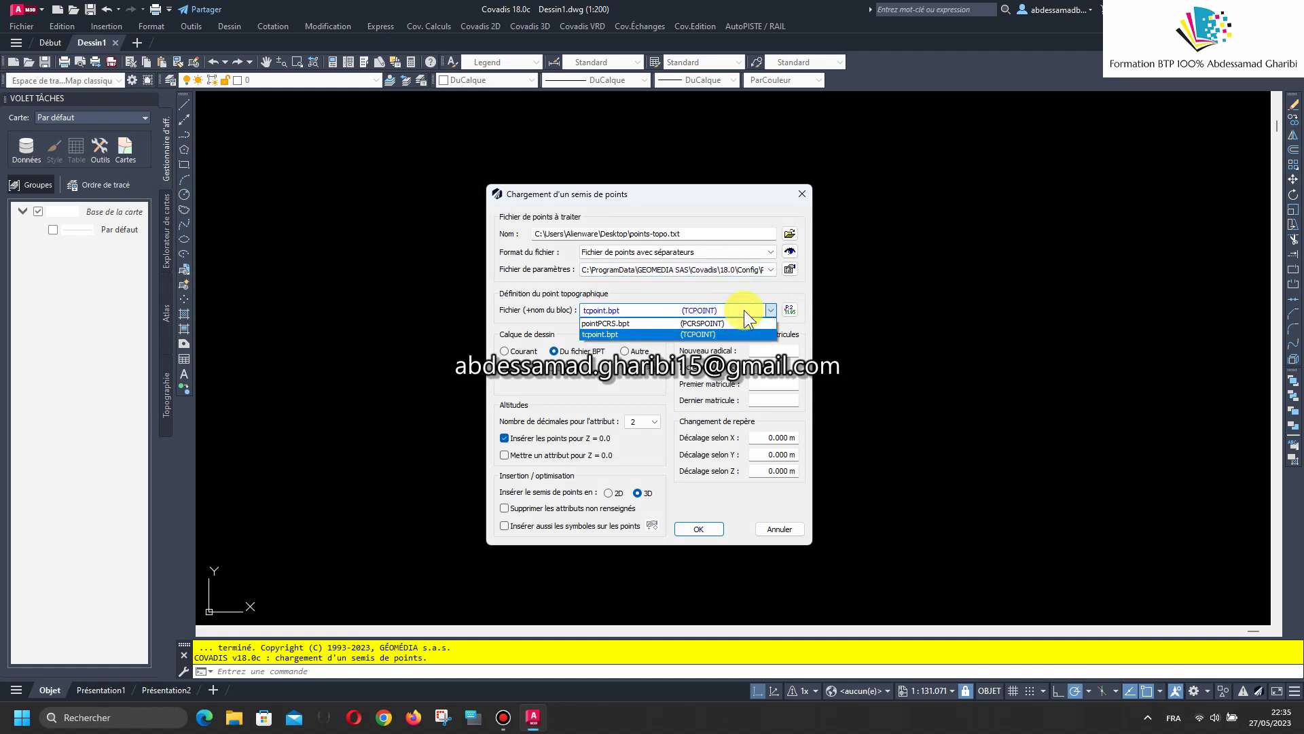
{"action": "left_click", "coordinate": [743, 310]}
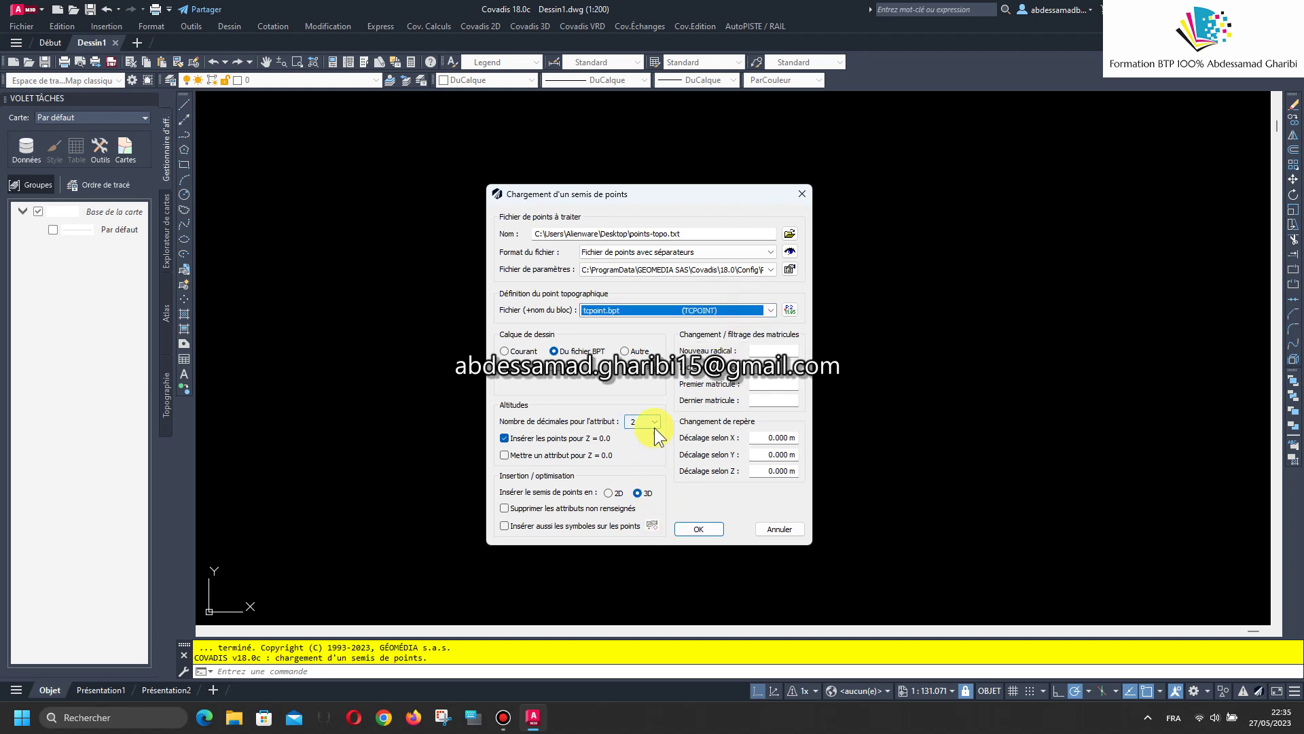
{"action": "left_click", "coordinate": [696, 529]}
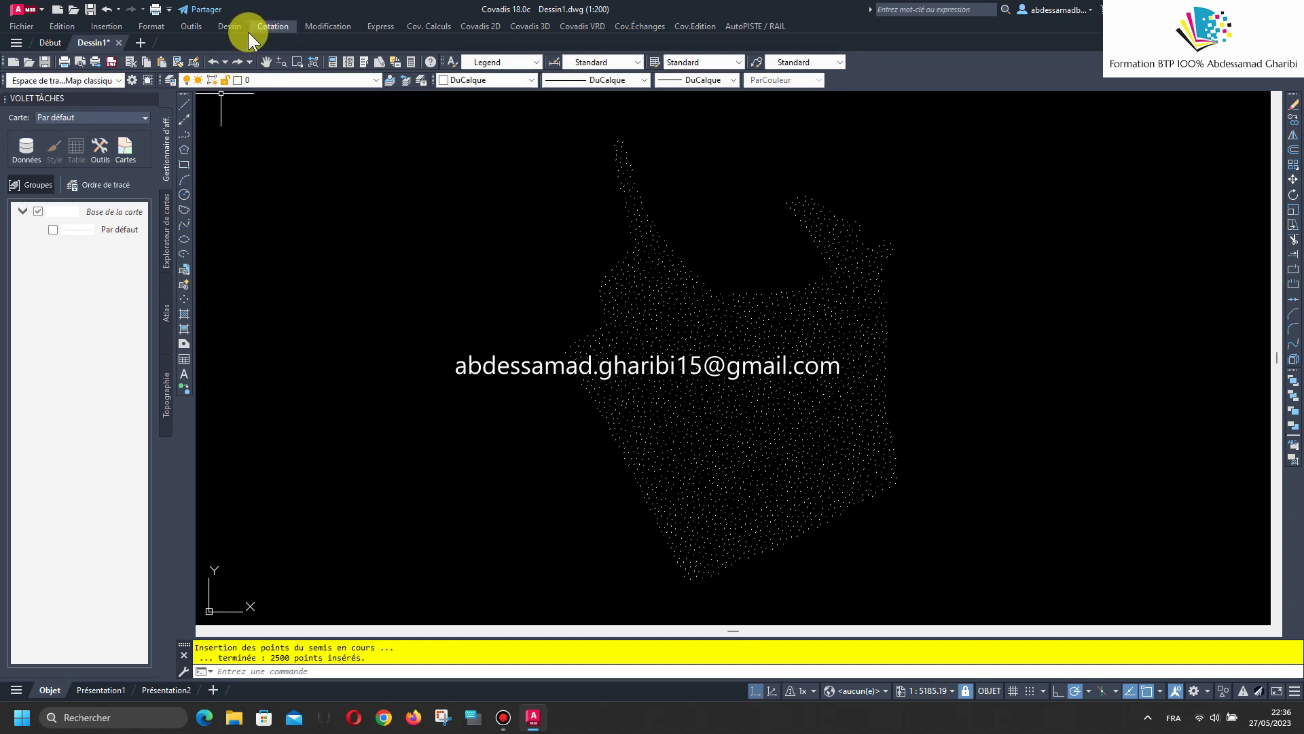
Set the point style to X markers of size 5.0000 in absolute units.
{"action": "left_click", "coordinate": [161, 28]}
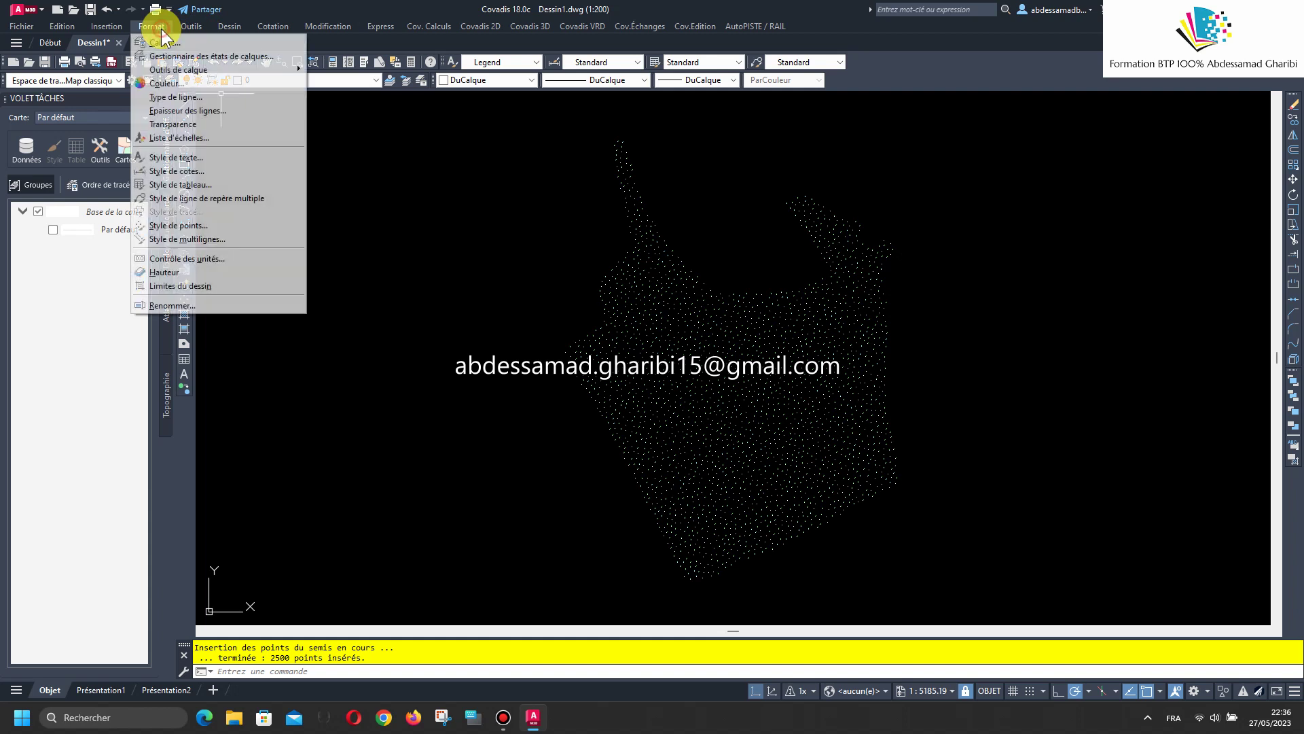
{"action": "left_click", "coordinate": [232, 229]}
{"action": "left_click", "coordinate": [598, 448]}
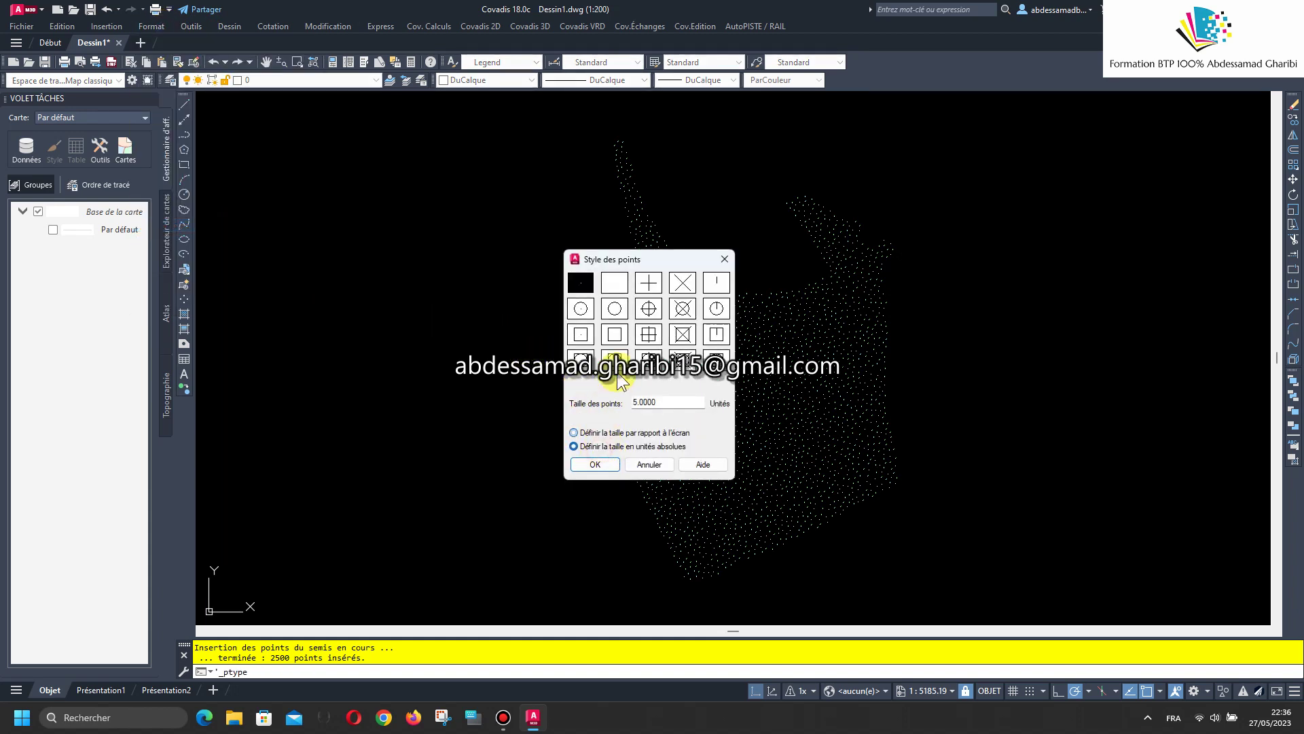
{"action": "left_click", "coordinate": [682, 282]}
{"action": "left_click_drag", "start_coordinate": [667, 400], "coordinate": [609, 402]}
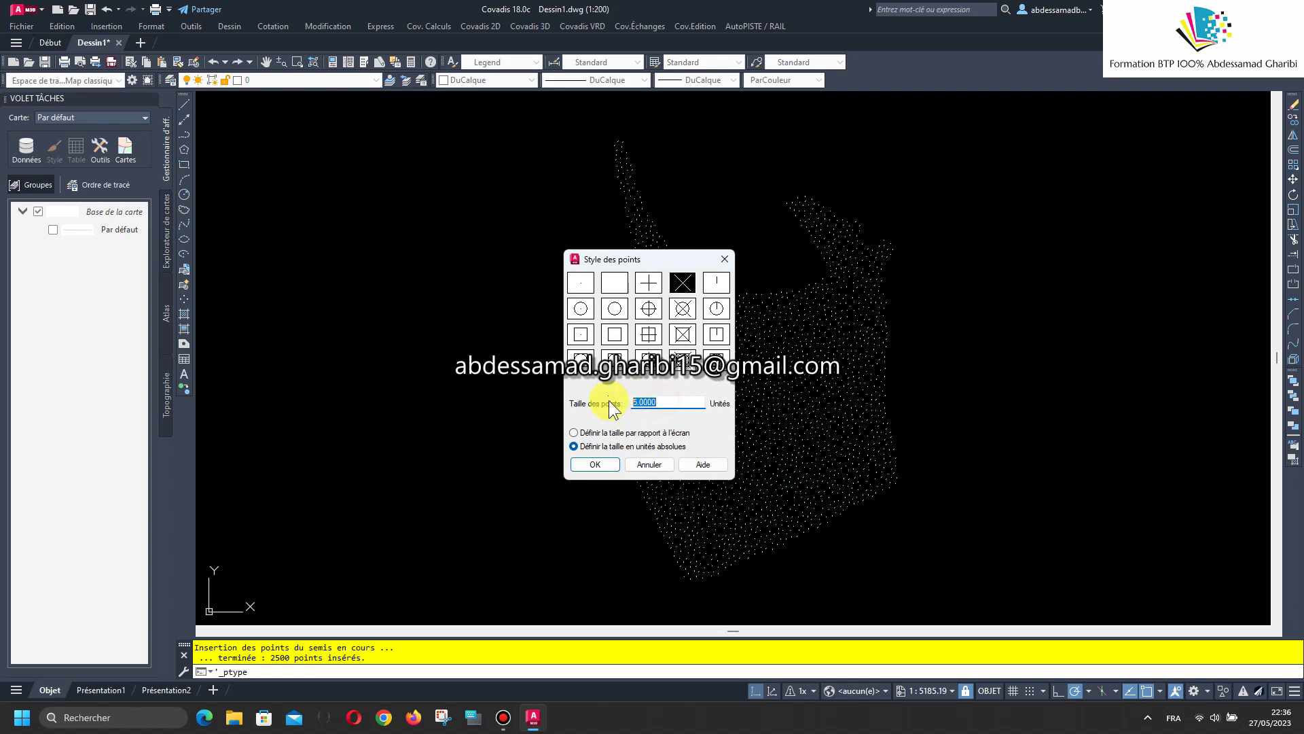
{"action": "type", "text": "5.0000"}
{"action": "left_click", "coordinate": [597, 464]}
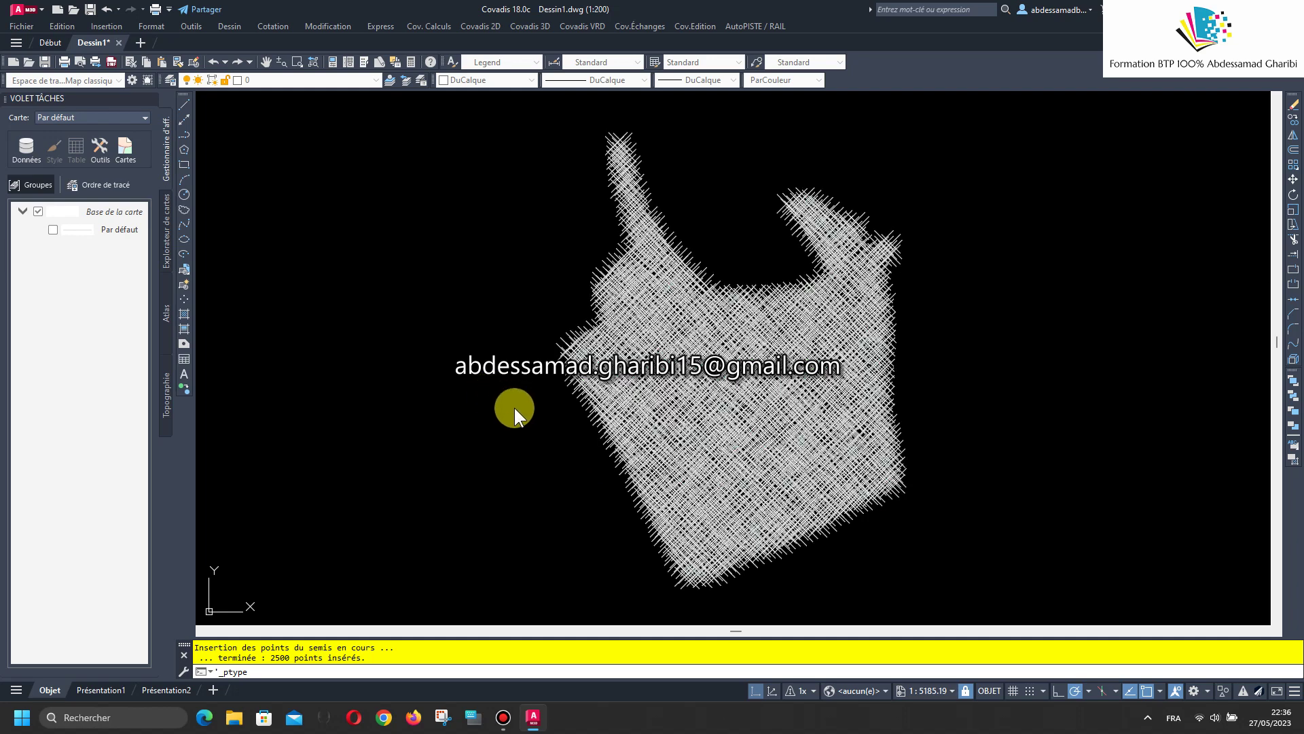
Reopen the point style, confirm absolute units, and check the crosses in the drawing.
{"action": "right_click", "coordinate": [501, 377]}
{"action": "left_click", "coordinate": [547, 371]}
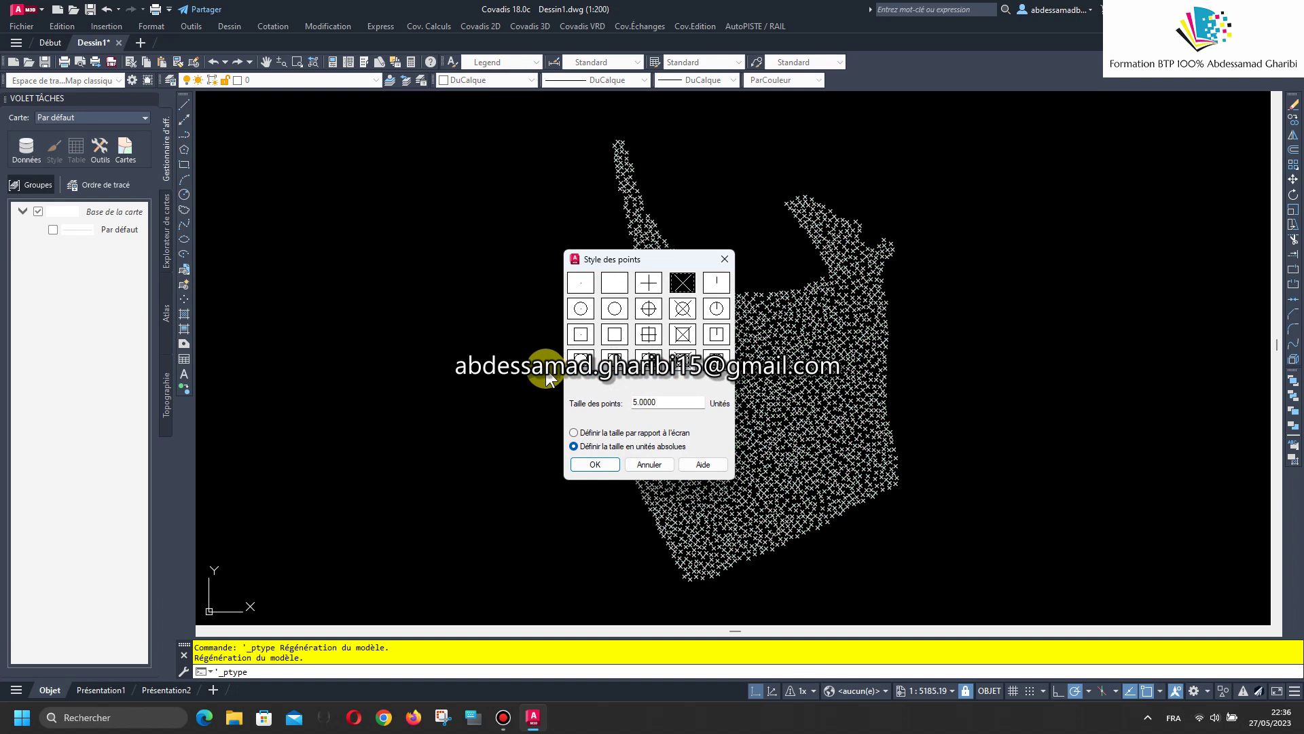
{"action": "left_click", "coordinate": [573, 445]}
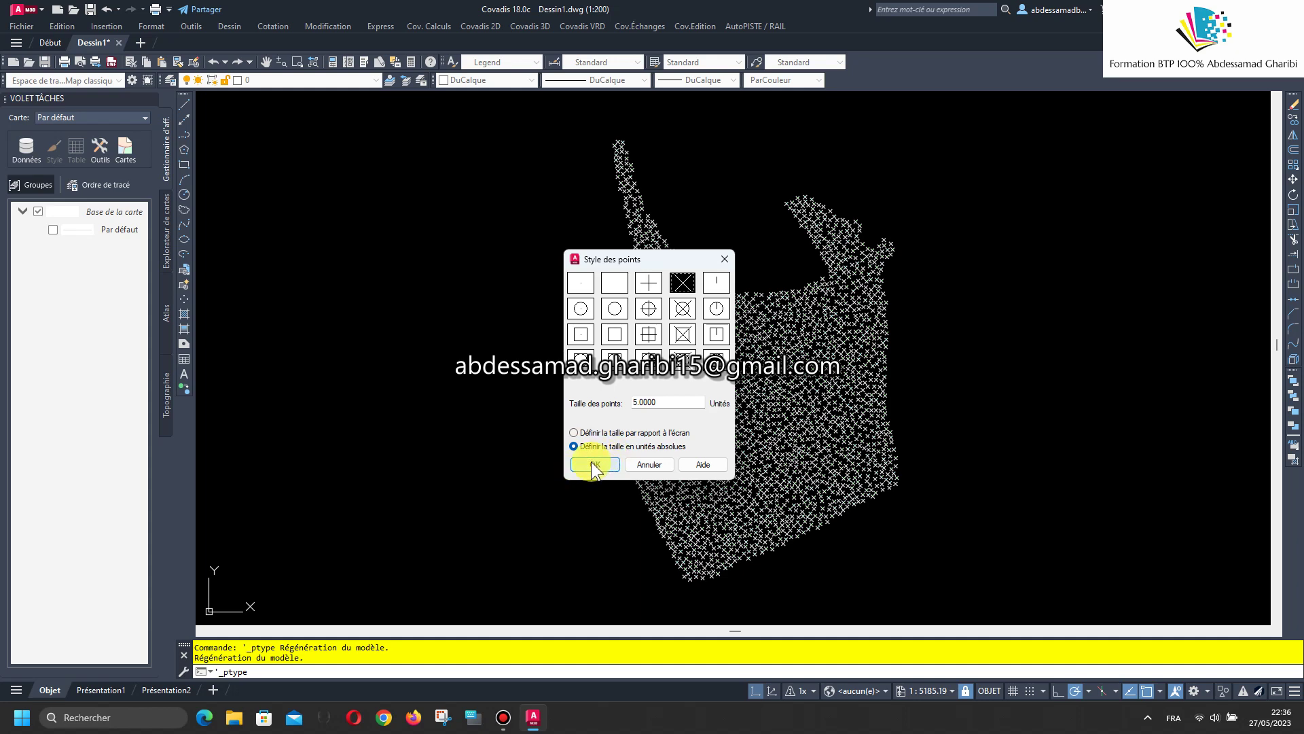
{"action": "left_click", "coordinate": [591, 464]}
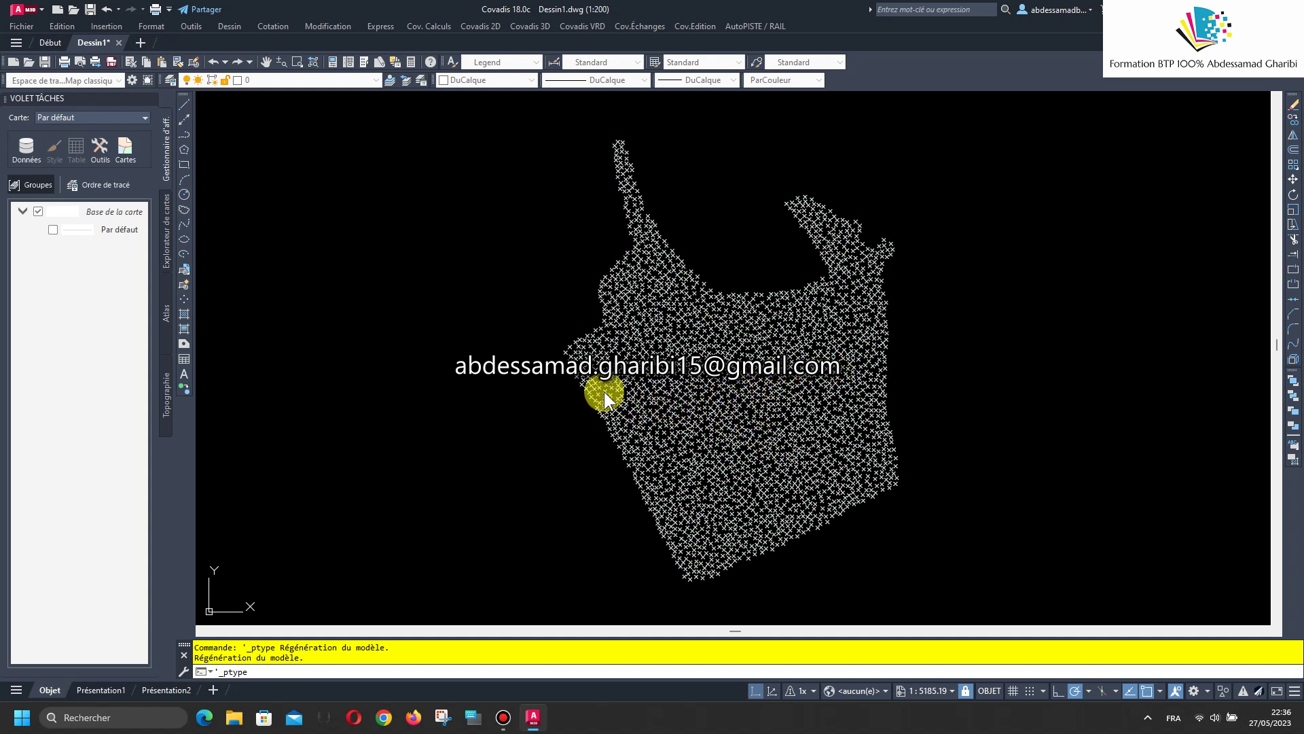
{"action": "scroll", "coordinate": [605, 388], "scroll_direction": "up", "scroll_amount": 3}
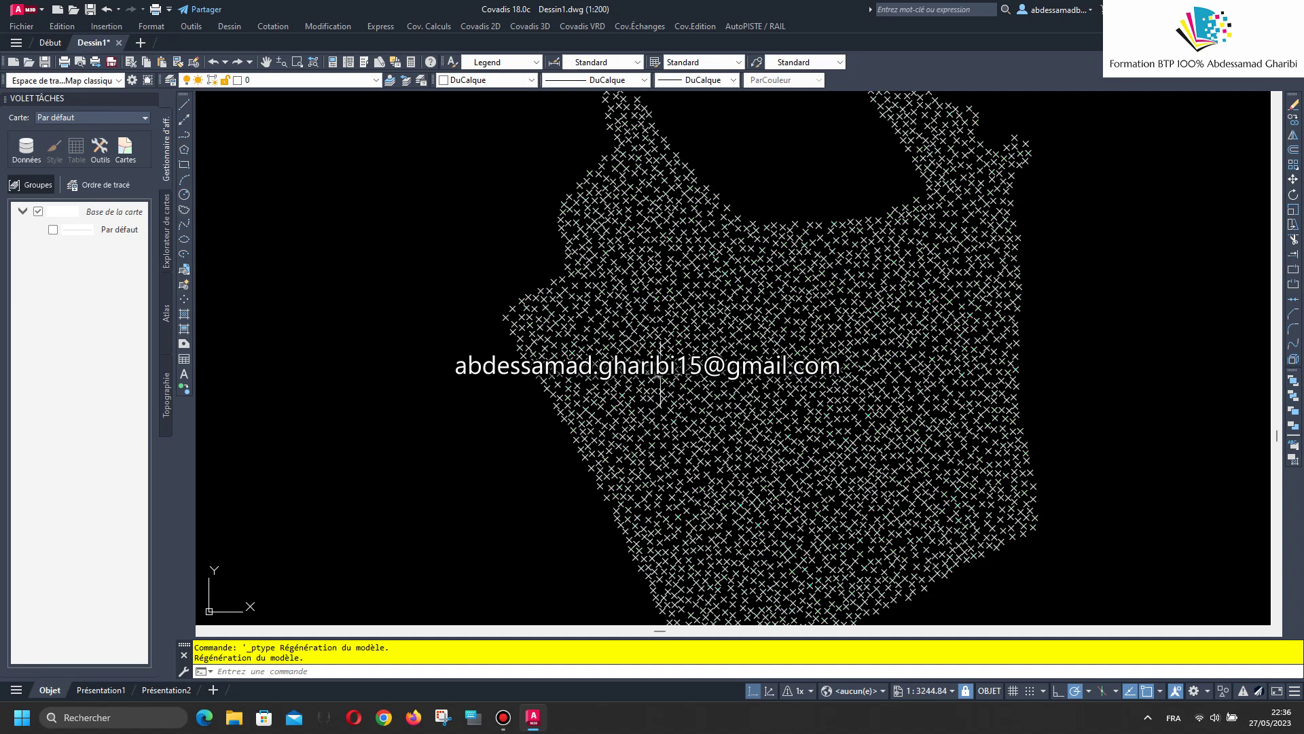
{"action": "scroll", "coordinate": [631, 366], "scroll_direction": "down", "scroll_amount": 5}
{"action": "scroll", "coordinate": [645, 390], "scroll_direction": "up", "scroll_amount": 3}
{"action": "scroll", "coordinate": [679, 388], "scroll_direction": "up", "scroll_amount": 2}
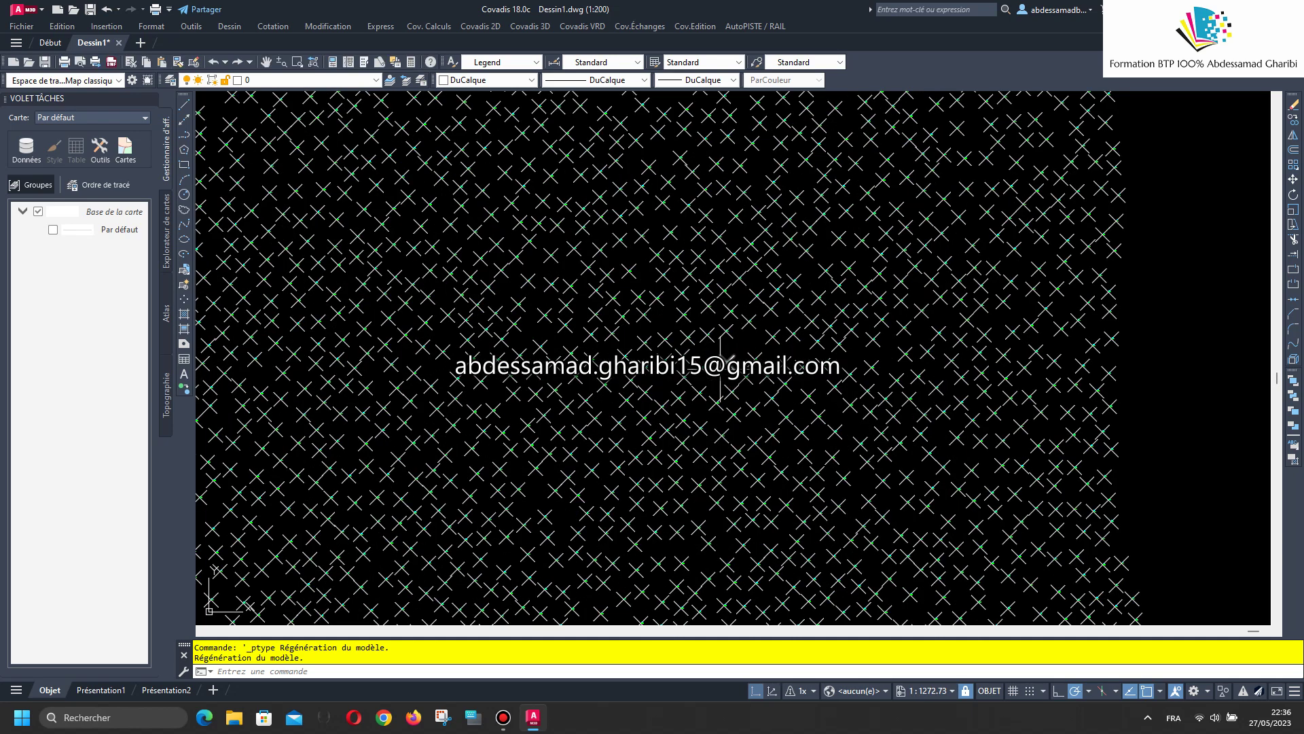
{"action": "scroll", "coordinate": [720, 388], "scroll_direction": "down", "scroll_amount": 5}
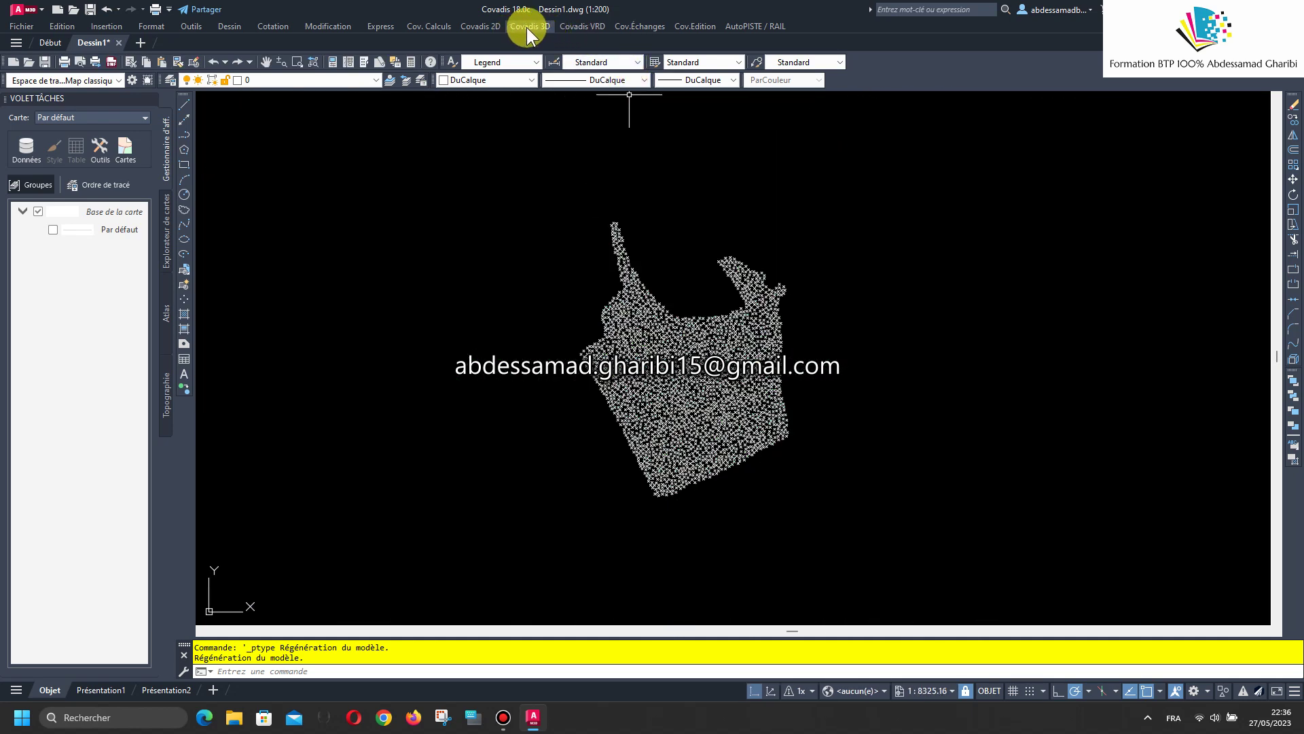
Run the MNT Objet wizard to create terrain TN and put its report on the Desktop.
{"action": "left_click", "coordinate": [527, 27]}
{"action": "mouse_move", "coordinate": [544, 115]}
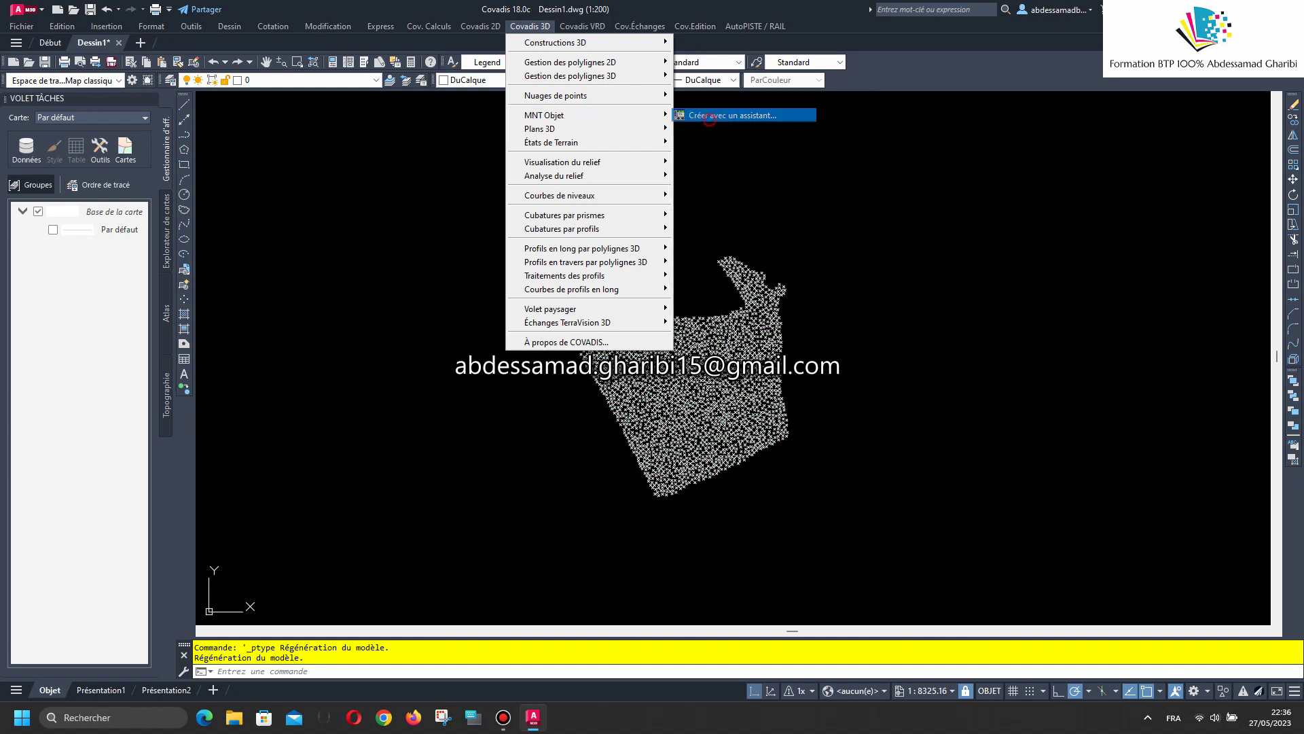
{"action": "left_click", "coordinate": [709, 117]}
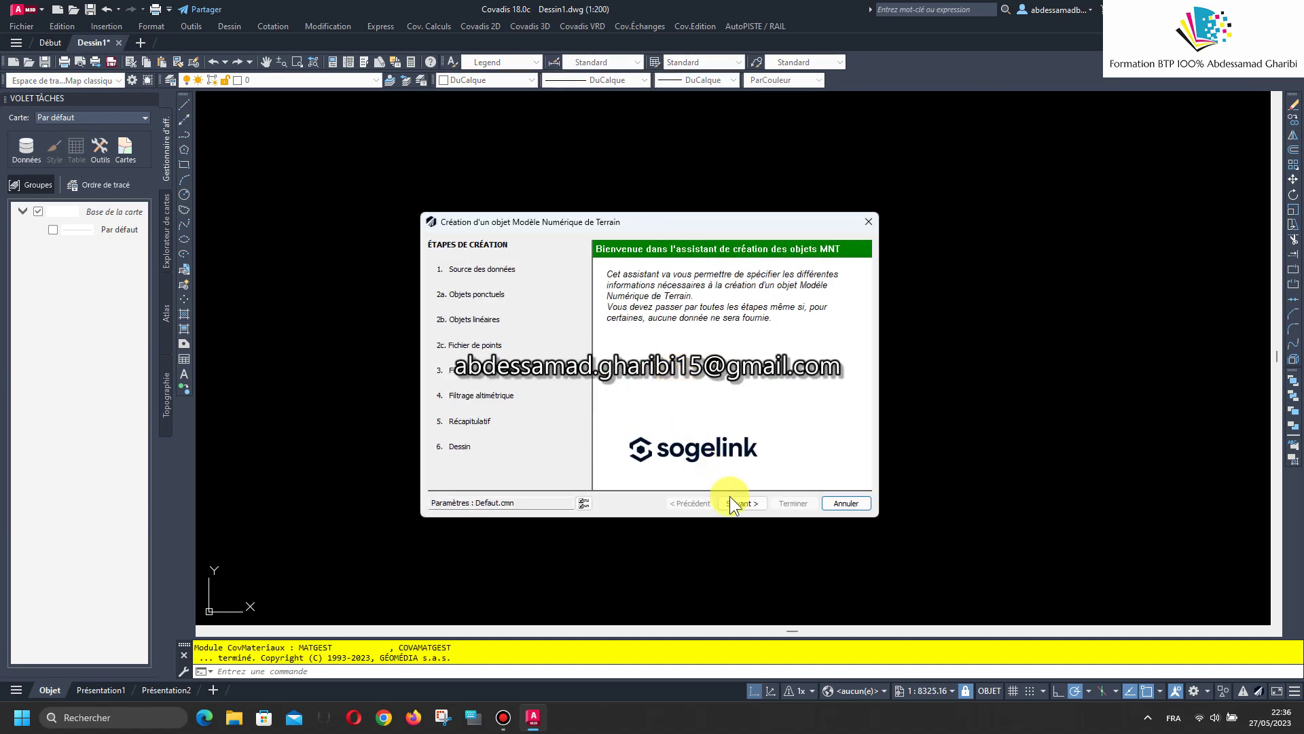
{"action": "left_click", "coordinate": [733, 497]}
{"action": "left_click", "coordinate": [737, 499]}
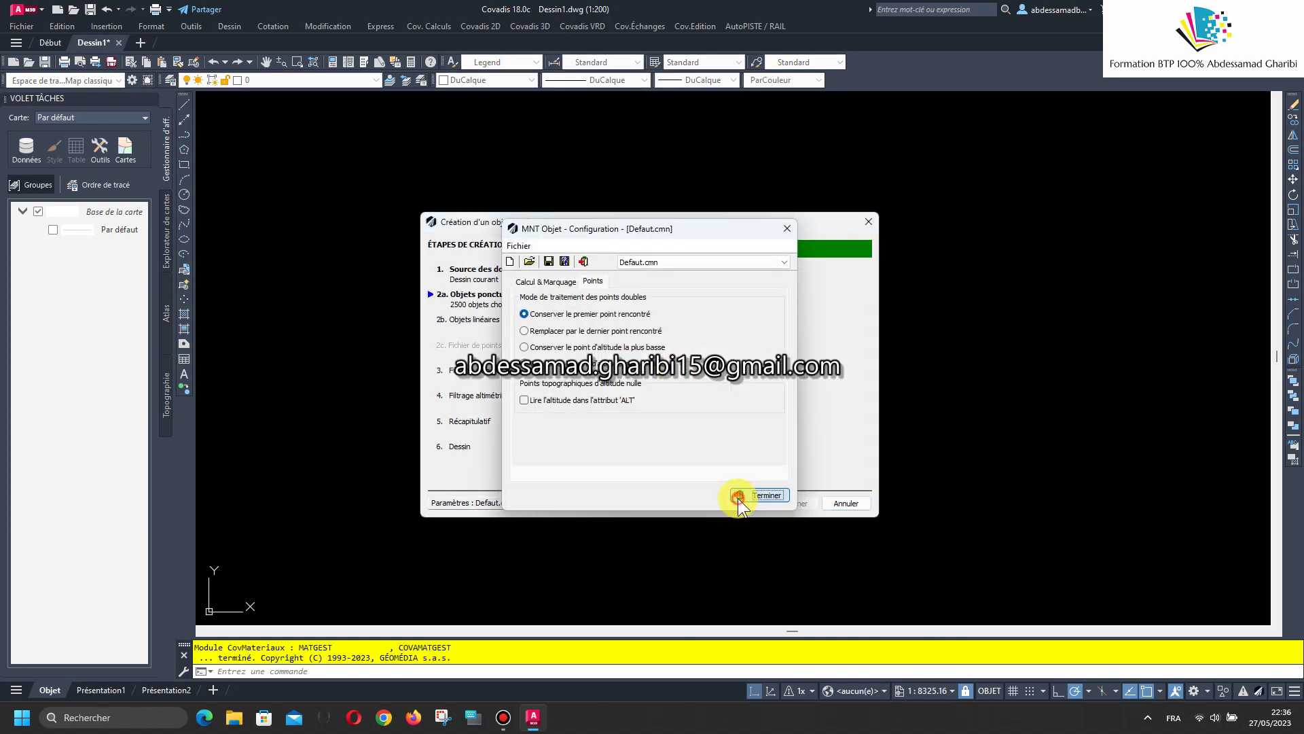
{"action": "left_click", "coordinate": [738, 499]}
{"action": "left_click", "coordinate": [738, 498]}
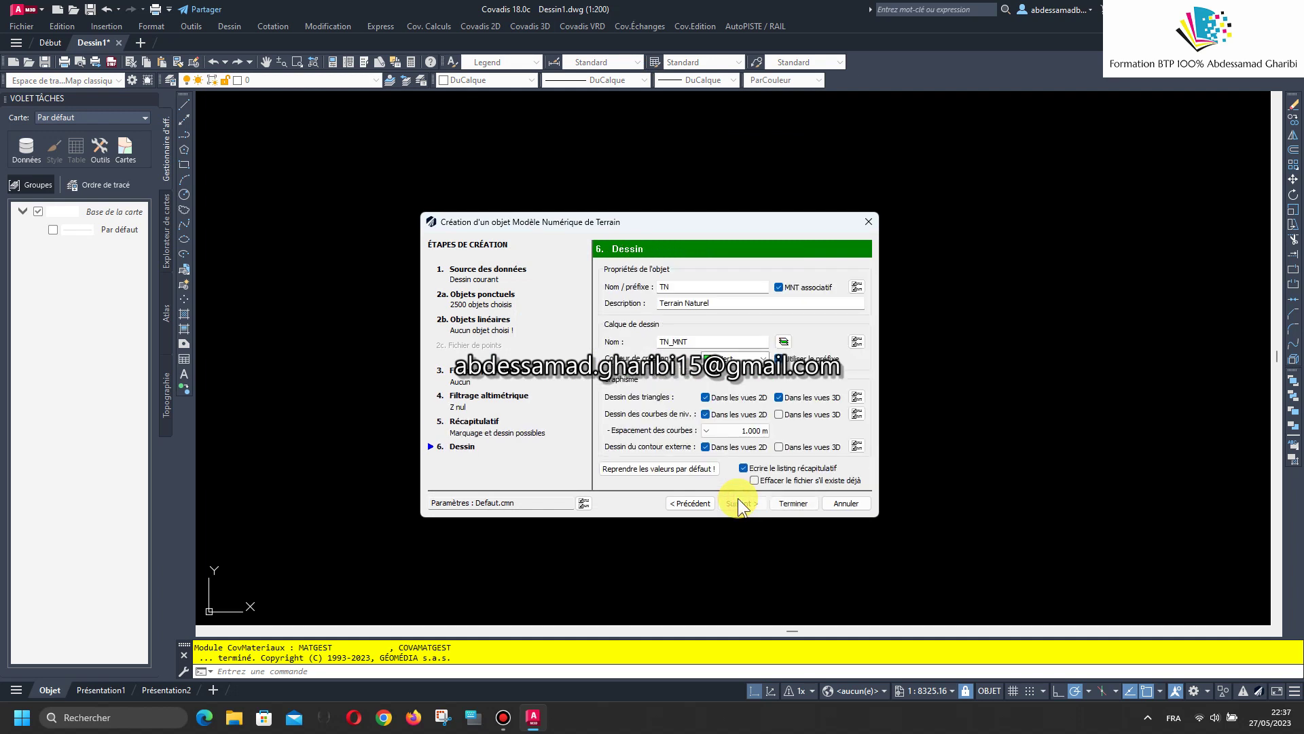
{"action": "left_click", "coordinate": [778, 501]}
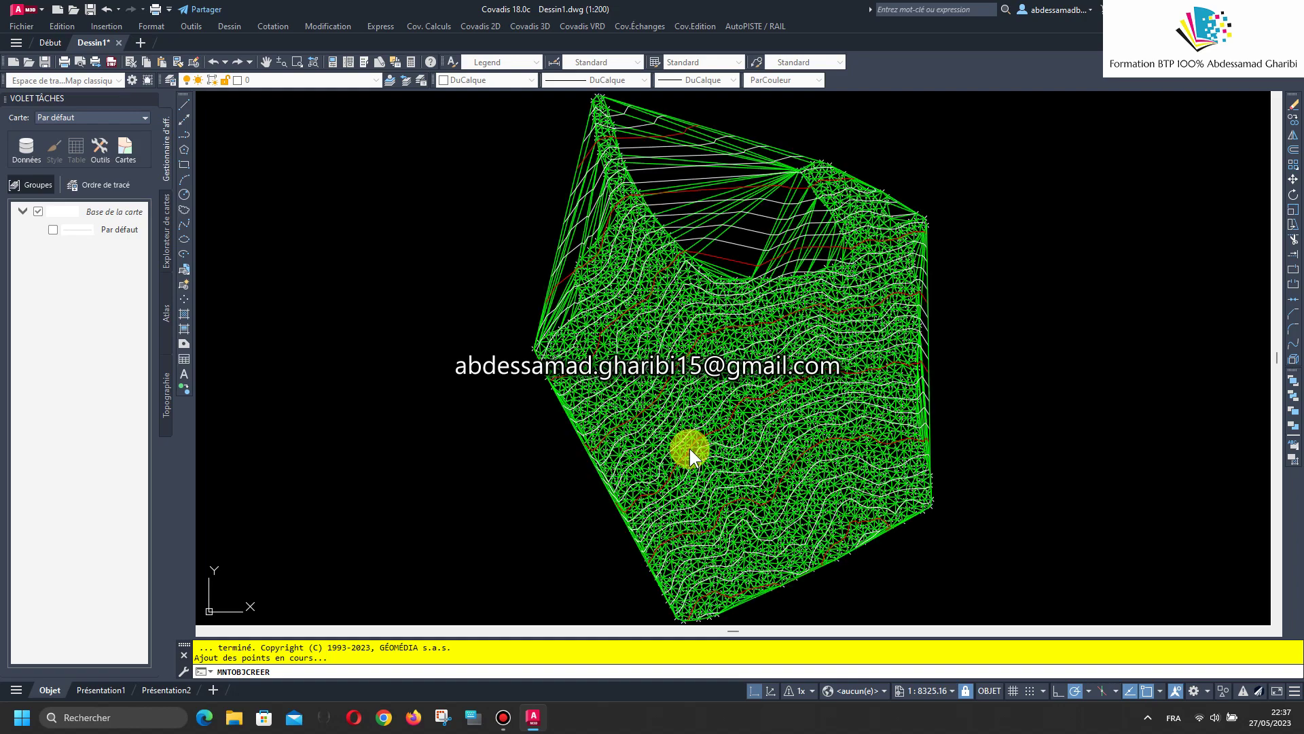
{"action": "left_click", "coordinate": [486, 315]}
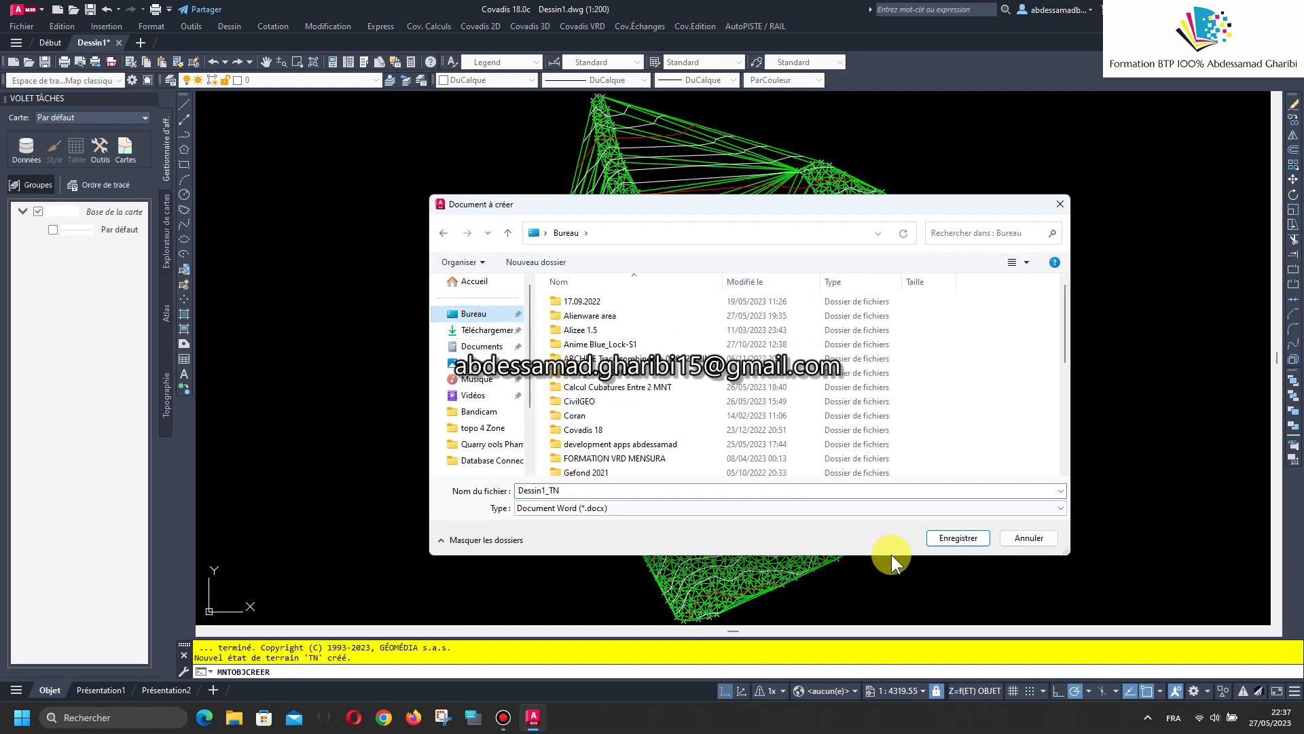
Save the Dessin1_TN report as a Word file, review it, and close Word.
{"action": "left_click", "coordinate": [948, 538]}
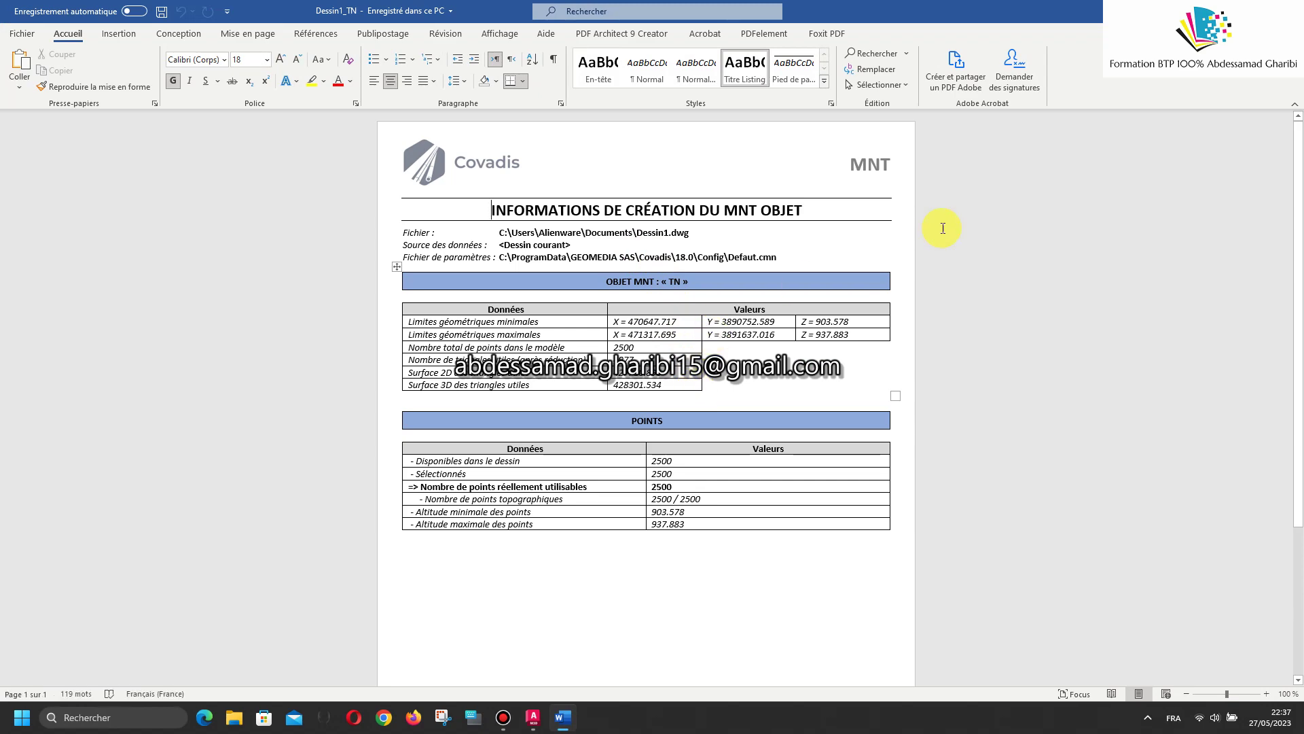
{"action": "key", "text": "alt+F4"}
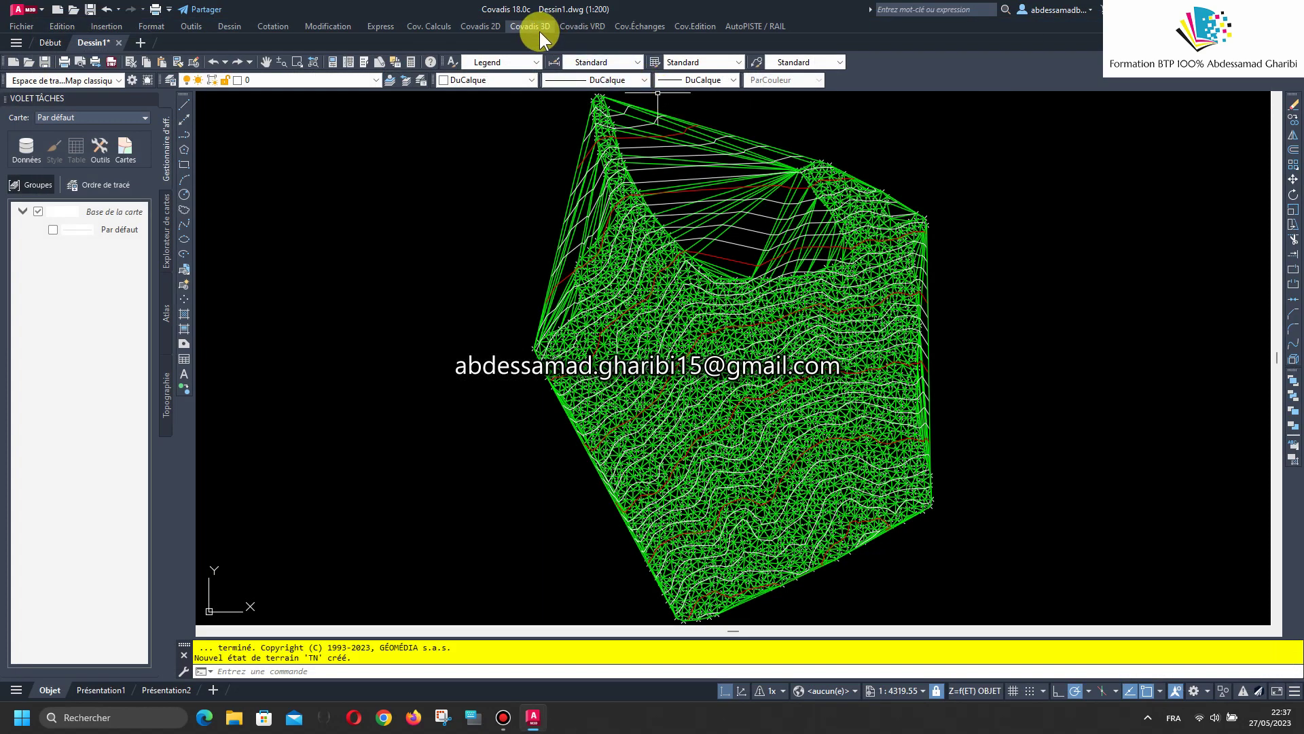
Draw TN contours with no boundary using Ordre 1 (1 m) and Ordre 4 (5 m).
{"action": "left_click", "coordinate": [539, 28]}
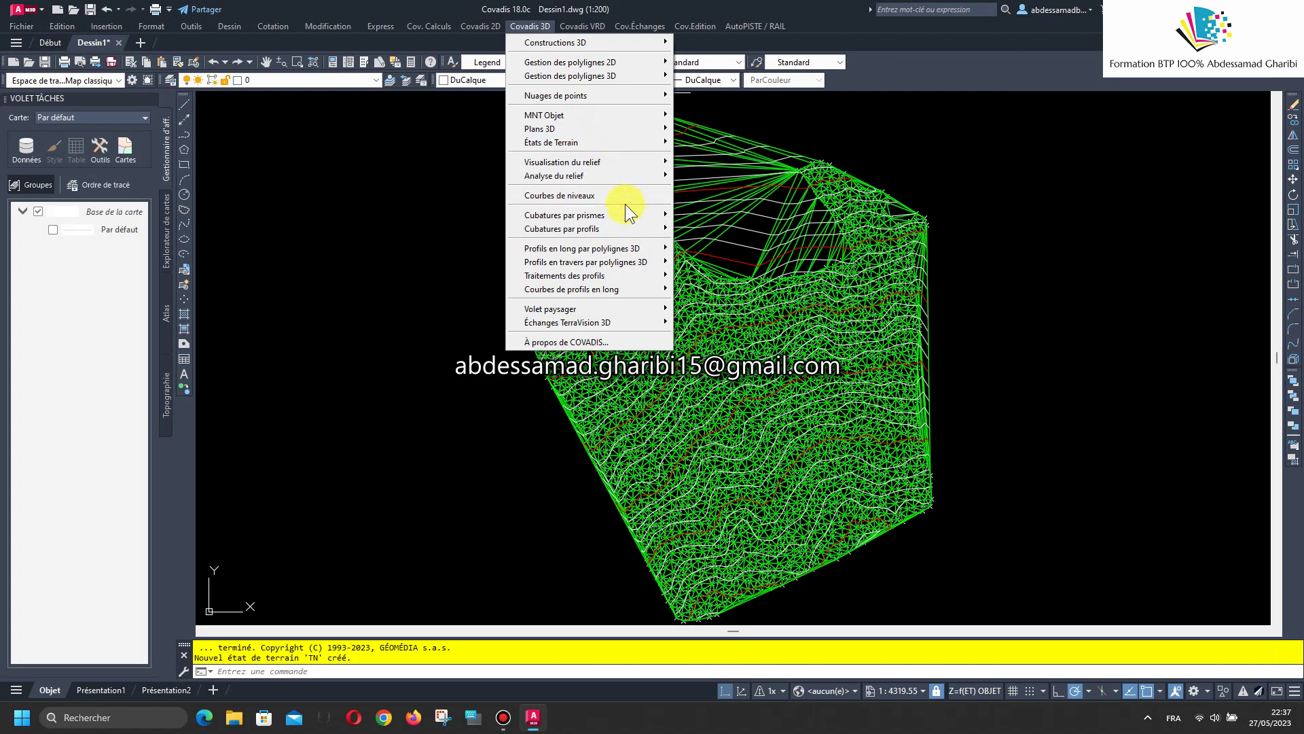
{"action": "mouse_move", "coordinate": [560, 194]}
{"action": "left_click", "coordinate": [692, 197]}
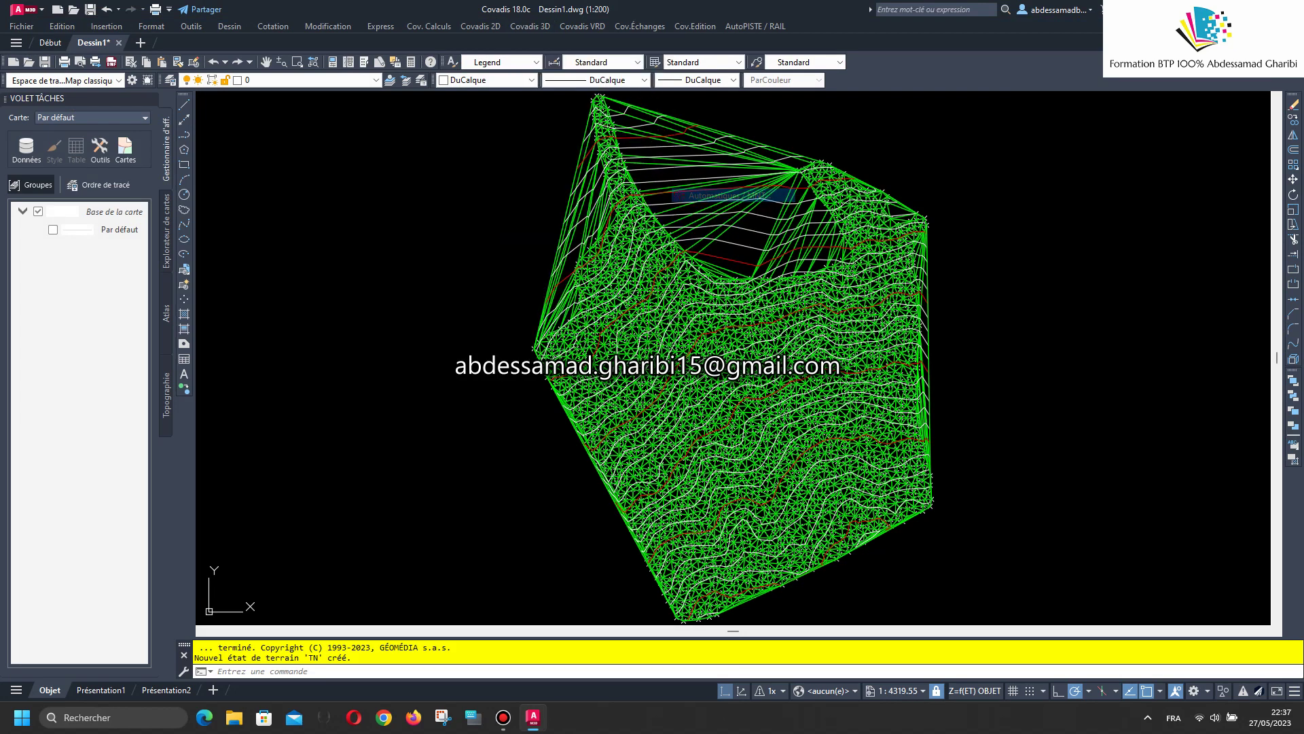
{"action": "right_click", "coordinate": [608, 348]}
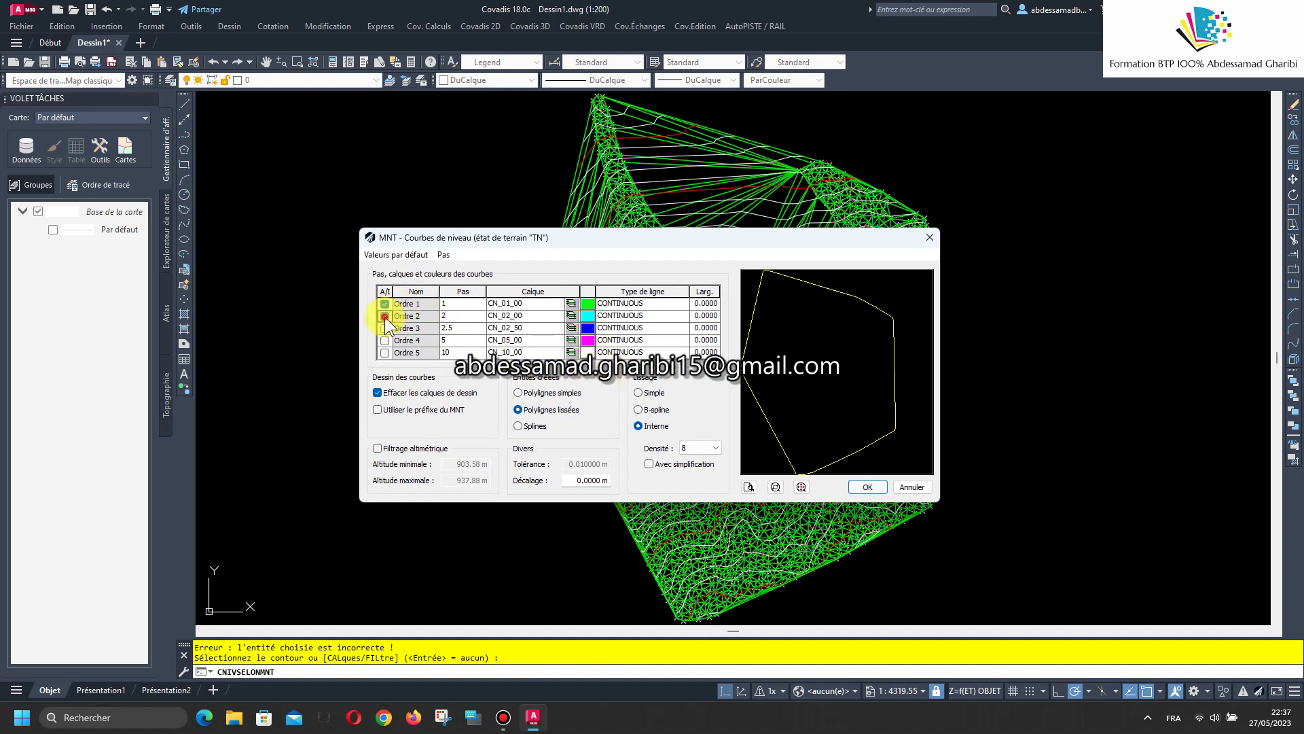
{"action": "left_click", "coordinate": [384, 340]}
{"action": "left_click", "coordinate": [747, 487]}
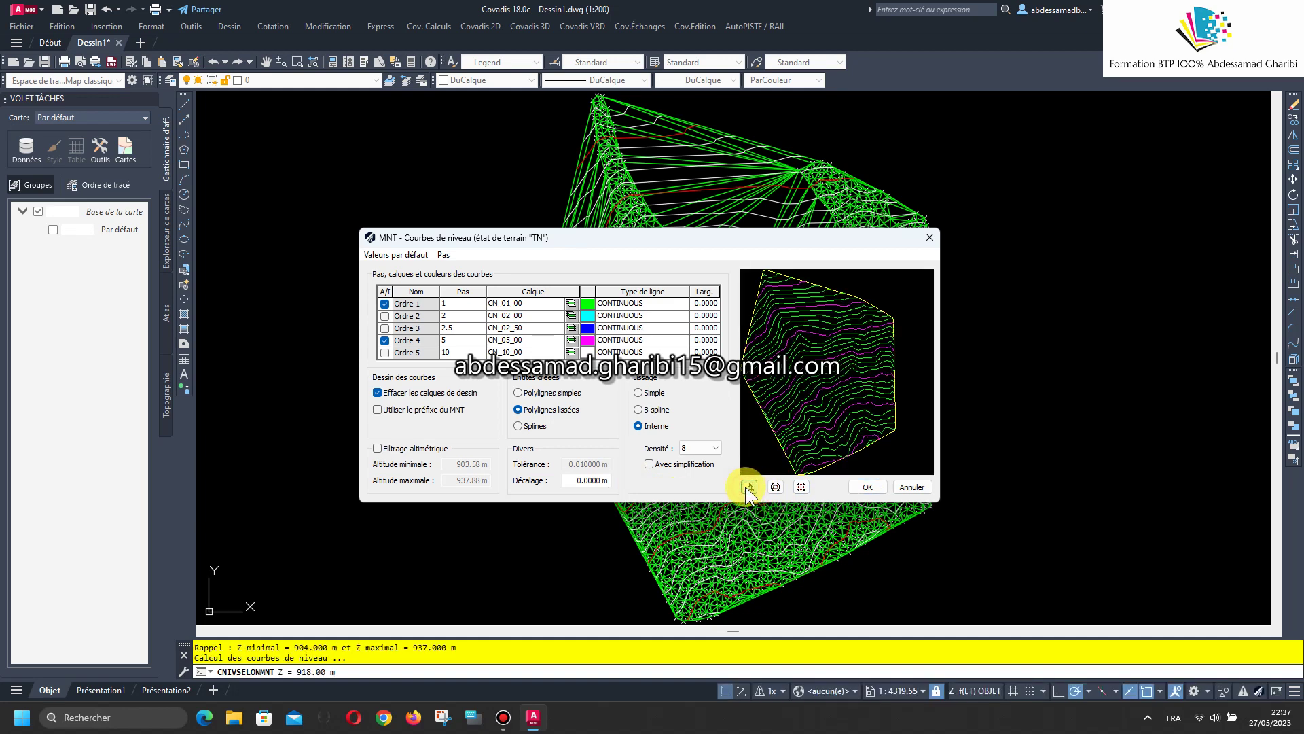
{"action": "left_click", "coordinate": [864, 489]}
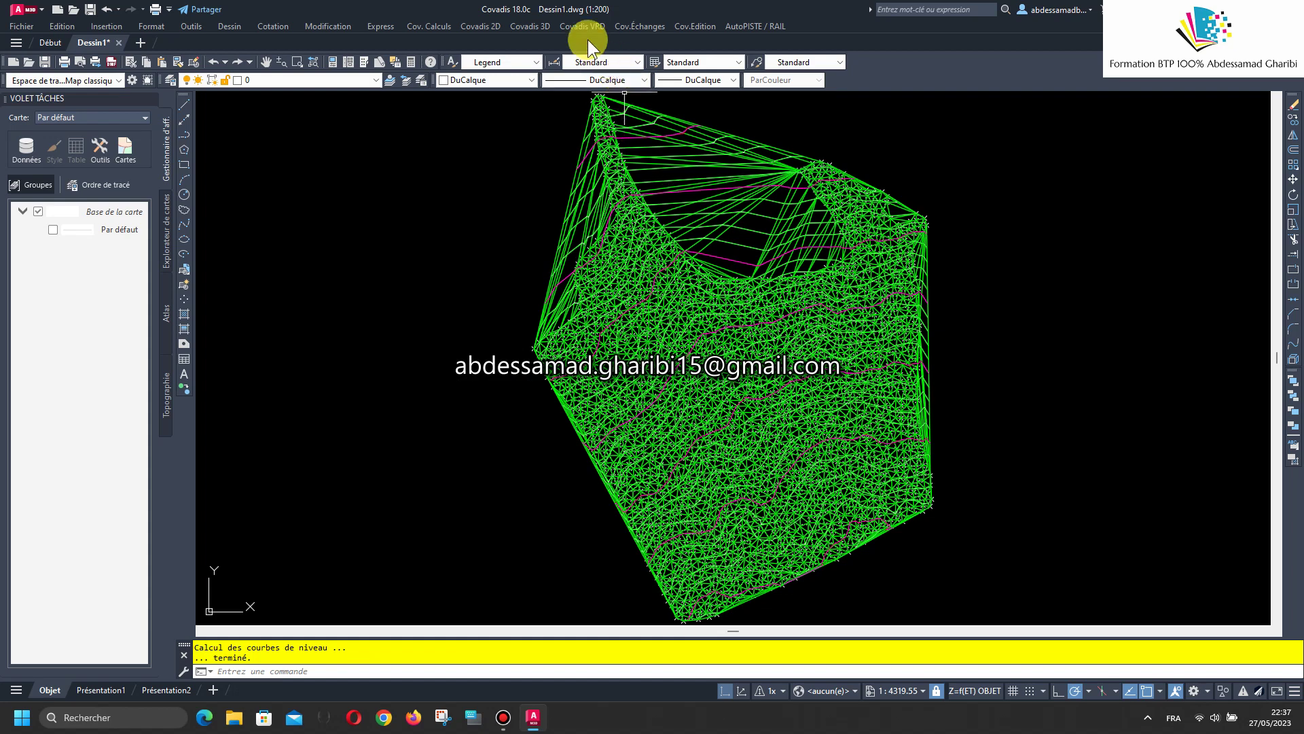
Apply Réduire les faces externes to the TN terrain object to trim edge triangles.
{"action": "left_click", "coordinate": [549, 27]}
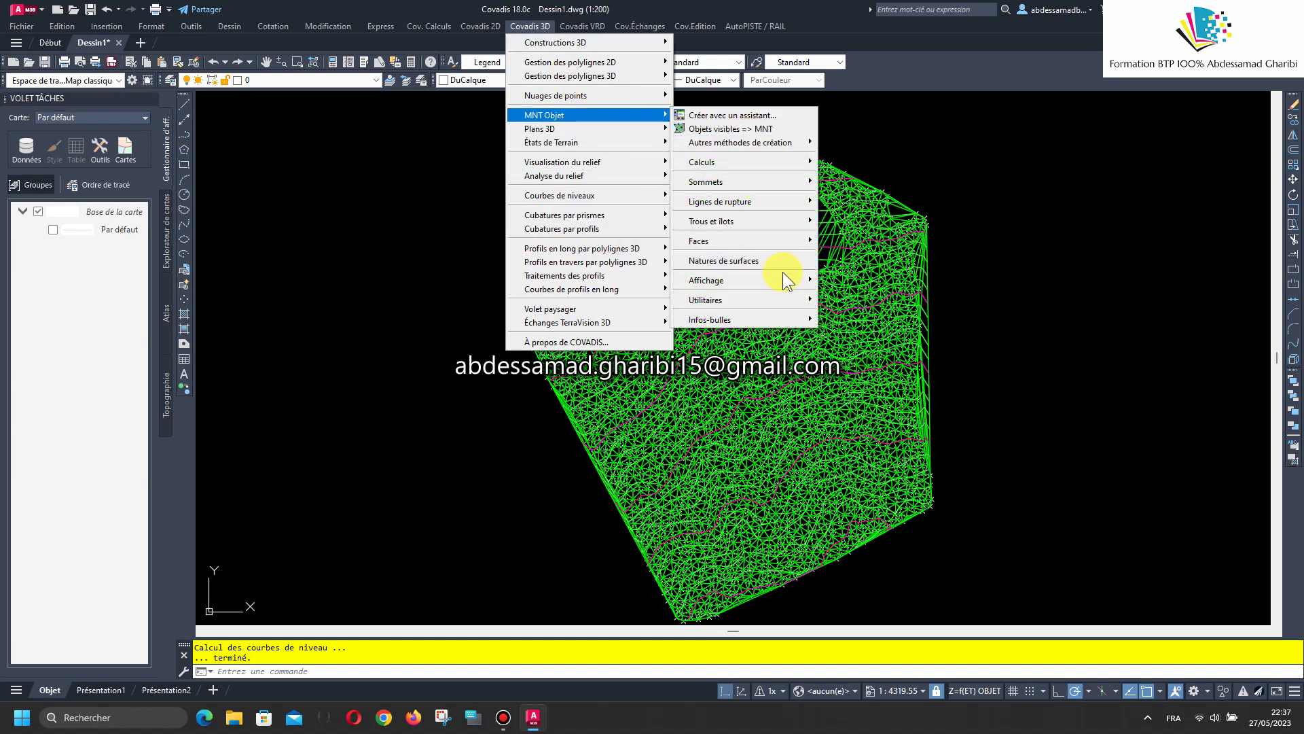
{"action": "mouse_move", "coordinate": [589, 115]}
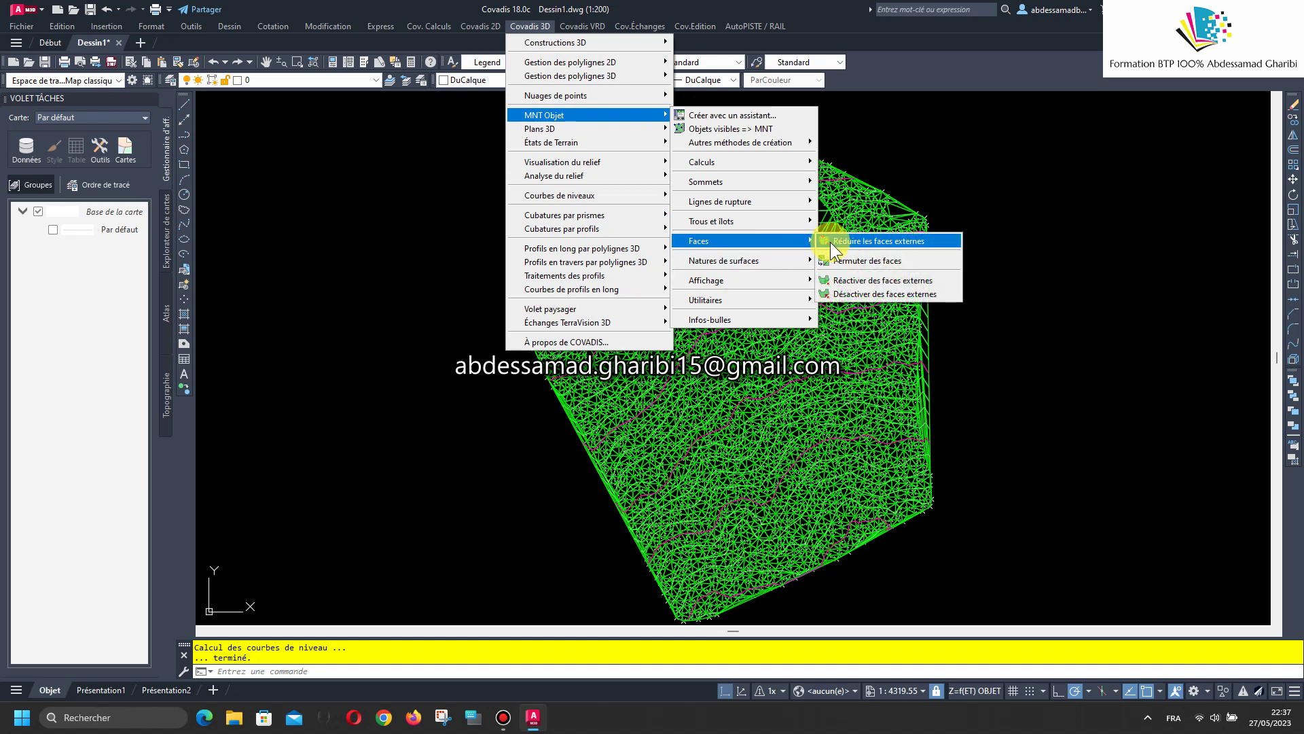
{"action": "left_click", "coordinate": [830, 242]}
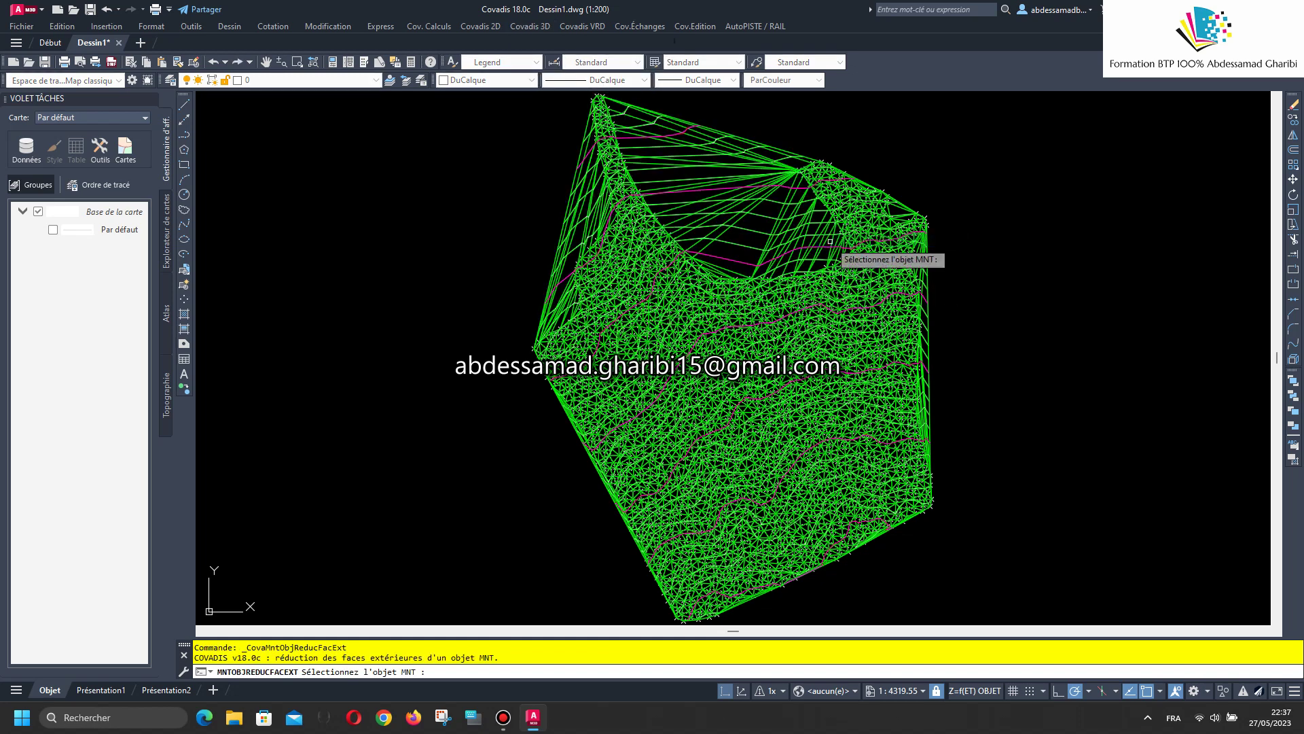
{"action": "left_click", "coordinate": [830, 241]}
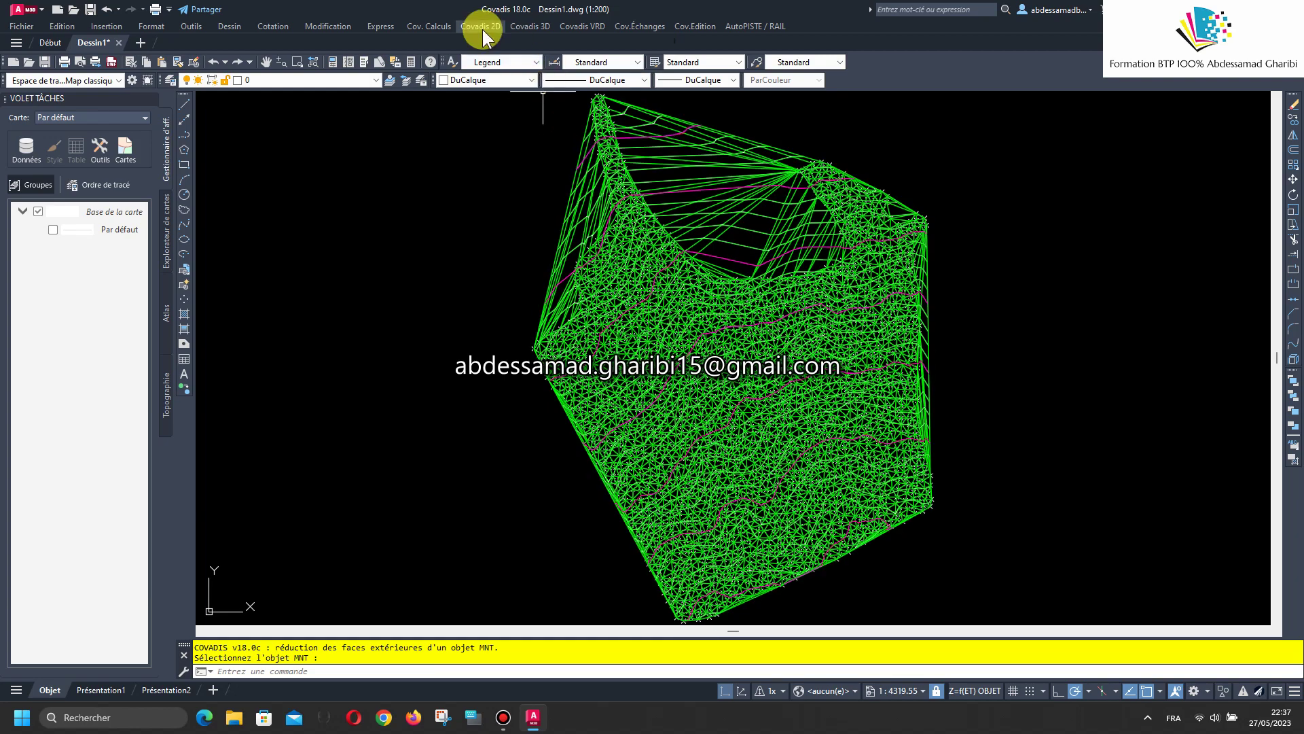
Redraw the 1 m and 5 m contours on the trimmed TN terrain without a boundary.
{"action": "left_click", "coordinate": [483, 27]}
{"action": "mouse_move", "coordinate": [530, 26]}
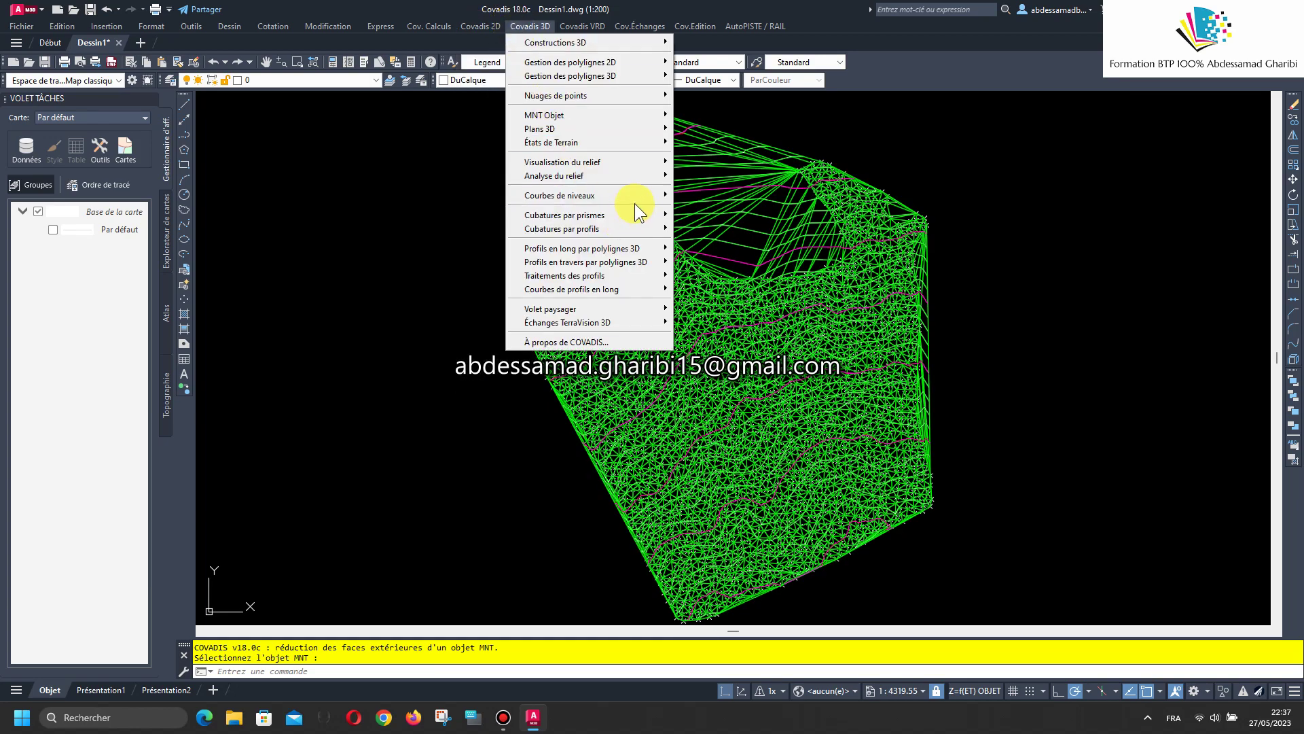
{"action": "left_click", "coordinate": [692, 194]}
{"action": "left_click", "coordinate": [643, 406]}
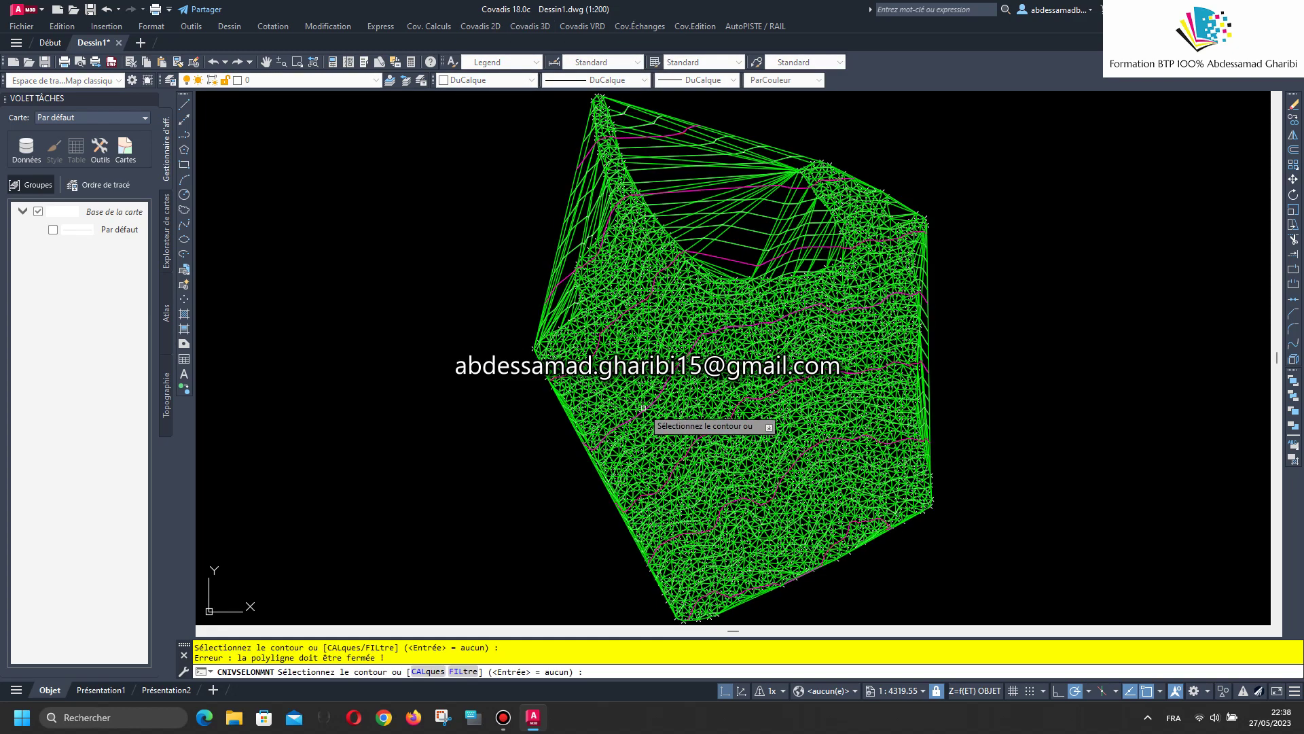
{"action": "right_click", "coordinate": [644, 406]}
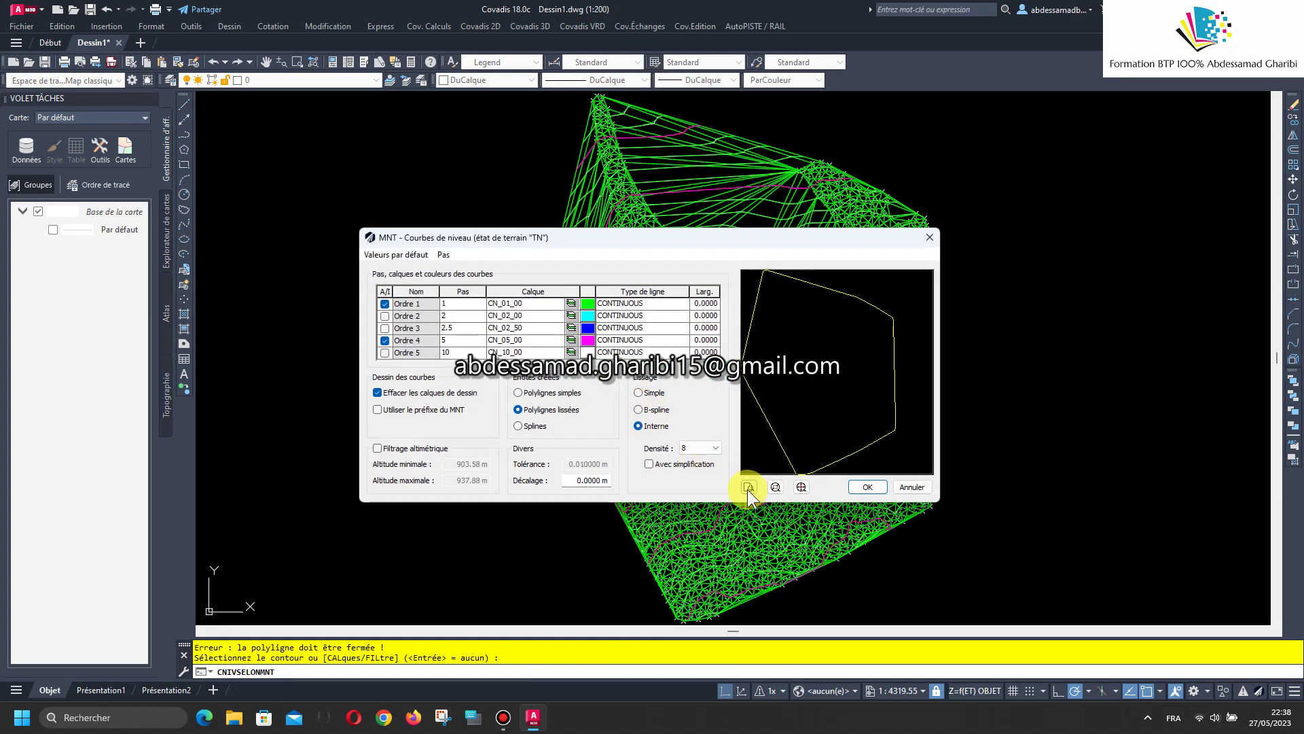
{"action": "left_click", "coordinate": [749, 487]}
{"action": "left_click", "coordinate": [868, 487]}
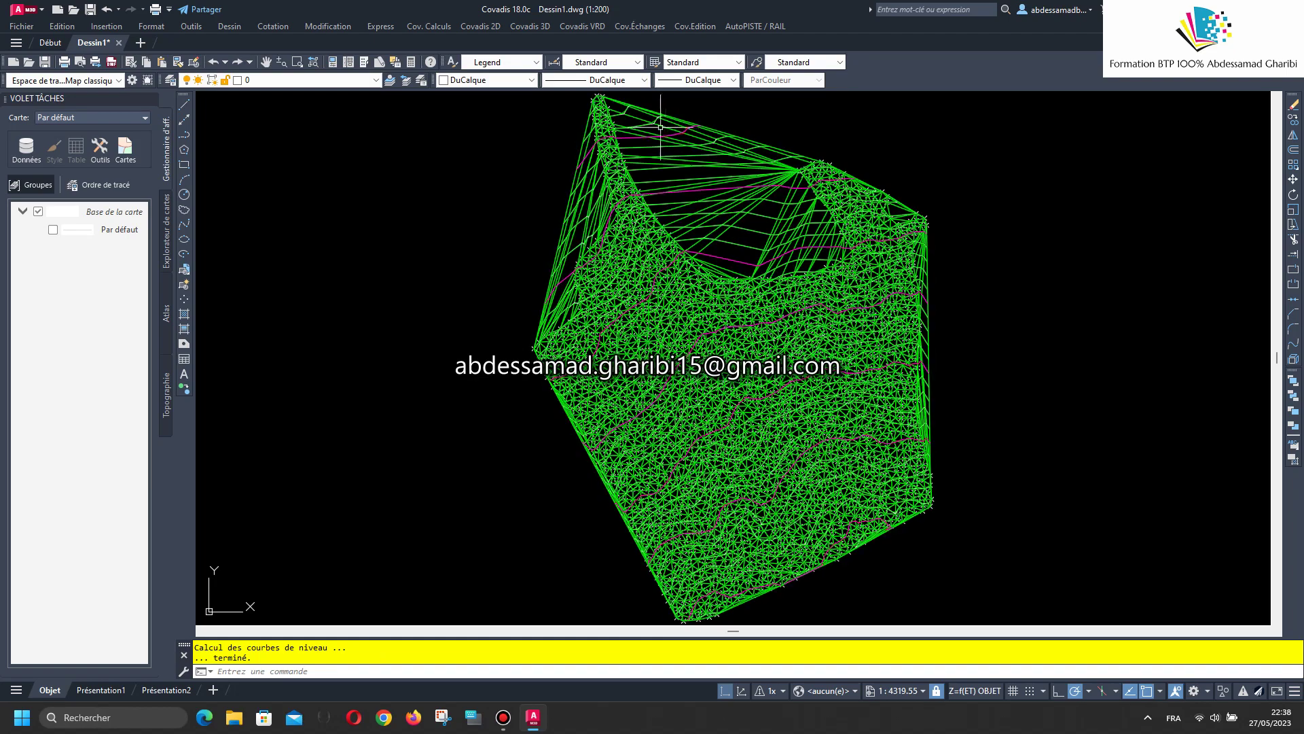
Hide the TN_MNT terrain mesh layer and zoom in on the contours.
{"action": "left_click", "coordinate": [307, 79]}
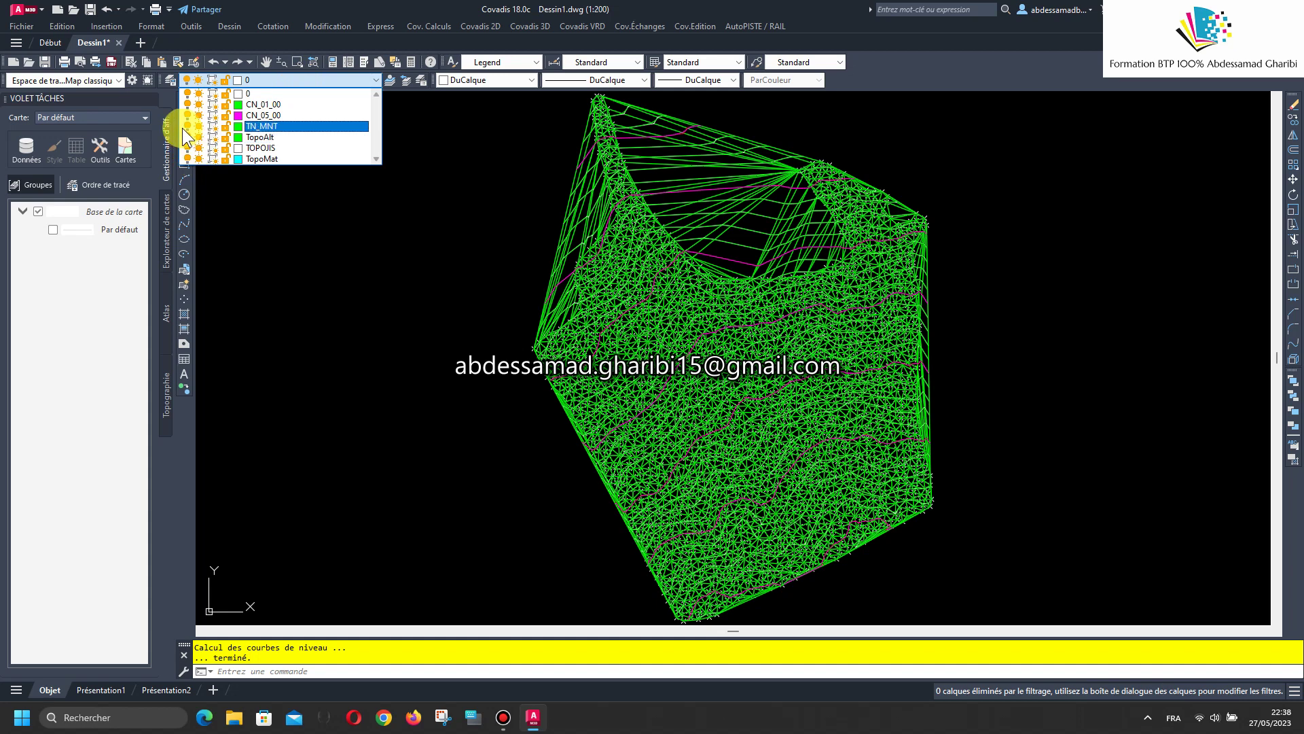
{"action": "left_click", "coordinate": [190, 125]}
{"action": "left_click", "coordinate": [320, 79]}
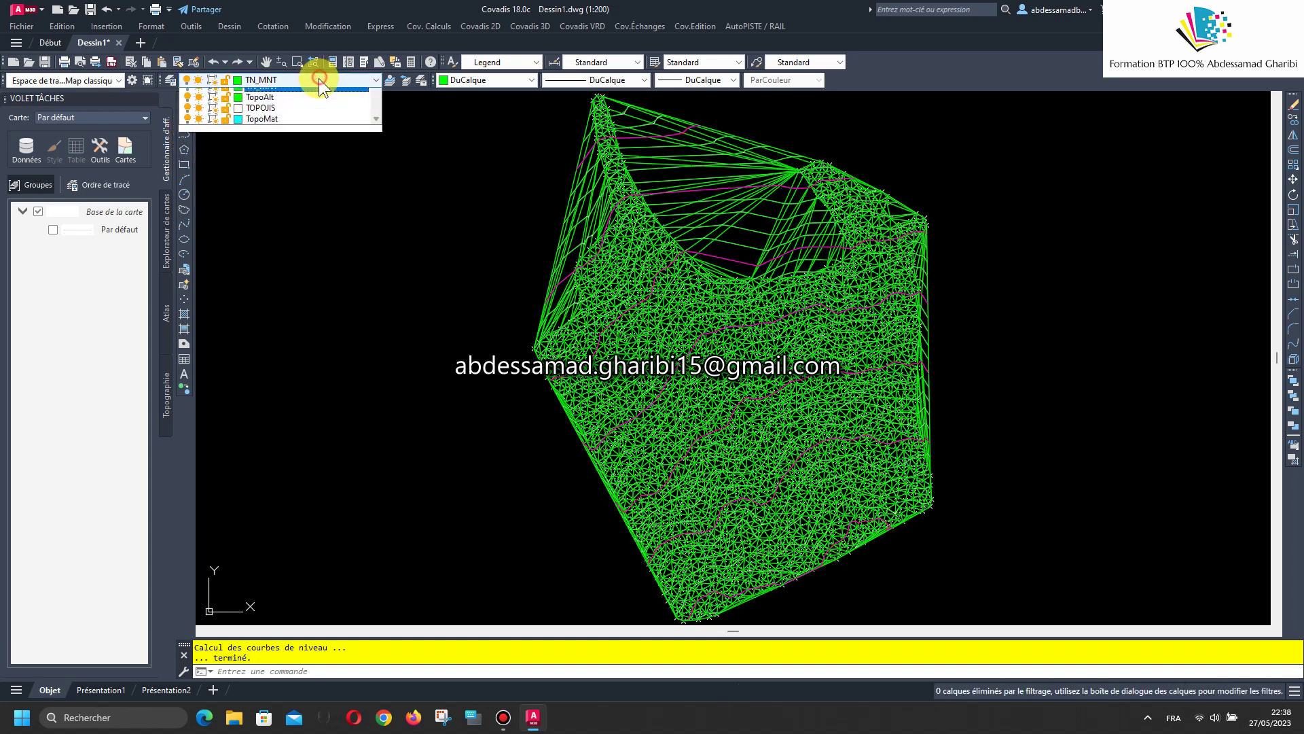
{"action": "left_click", "coordinate": [188, 126]}
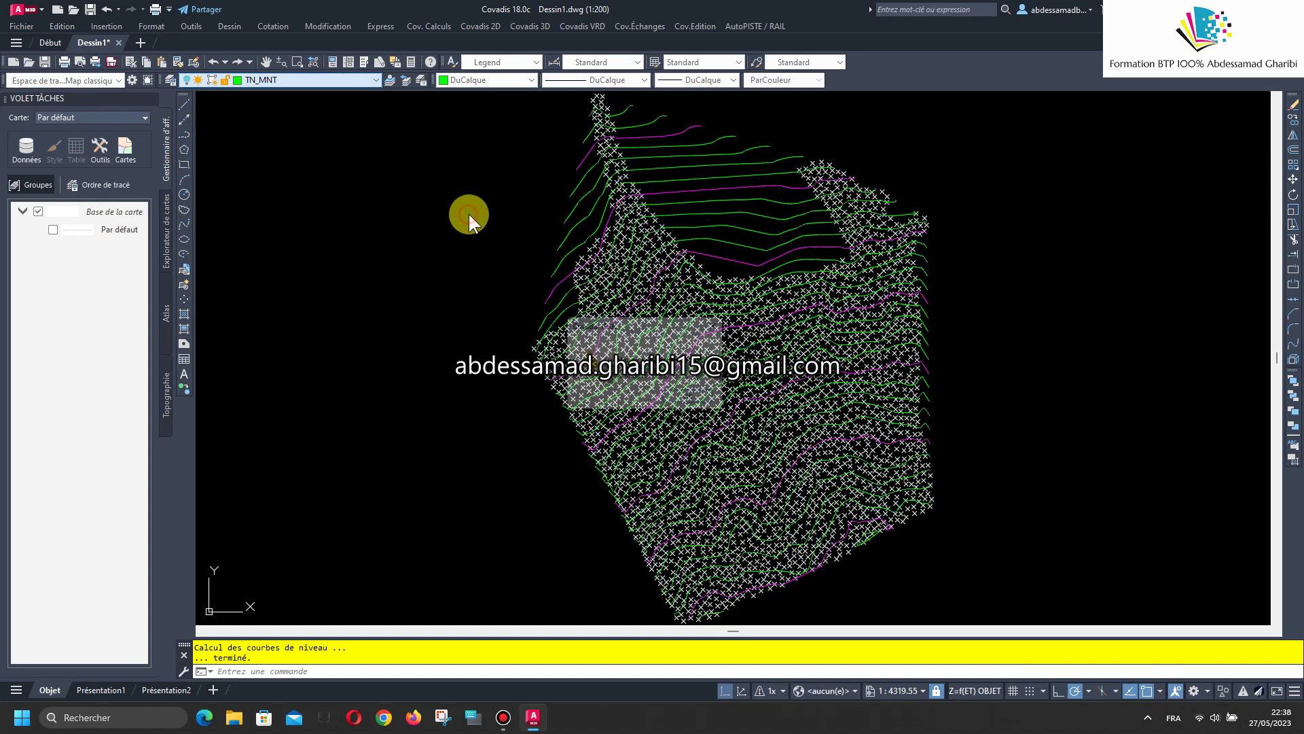
{"action": "left_click", "coordinate": [687, 399]}
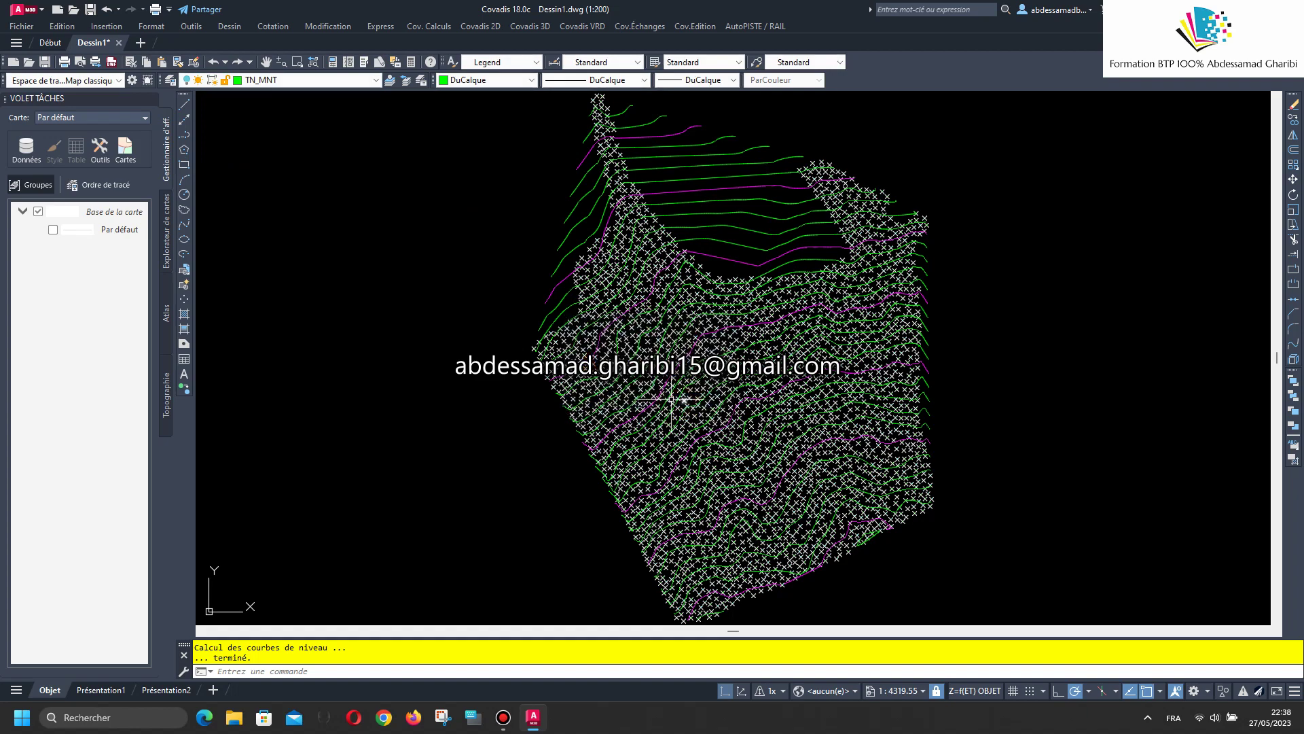
{"action": "scroll", "coordinate": [768, 252], "scroll_direction": "up", "scroll_amount": 4}
{"action": "scroll", "coordinate": [677, 314], "scroll_direction": "down", "scroll_amount": 2}
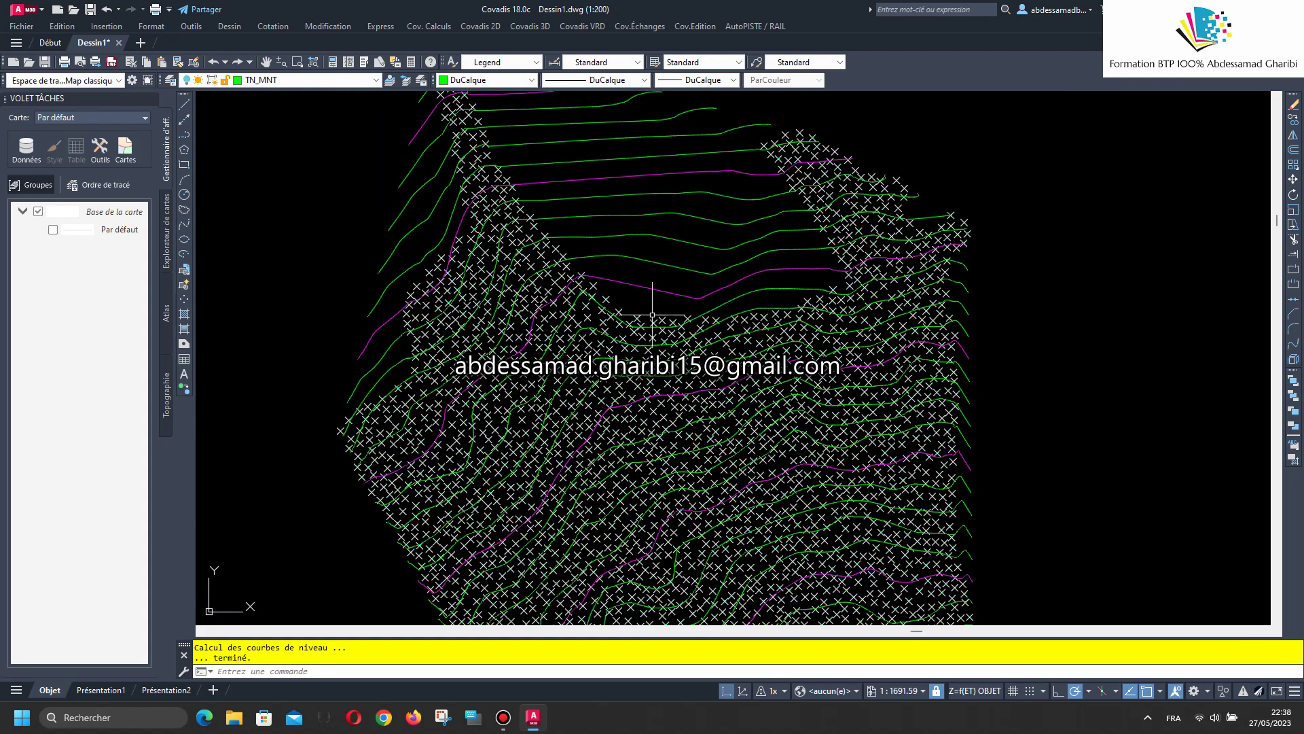
{"action": "scroll", "coordinate": [626, 265], "scroll_direction": "down", "scroll_amount": 2}
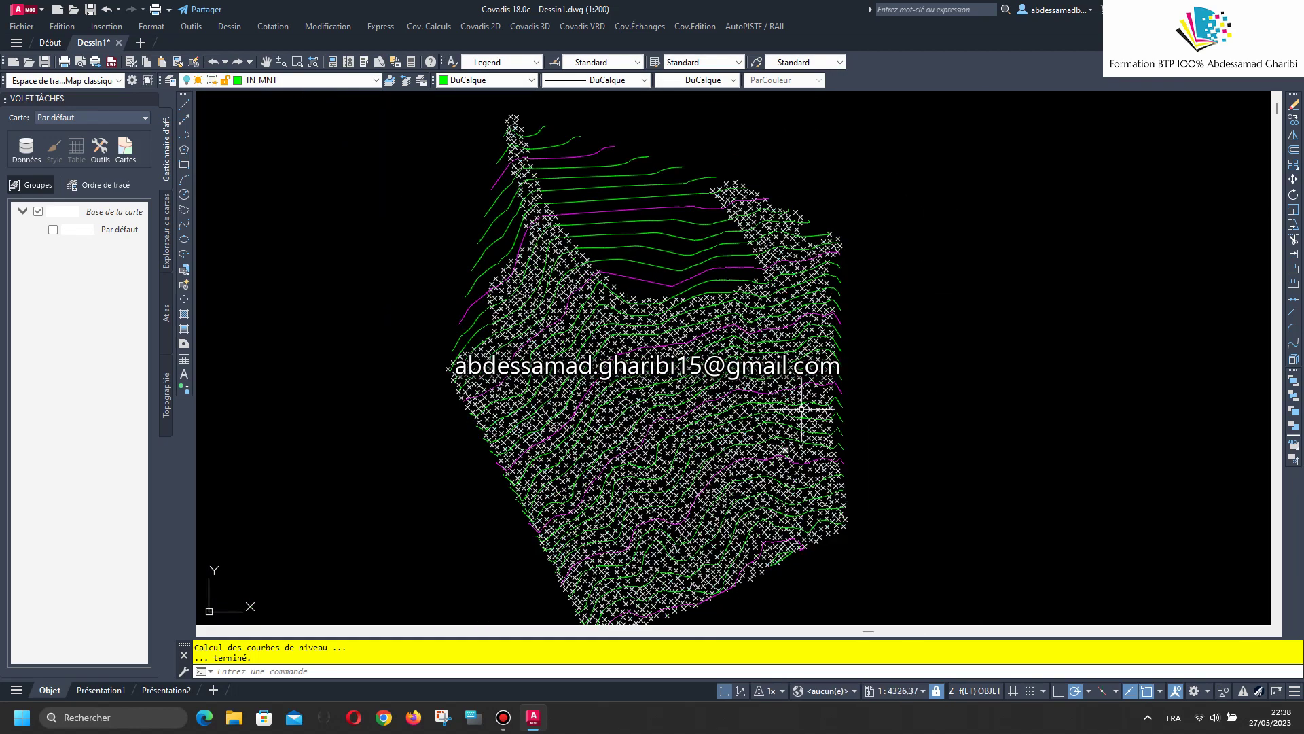
Hide the TOPOJIS point markers layer, then zoom and pan over the full contour map.
{"action": "left_click", "coordinate": [303, 81]}
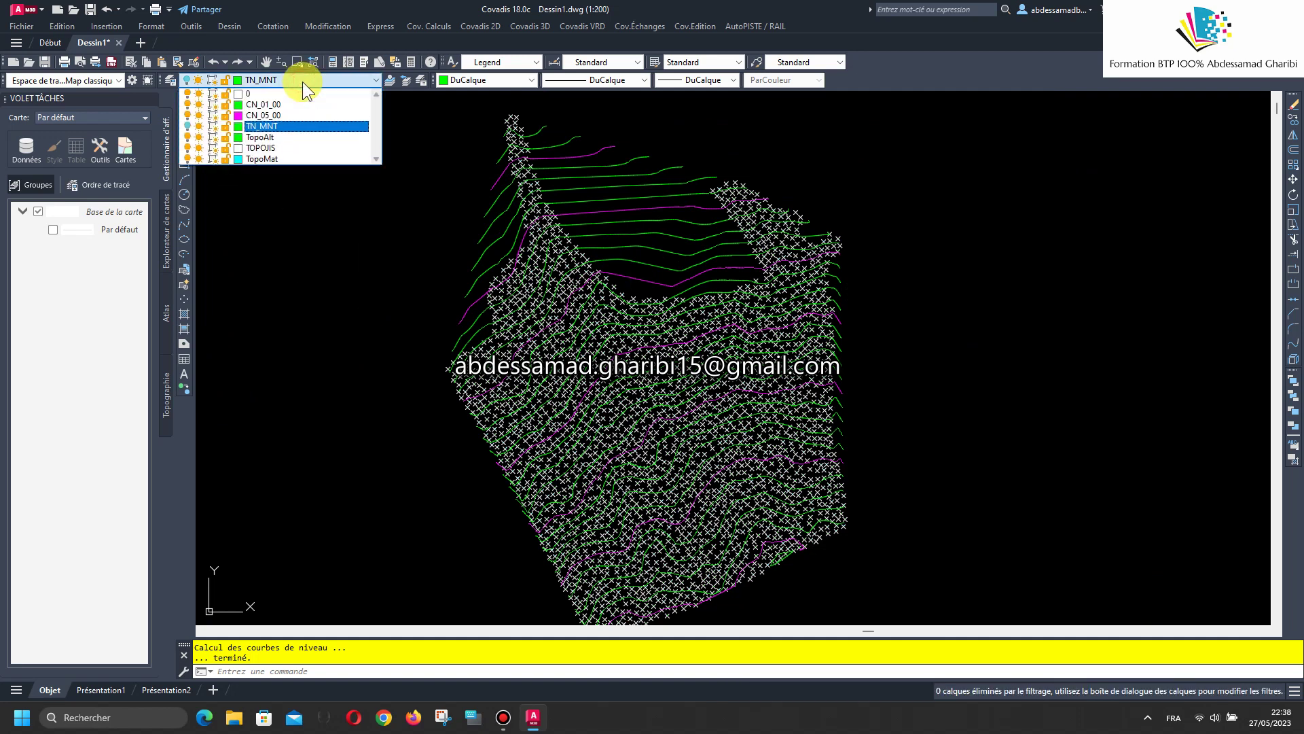
{"action": "left_click", "coordinate": [182, 146]}
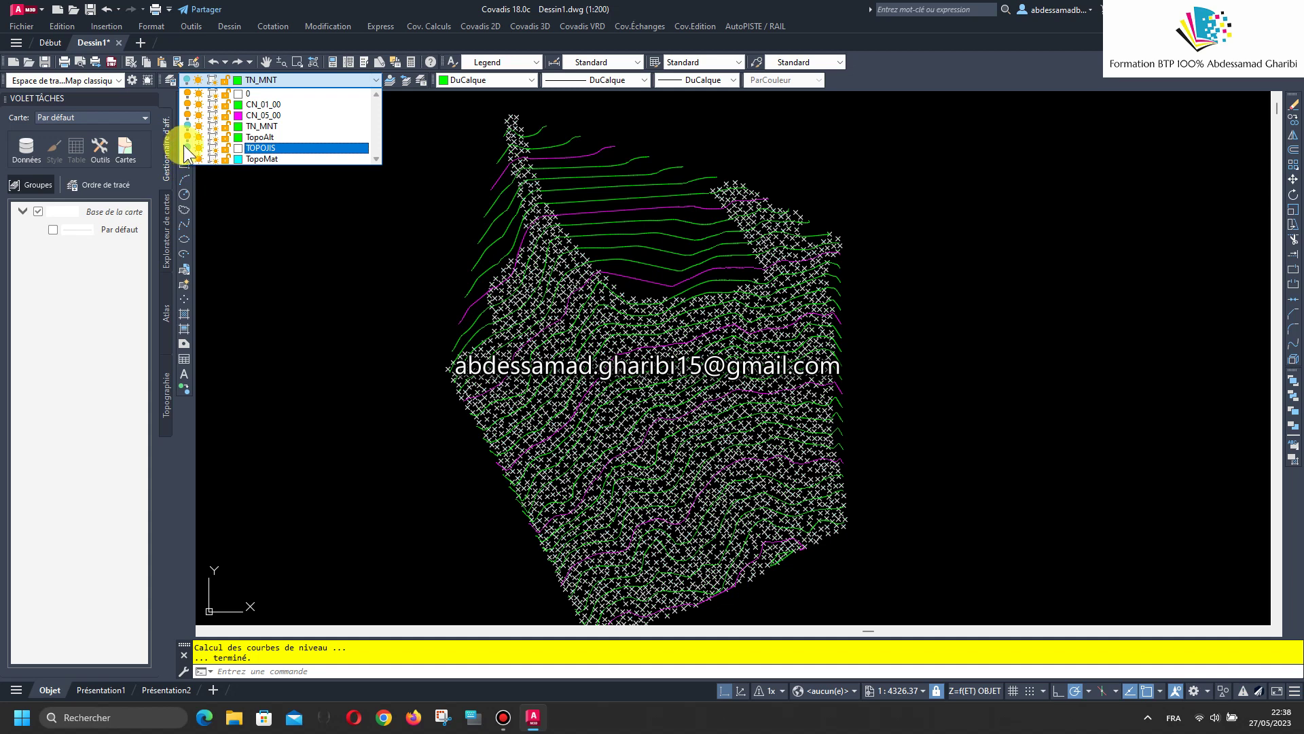
{"action": "scroll", "coordinate": [611, 286], "scroll_direction": "down", "scroll_amount": 3}
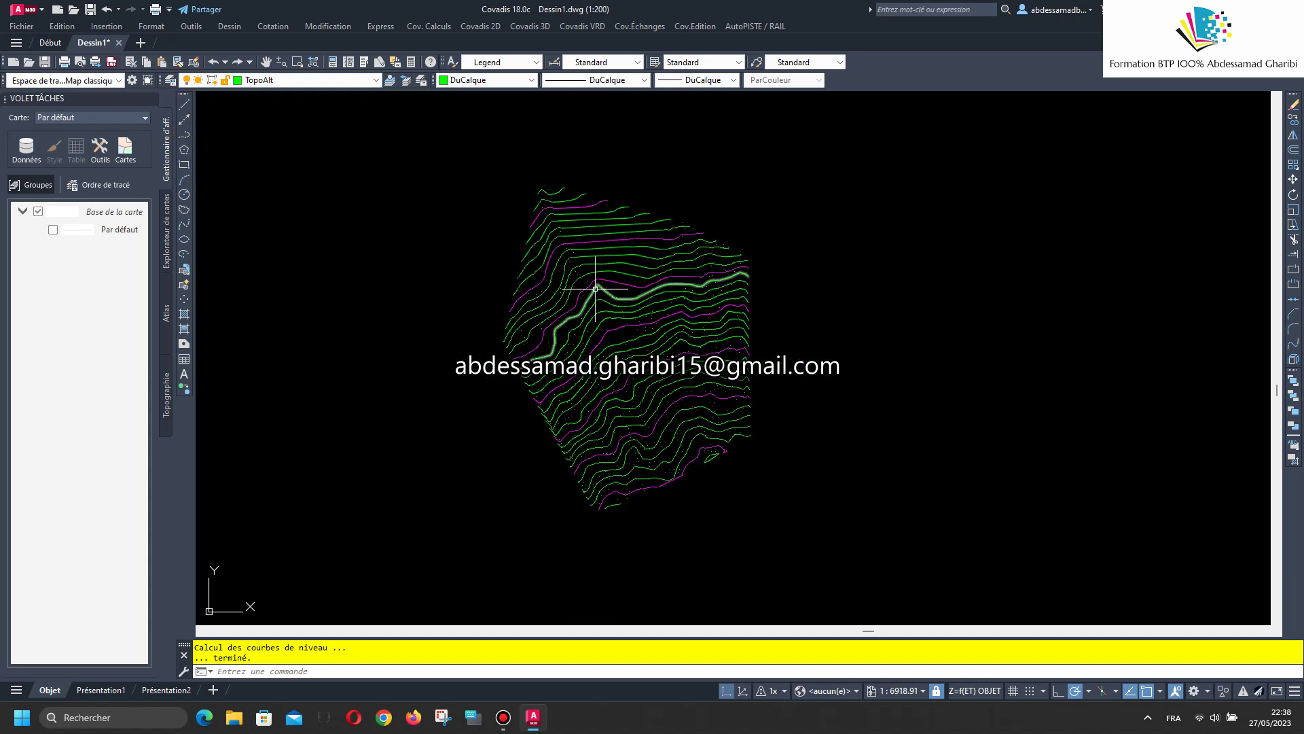
{"action": "scroll", "coordinate": [676, 408], "scroll_direction": "up", "scroll_amount": 8}
{"action": "scroll", "coordinate": [641, 370], "scroll_direction": "up", "scroll_amount": 3}
{"action": "scroll", "coordinate": [642, 370], "scroll_direction": "down", "scroll_amount": 3}
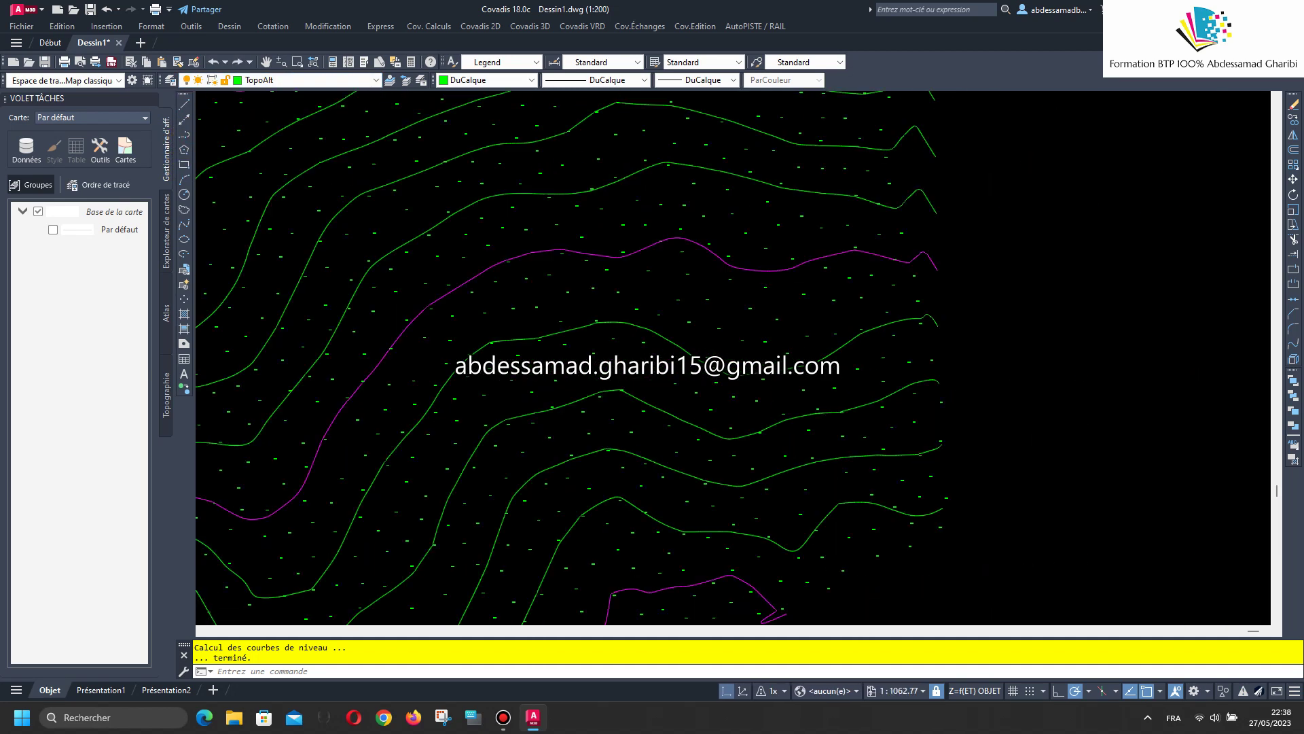
{"action": "scroll", "coordinate": [675, 398], "scroll_direction": "down", "scroll_amount": 3}
{"action": "scroll", "coordinate": [659, 411], "scroll_direction": "down", "scroll_amount": 3}
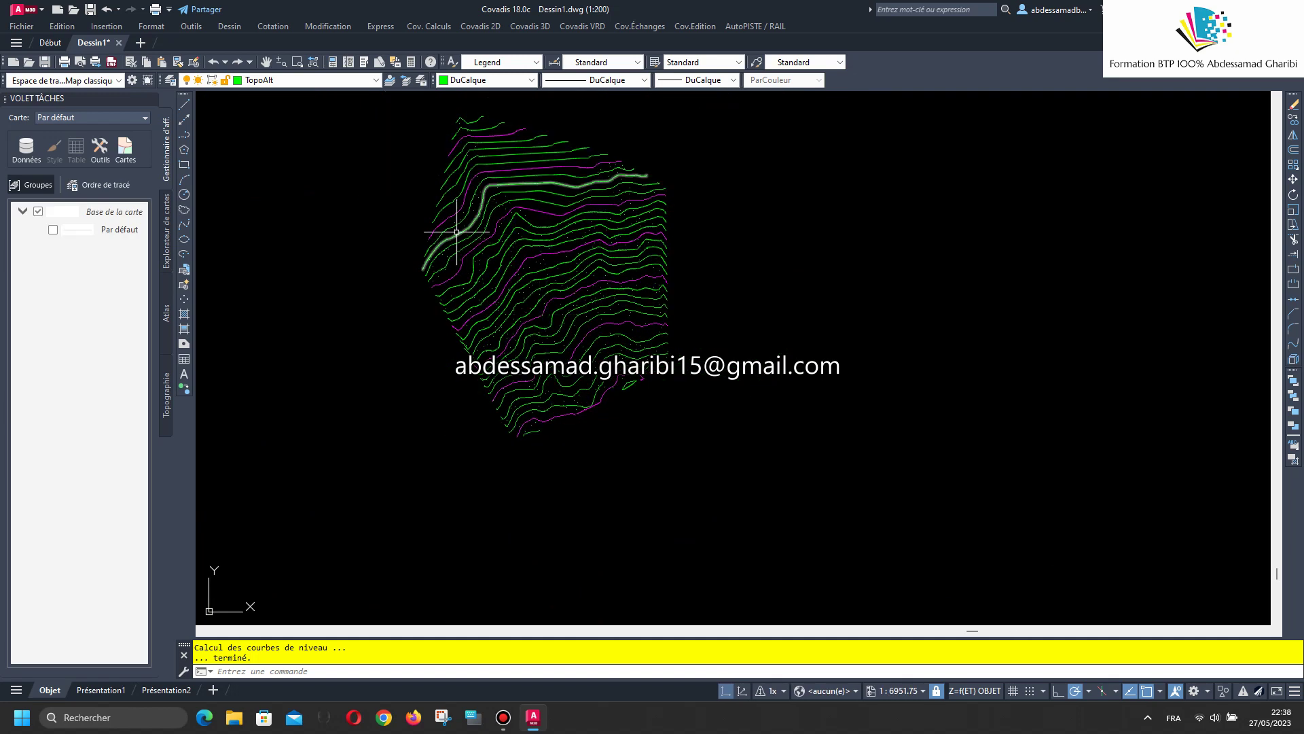
{"action": "middle_click_drag", "start_coordinate": [437, 233], "coordinate": [487, 278]}
Load the AutoPISTE module and display the RAIL project toolbar.
{"action": "left_click", "coordinate": [748, 30]}
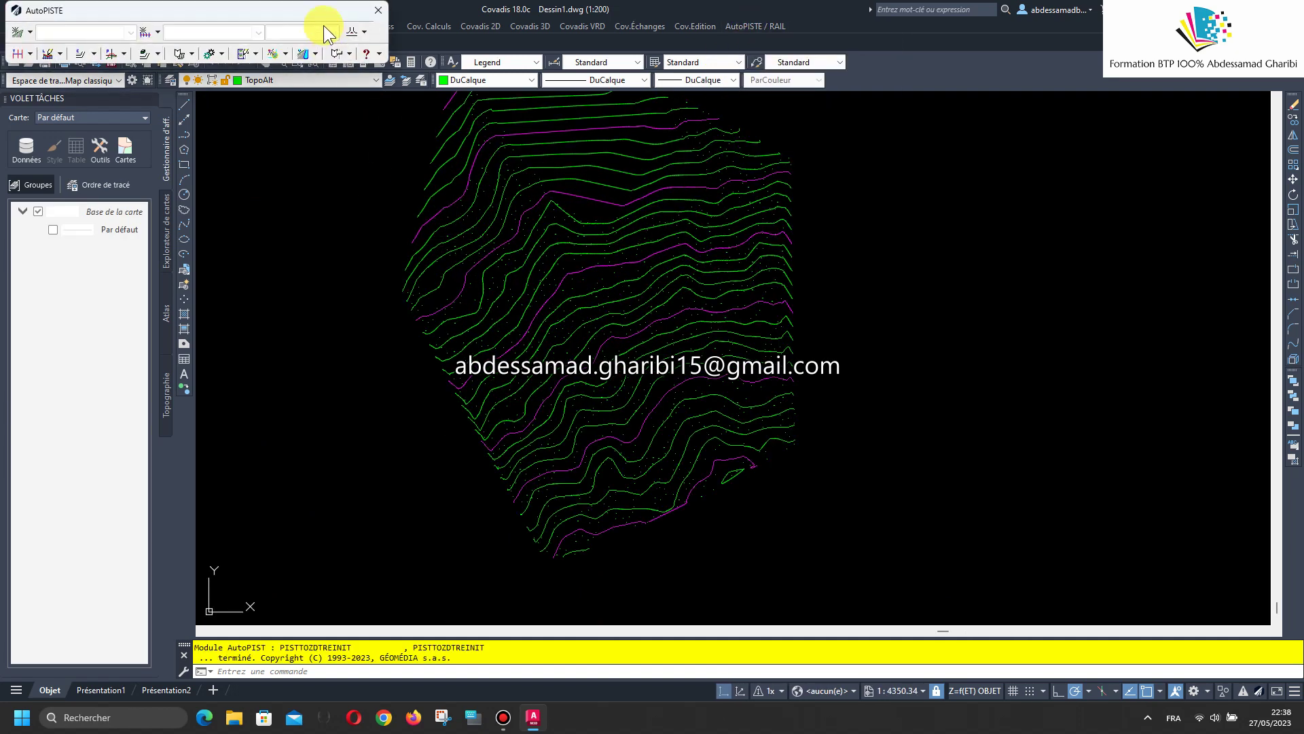
{"action": "mouse_move", "coordinate": [335, 14]}
{"action": "left_mouse_down"}
{"action": "mouse_move", "coordinate": [520, 170]}
{"action": "mouse_move", "coordinate": [507, 110]}
{"action": "left_mouse_up"}
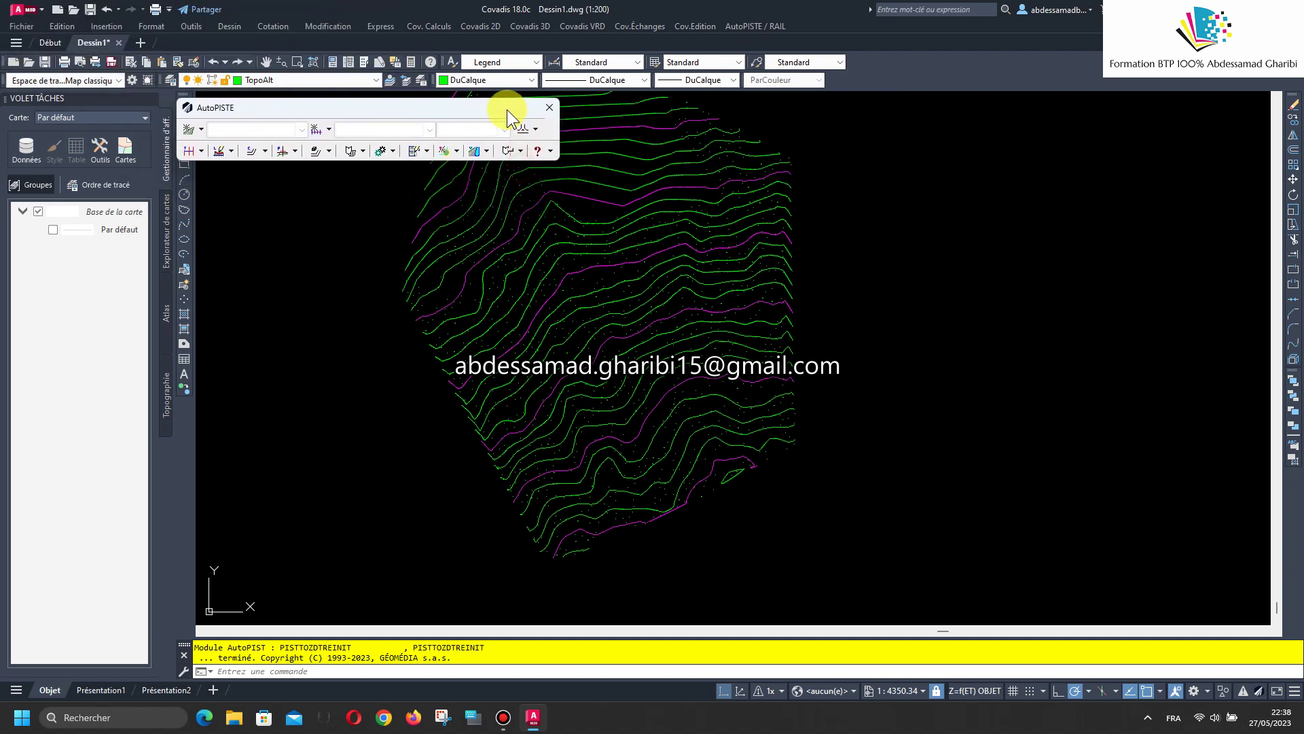
{"action": "left_click", "coordinate": [747, 27]}
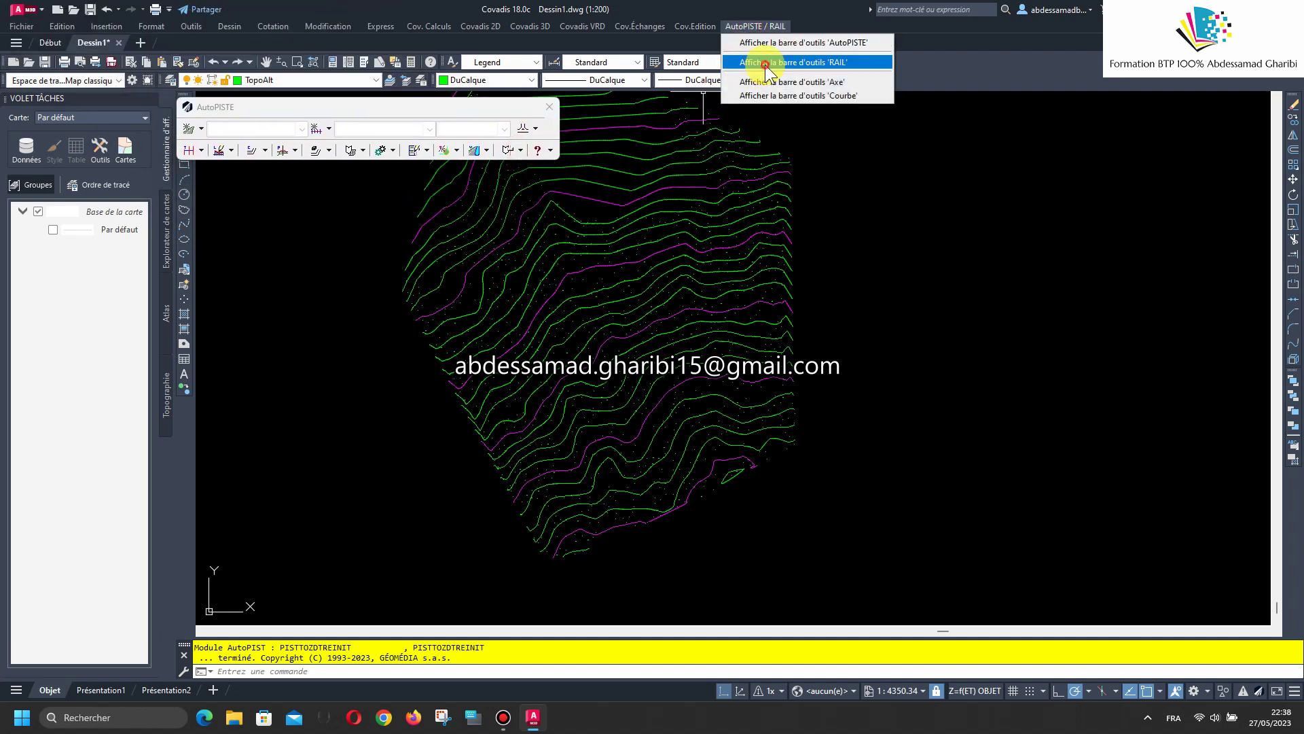
{"action": "left_click", "coordinate": [766, 68]}
{"action": "left_click_drag", "start_coordinate": [254, 13], "coordinate": [921, 148]}
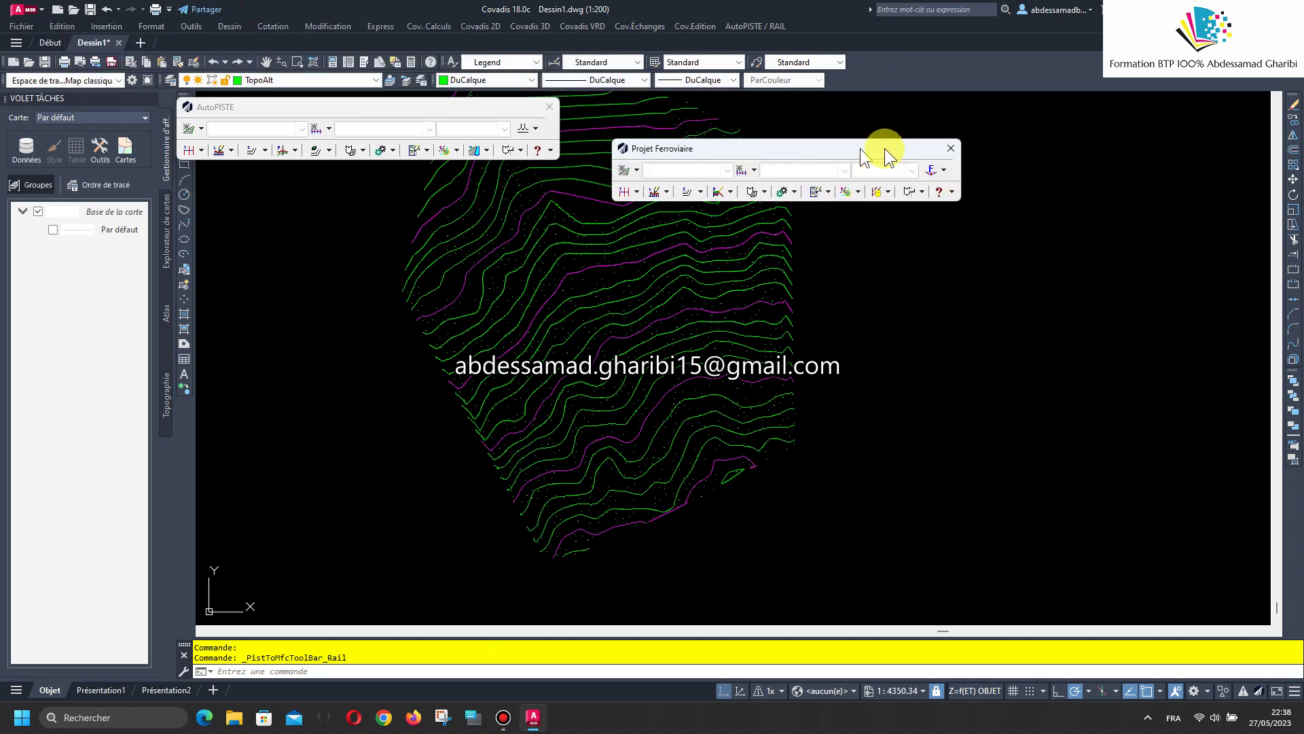
Create railway project Nouveau Projet referenced on the internal TN terrain.
{"action": "left_click", "coordinate": [685, 167]}
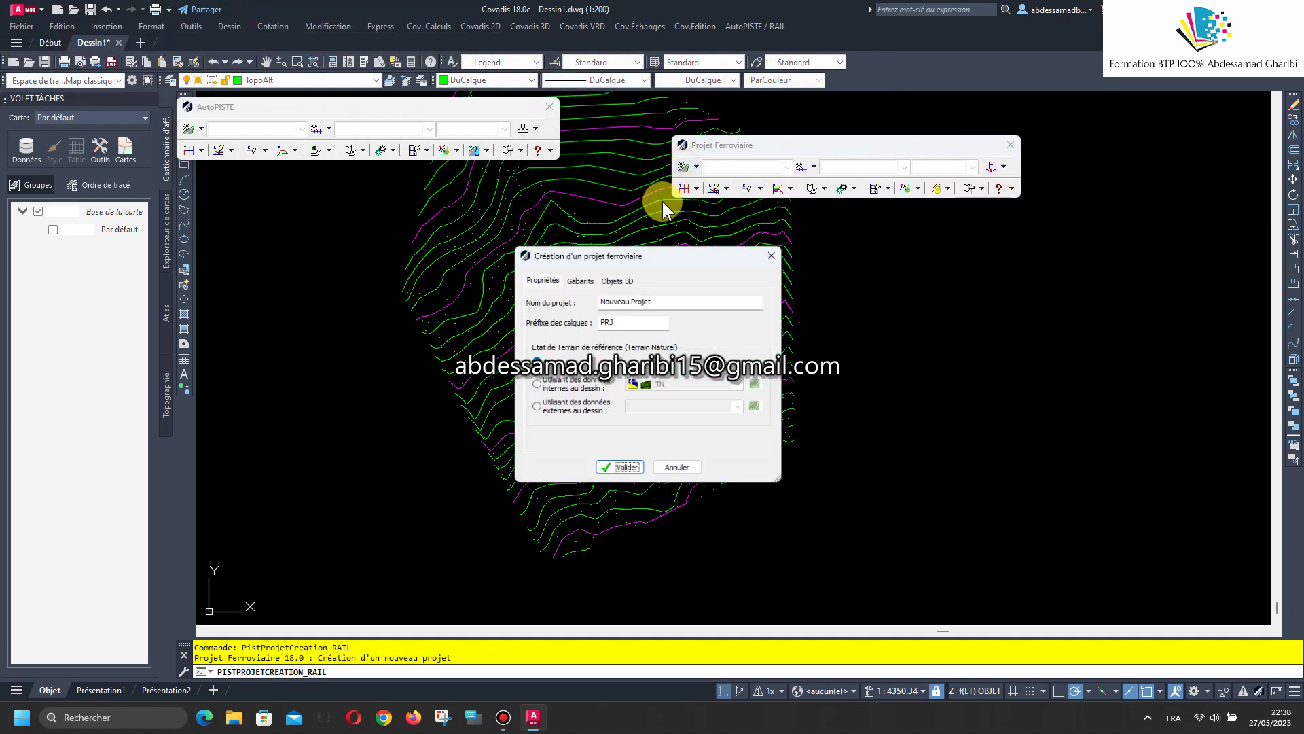
{"action": "left_click", "coordinate": [555, 387]}
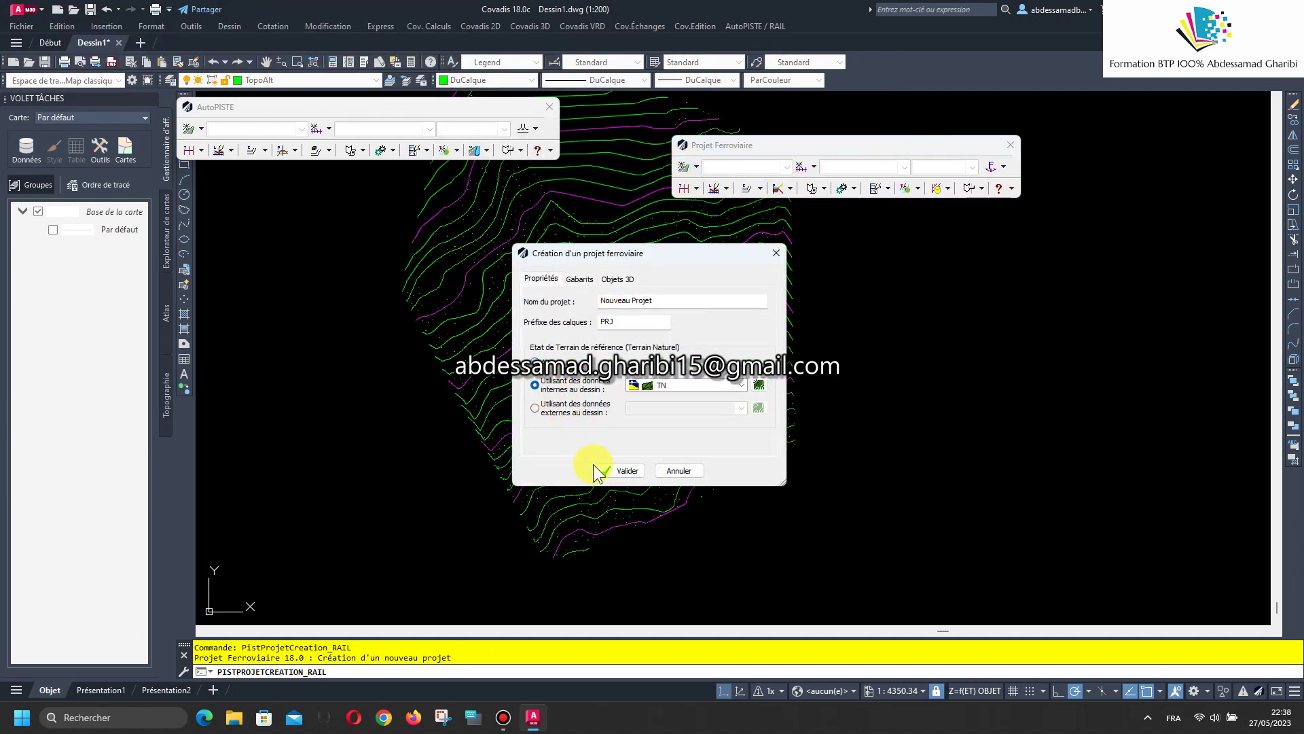
{"action": "left_click", "coordinate": [619, 471]}
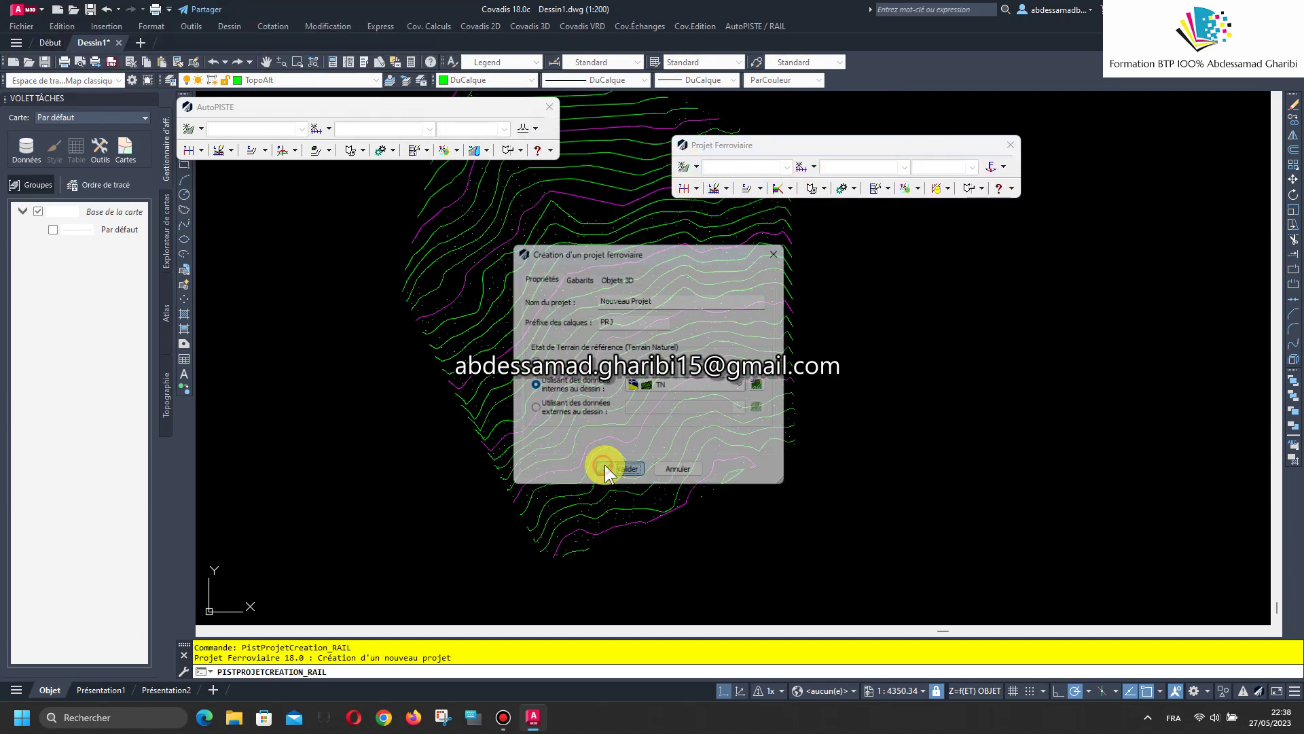
{"action": "left_click", "coordinate": [815, 168]}
Launch axis-by-PI creation and review the axis name, marker and phasing settings.
{"action": "left_click", "coordinate": [820, 209]}
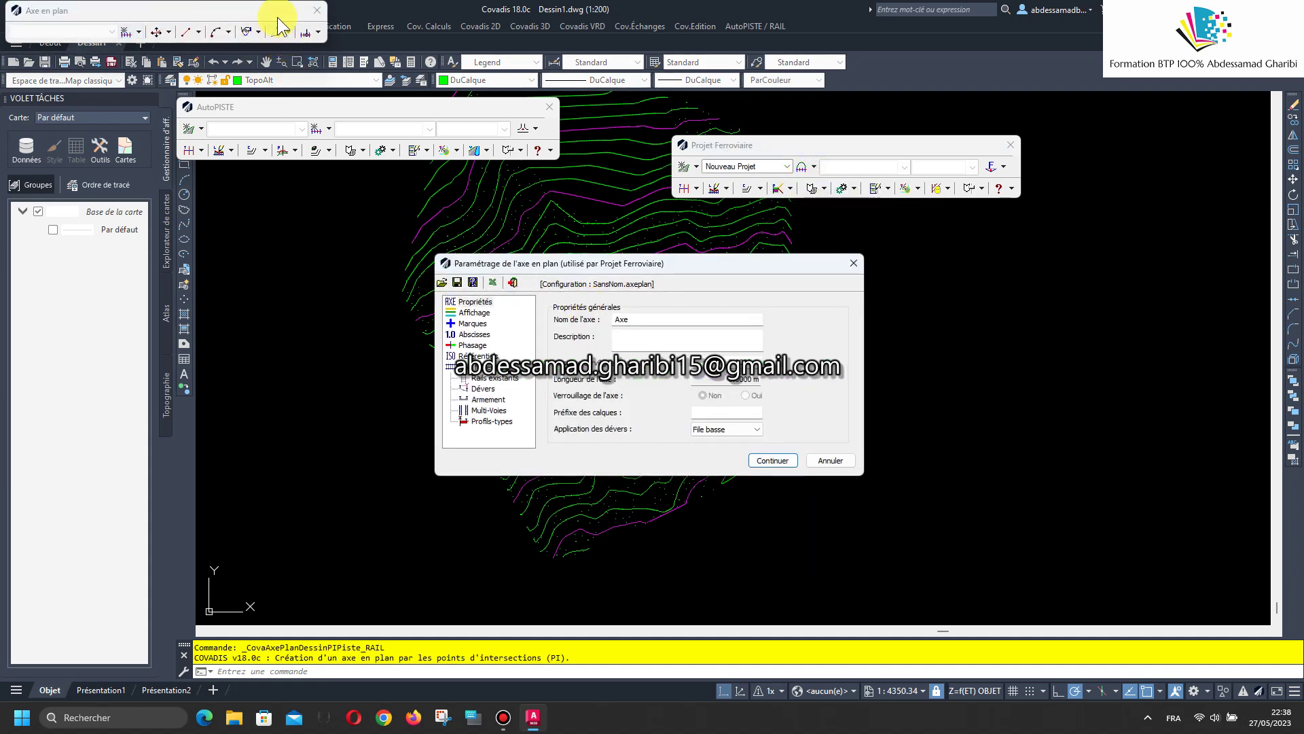
{"action": "left_click_drag", "start_coordinate": [278, 18], "coordinate": [450, 181]}
{"action": "left_click", "coordinate": [659, 324]}
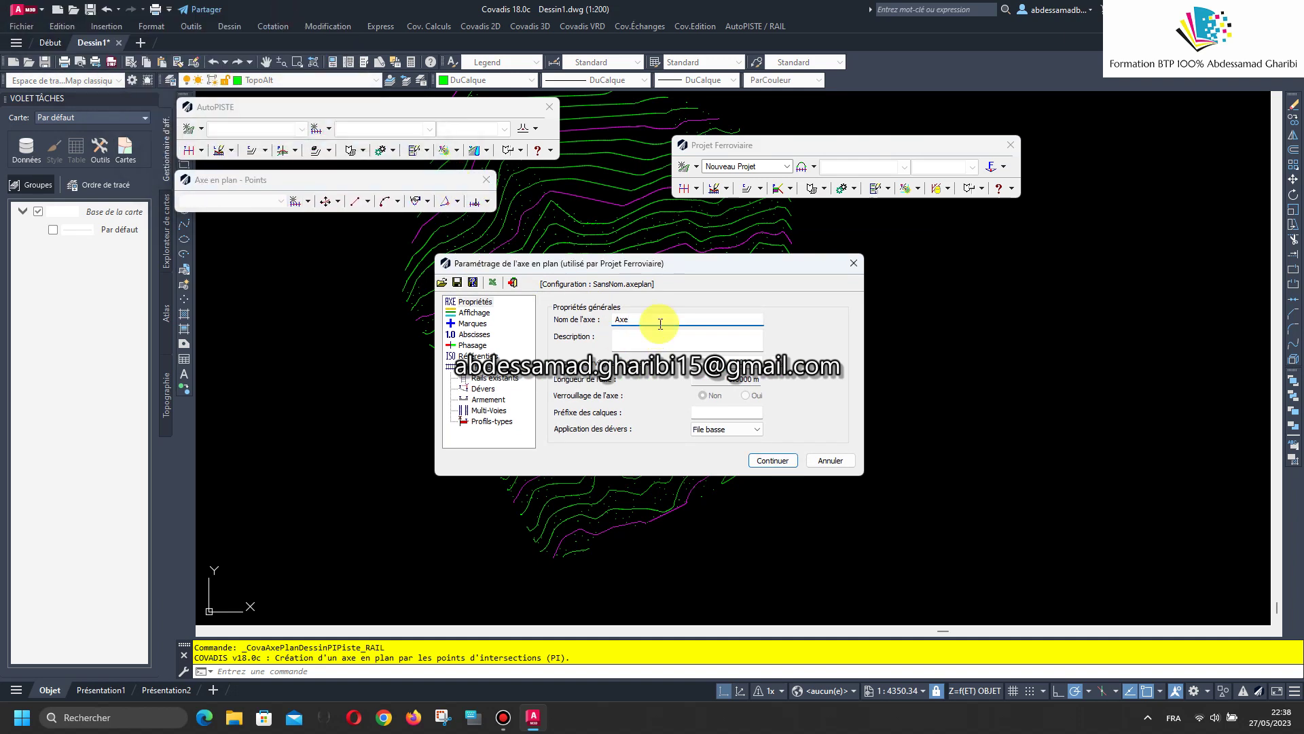
{"action": "left_click", "coordinate": [472, 323]}
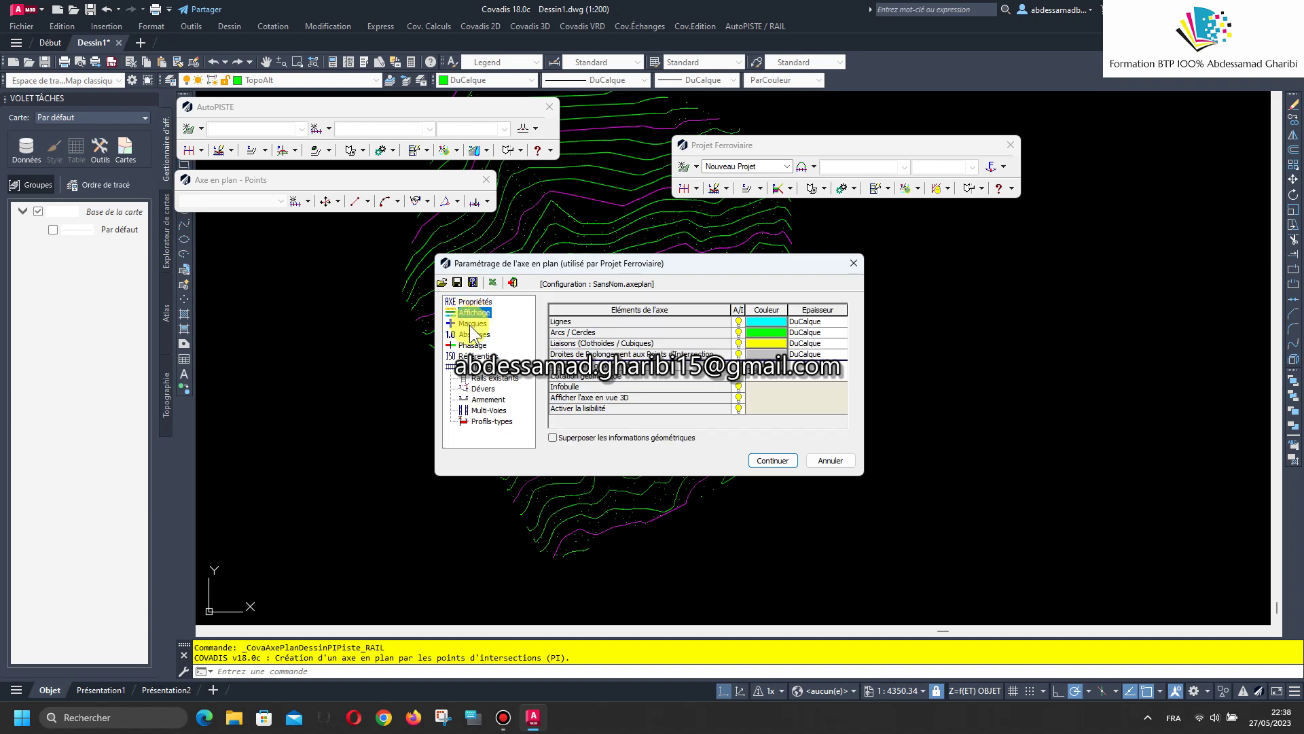
{"action": "left_click", "coordinate": [470, 334]}
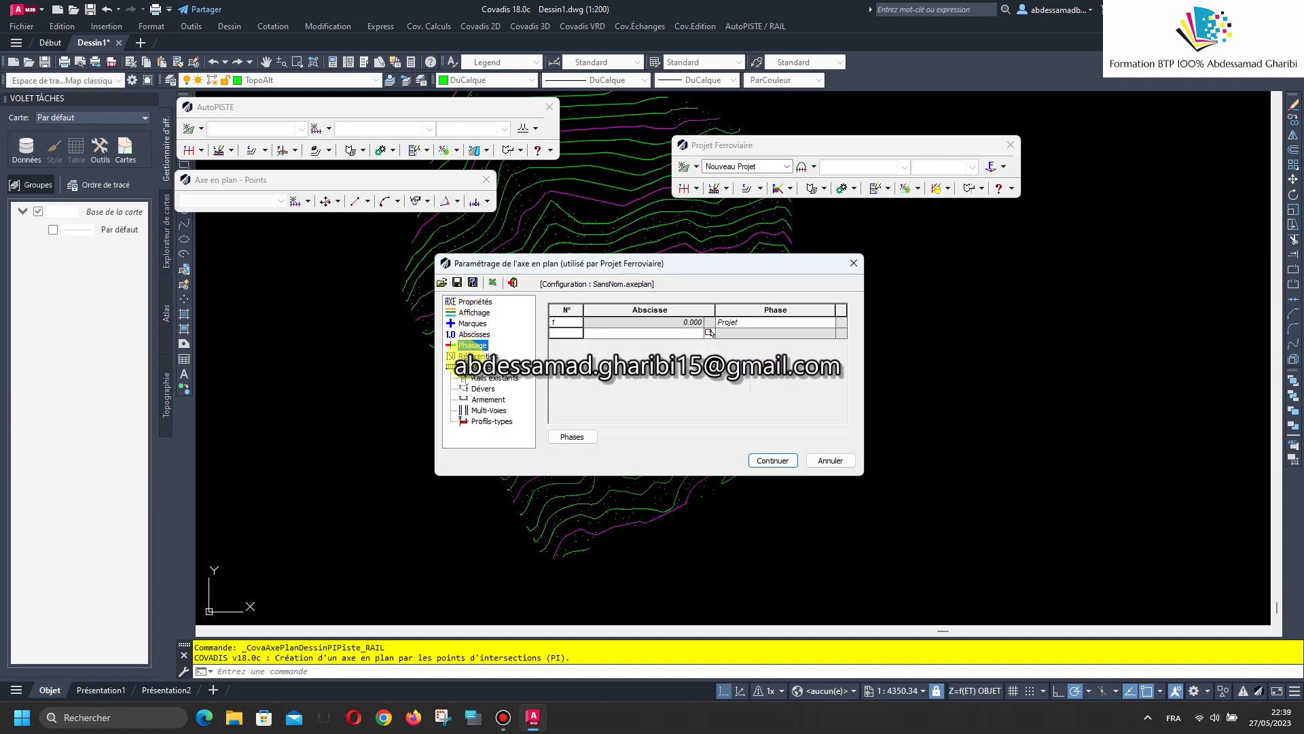
{"action": "key", "text": "Down"}
Assign the axis a Train reference named IG 90272 - 140.
{"action": "left_click", "coordinate": [488, 354]}
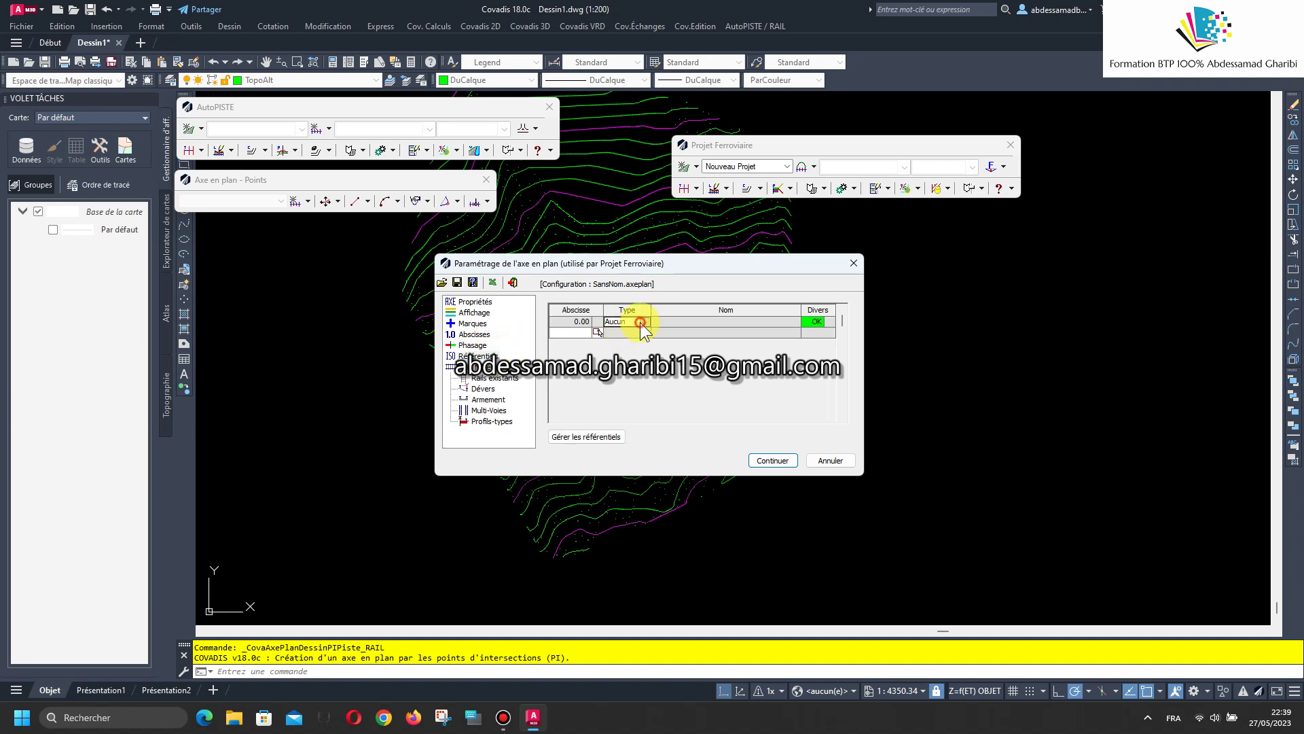
{"action": "left_click", "coordinate": [635, 342]}
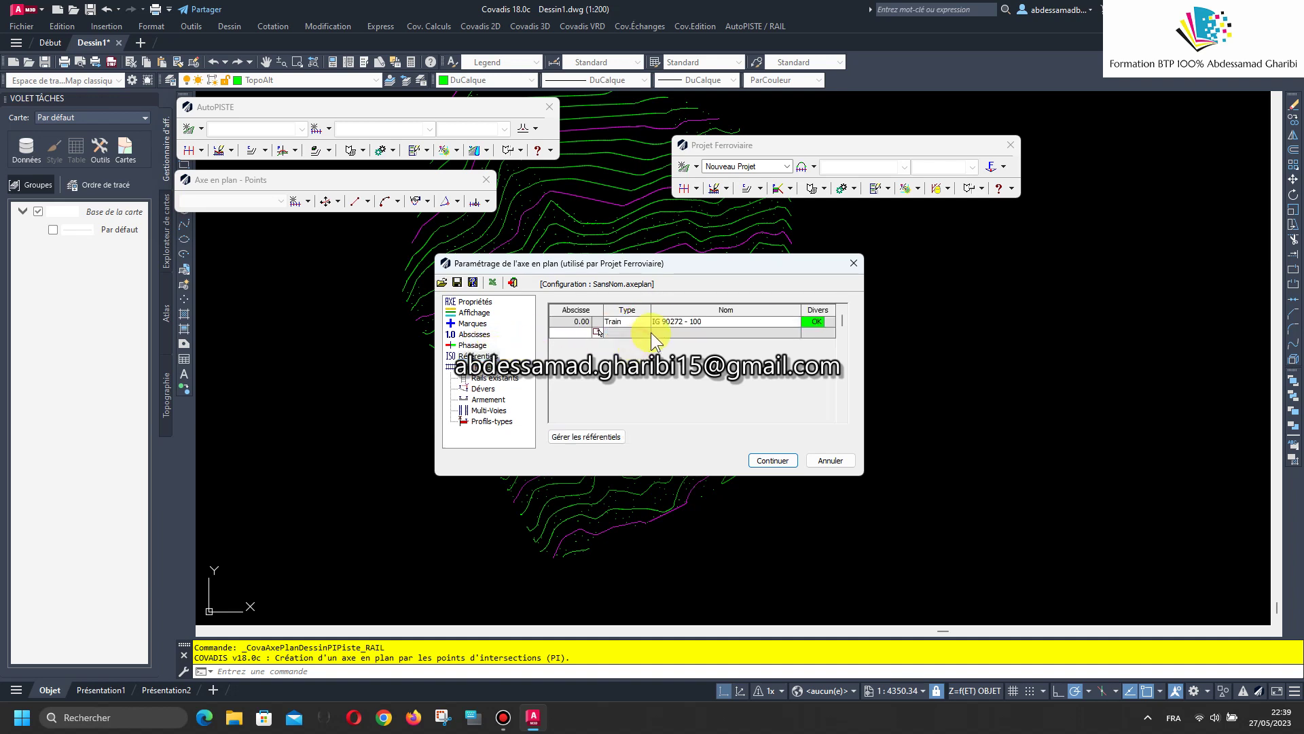
{"action": "left_click", "coordinate": [738, 321]}
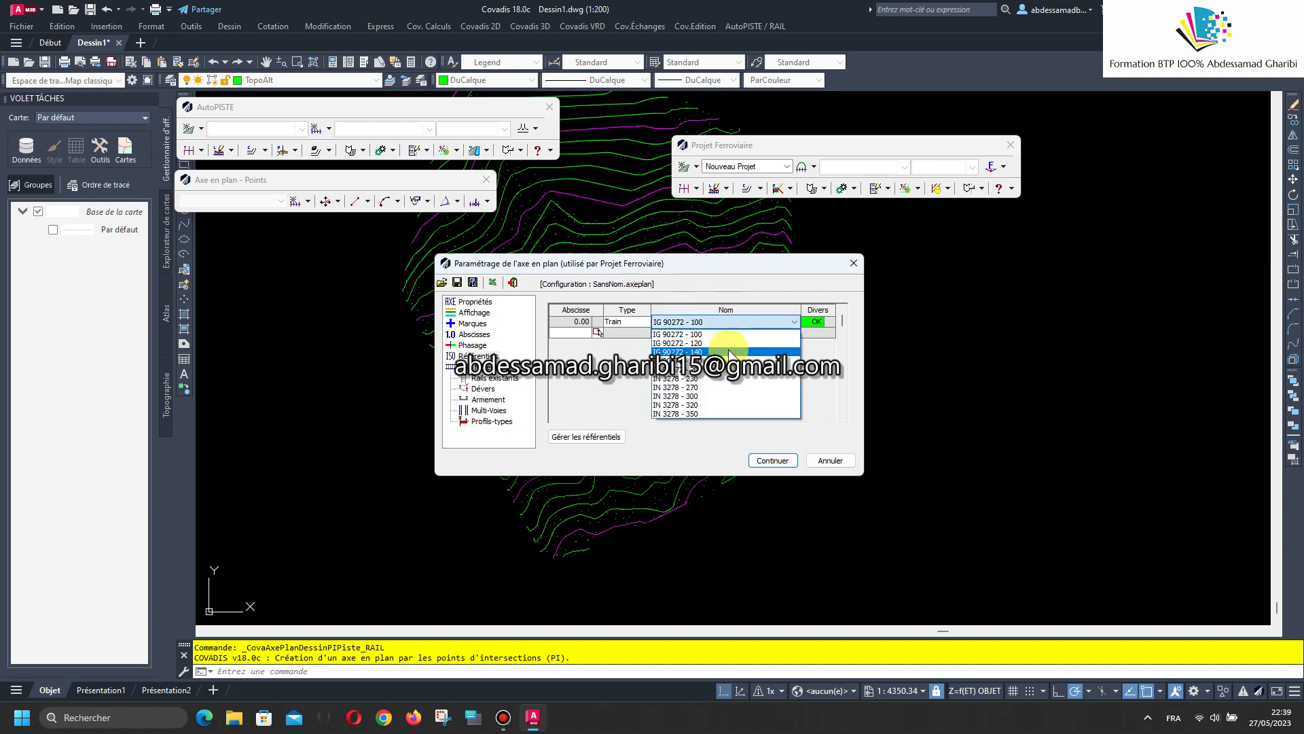
{"action": "left_click", "coordinate": [674, 352]}
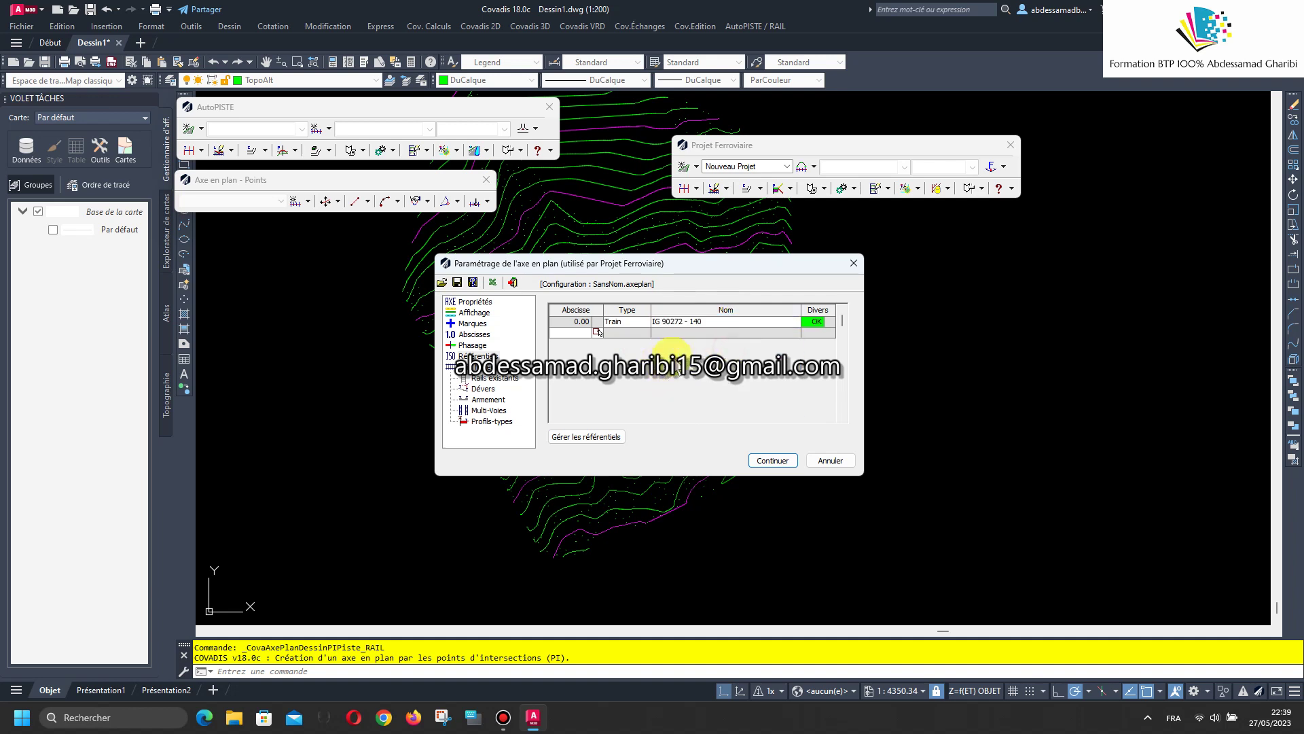
{"action": "left_click", "coordinate": [478, 378]}
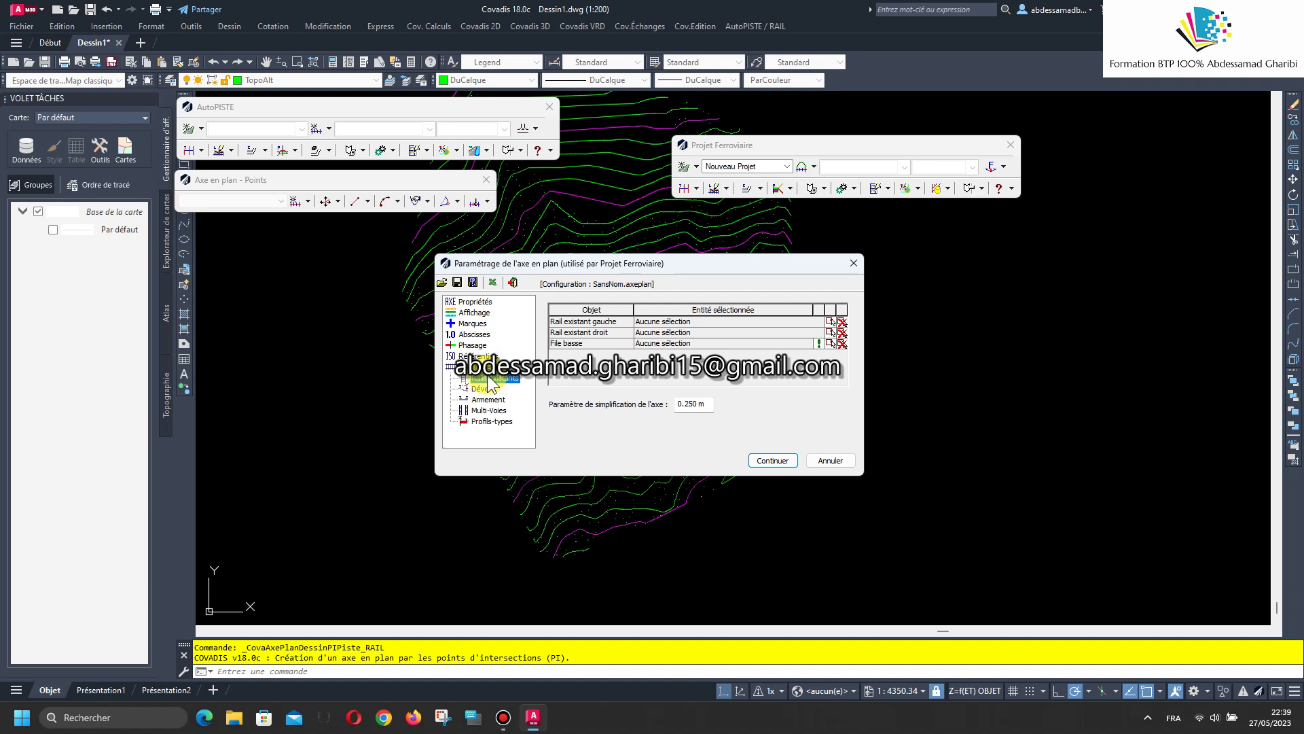
{"action": "left_click", "coordinate": [490, 386]}
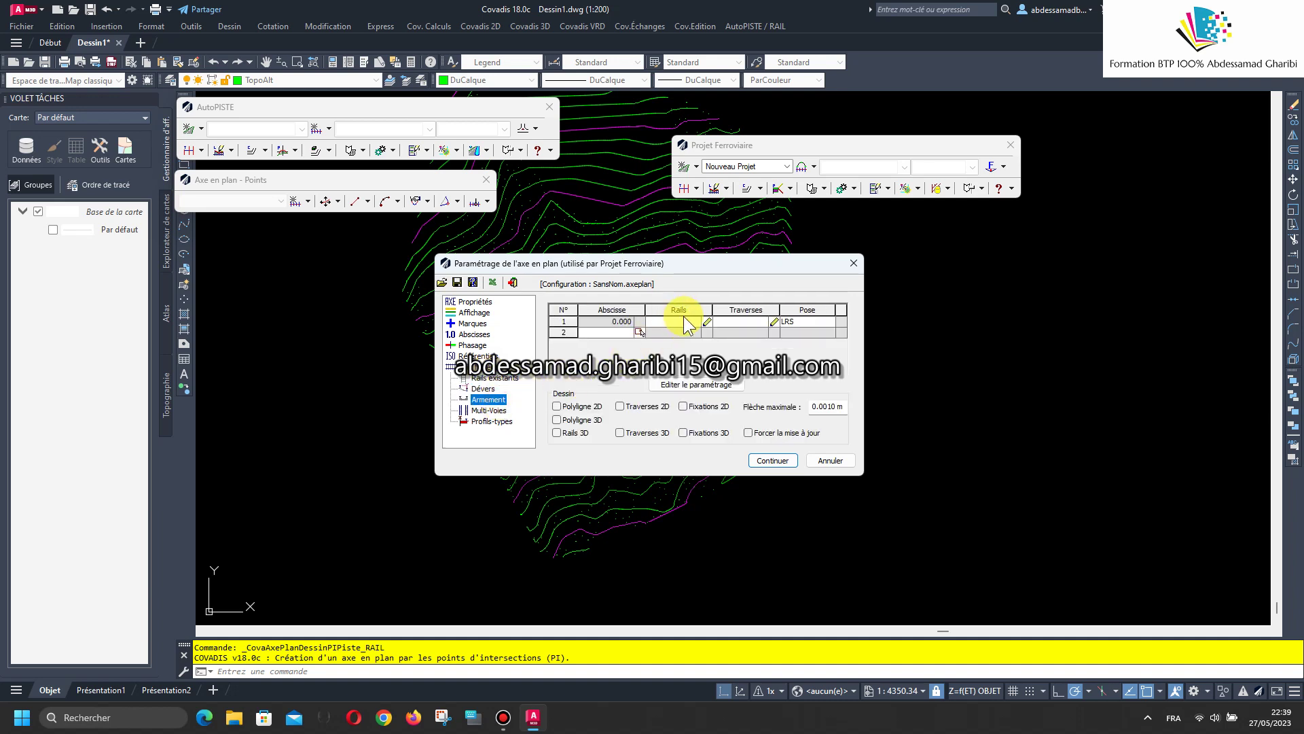
Choose R_50E6 rails and T_M453NP sleepers for the track equipment.
{"action": "left_click", "coordinate": [684, 323]}
{"action": "left_click", "coordinate": [673, 360]}
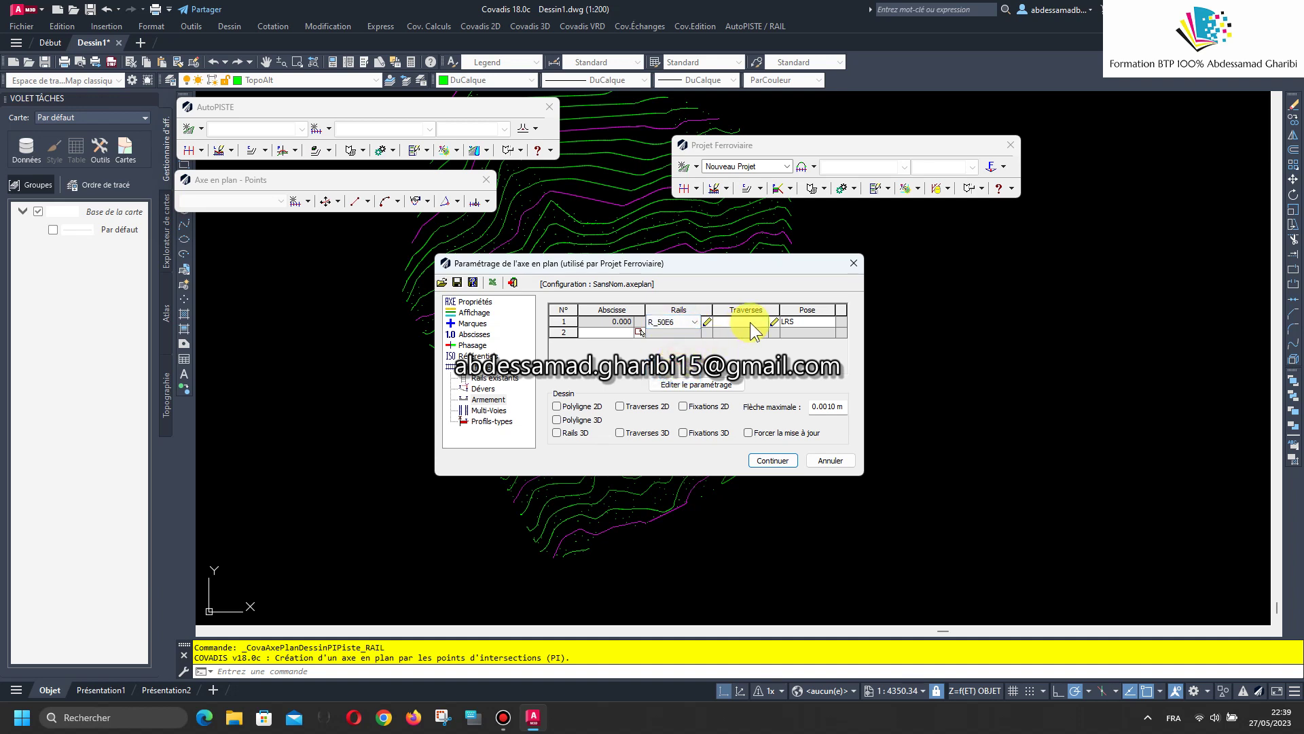
{"action": "left_click", "coordinate": [750, 321]}
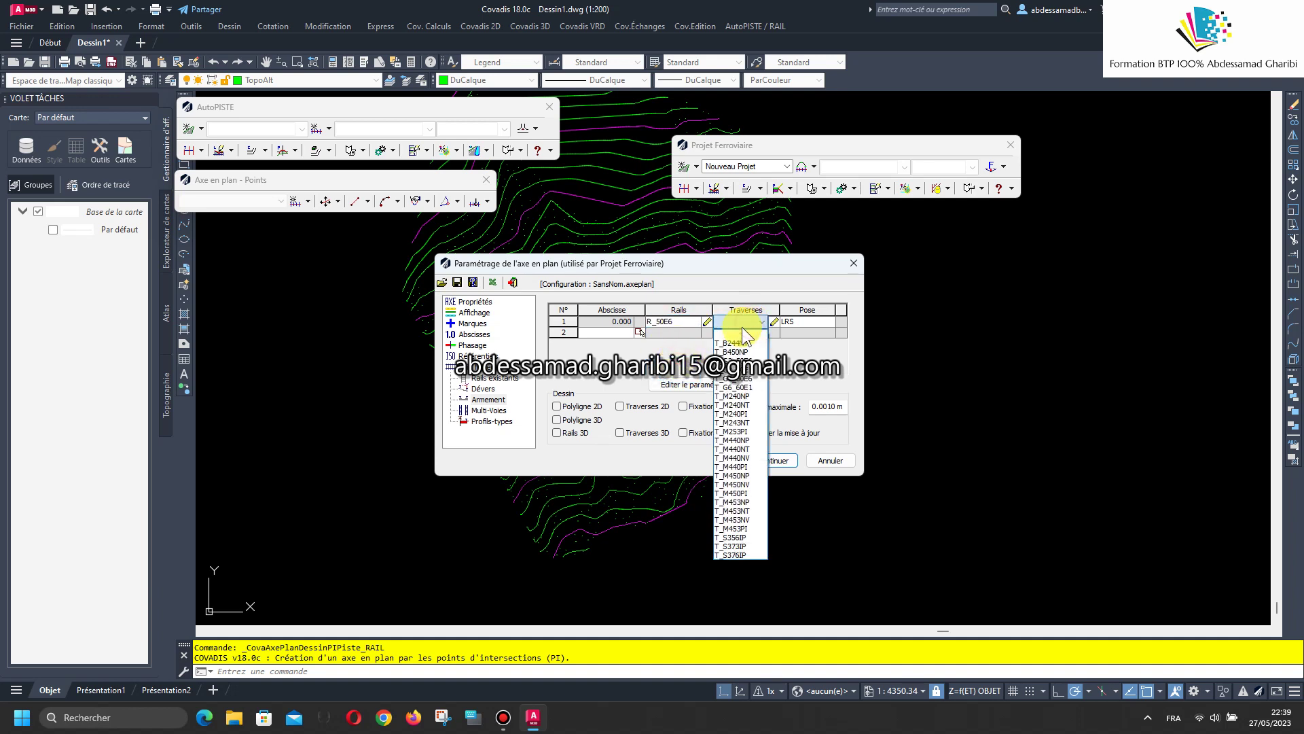
{"action": "left_click", "coordinate": [732, 501]}
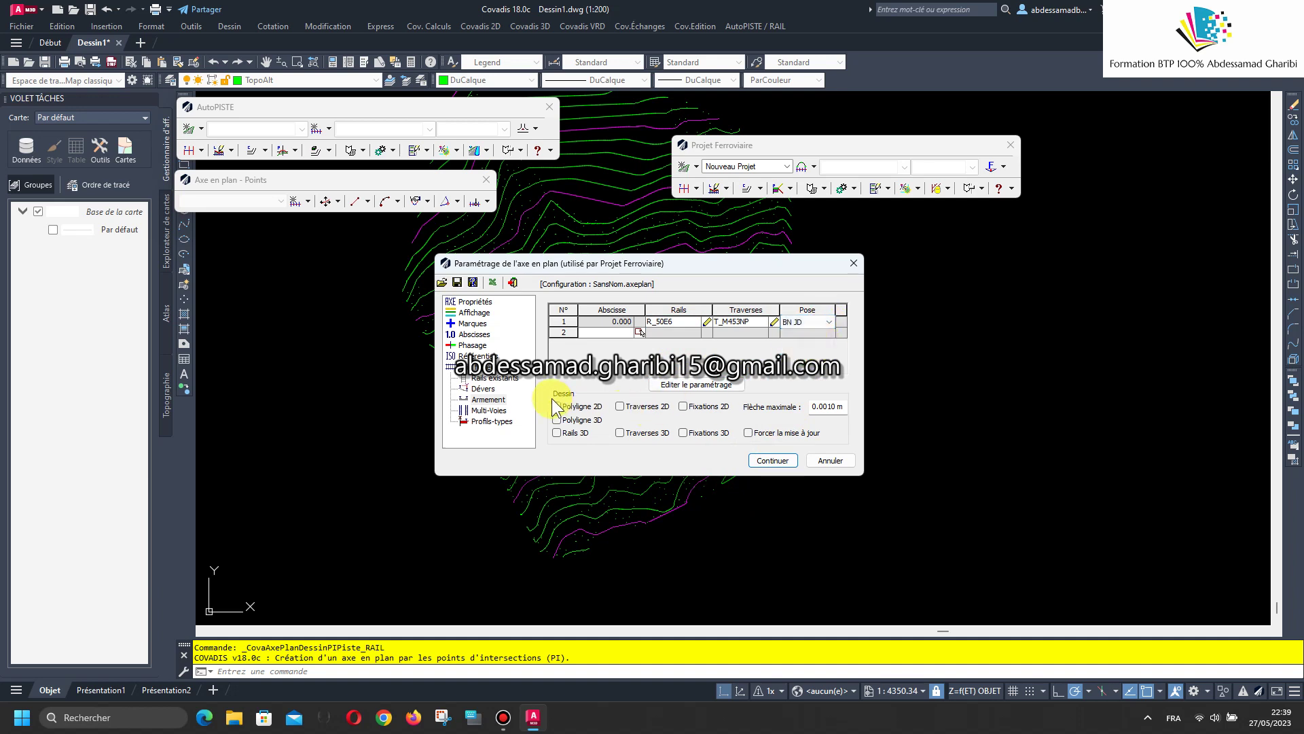
Enable 2D and 3D drawing of sleepers and track components, then confirm the axis settings.
{"action": "left_click", "coordinate": [619, 407]}
{"action": "left_click", "coordinate": [620, 433]}
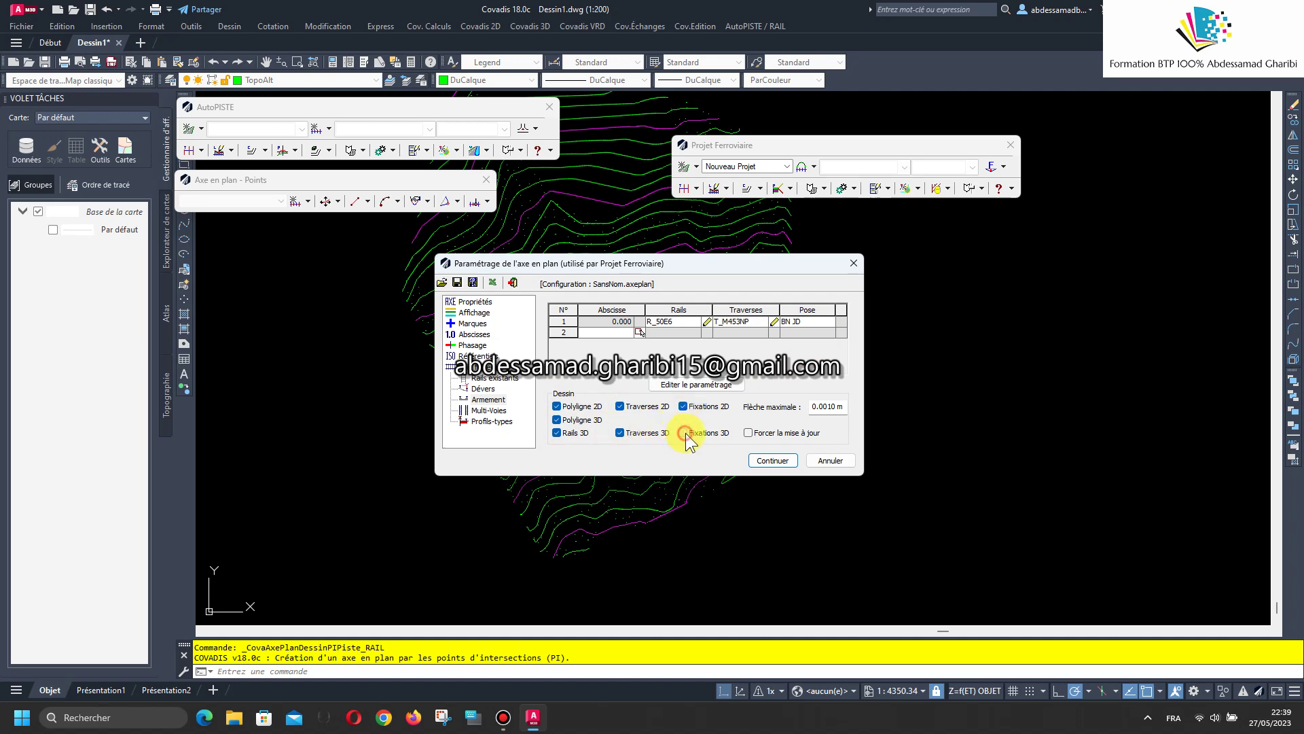
{"action": "left_click", "coordinate": [655, 385]}
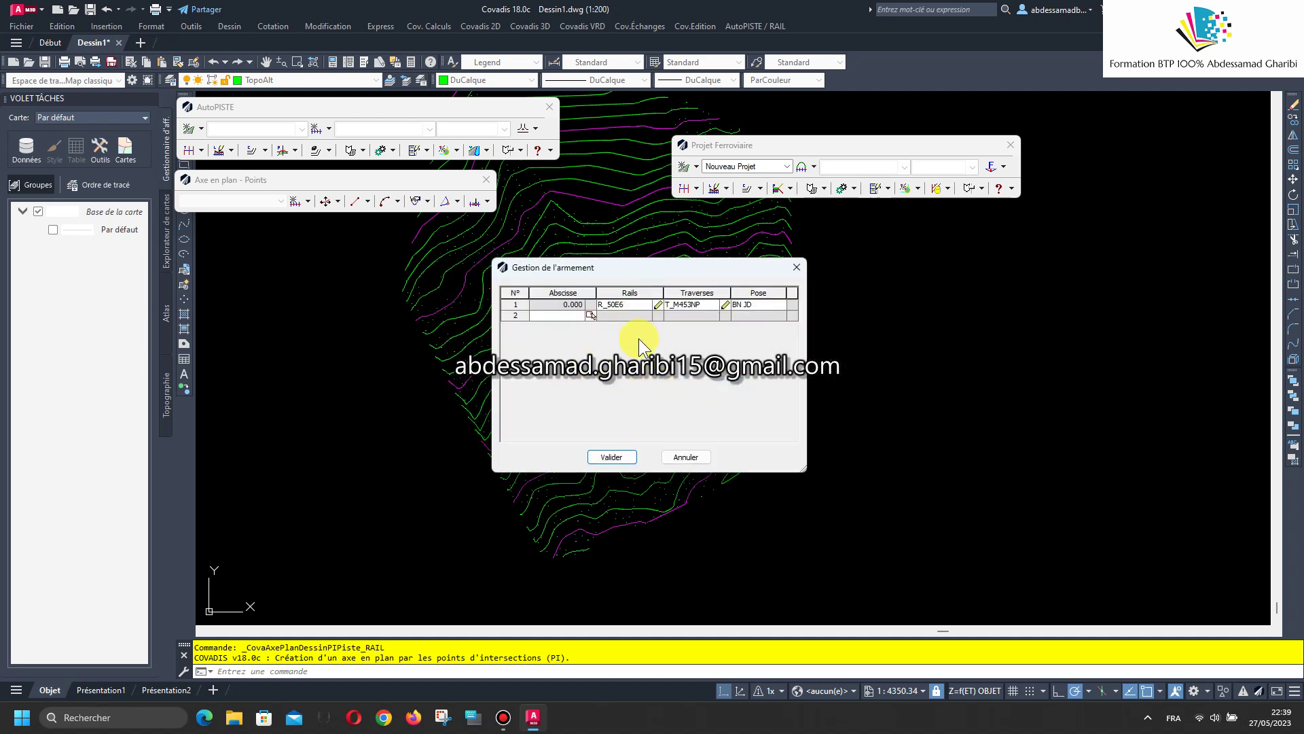
{"action": "left_click", "coordinate": [615, 453]}
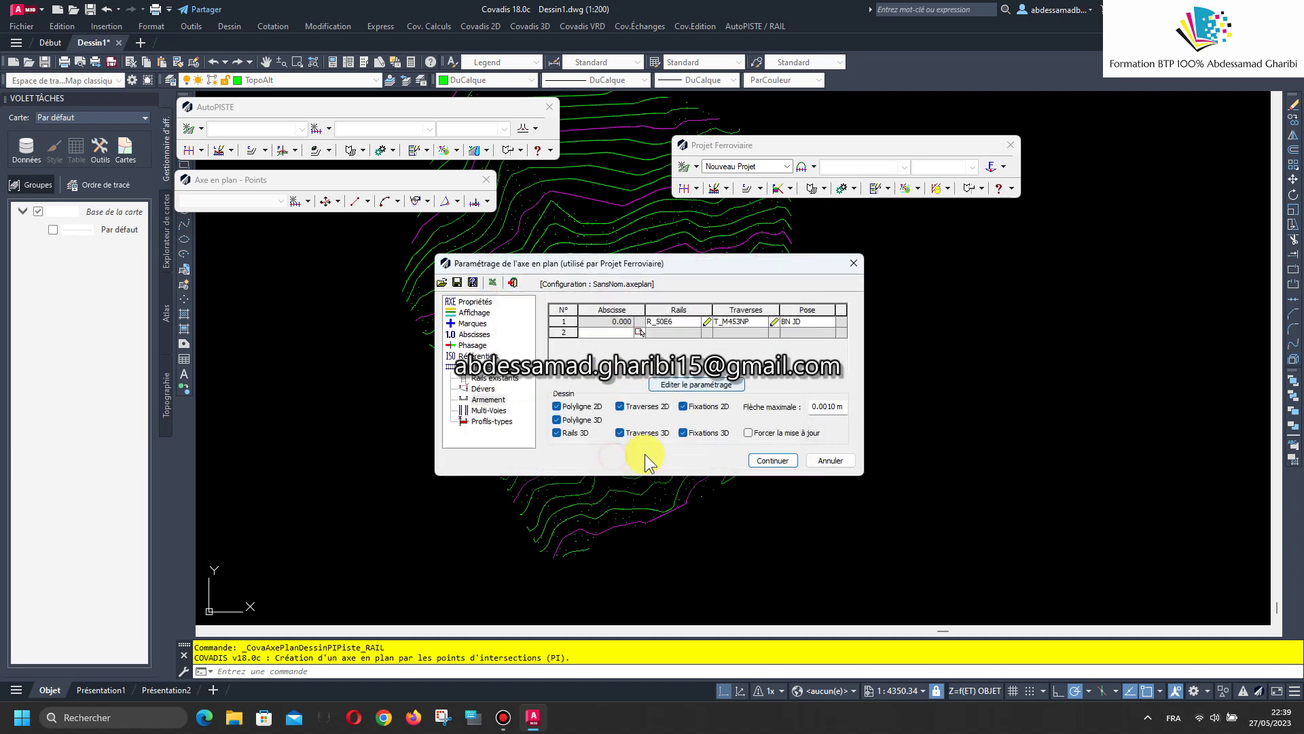
{"action": "left_click", "coordinate": [763, 457]}
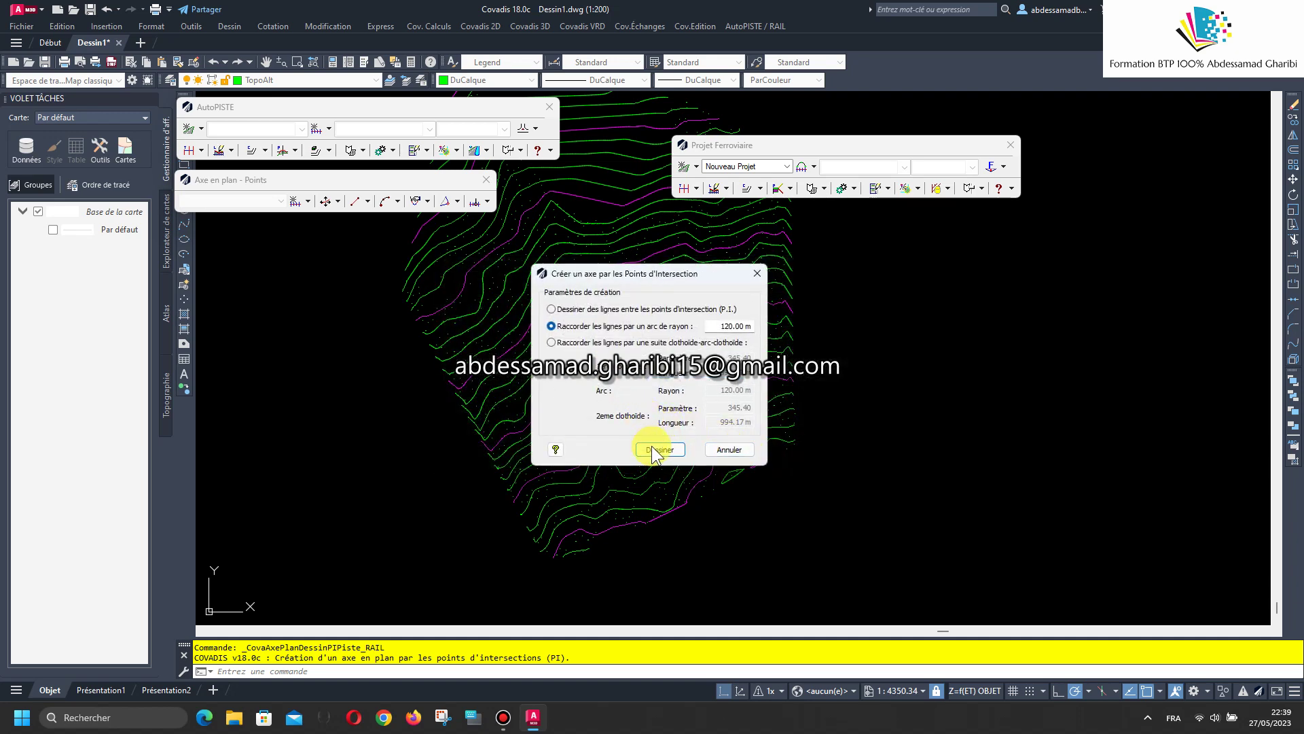
Start the axis with 120 m arcs, accepting the radius warning.
{"action": "left_click", "coordinate": [652, 451]}
{"action": "left_click", "coordinate": [620, 403]}
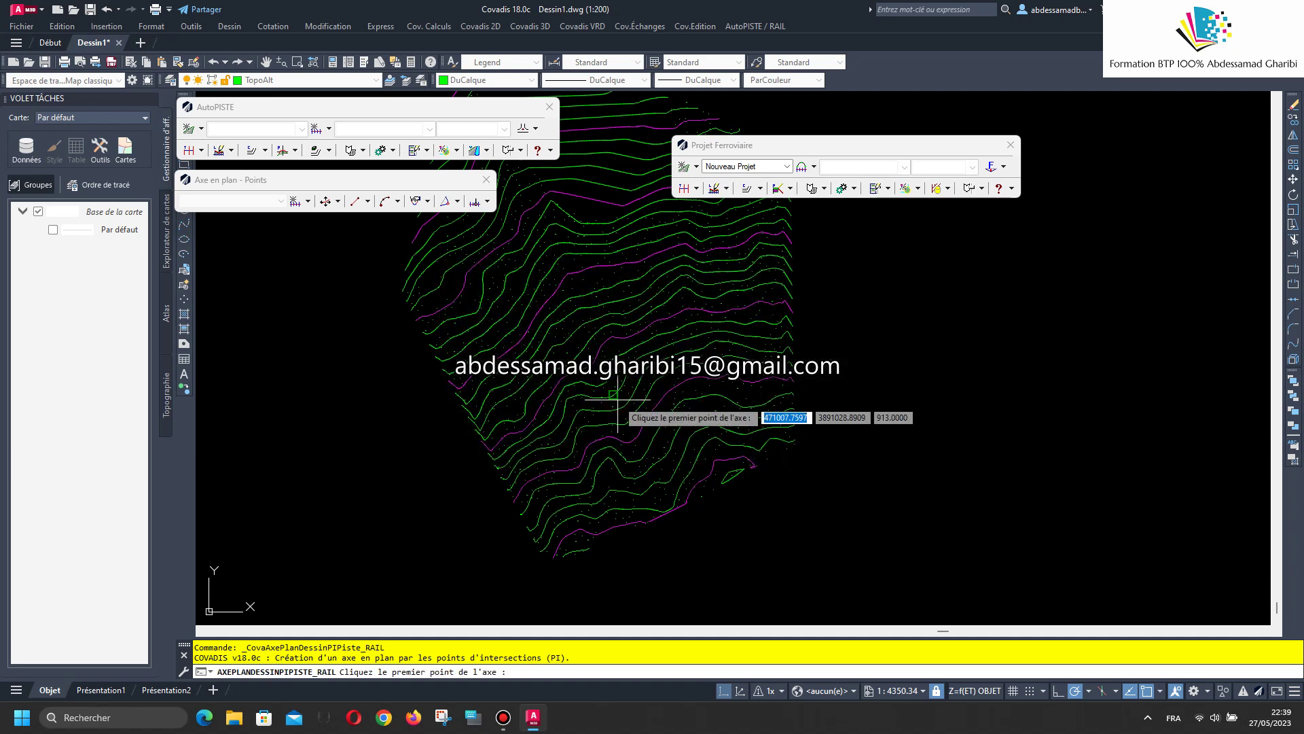
{"action": "scroll", "coordinate": [838, 366], "scroll_direction": "up", "scroll_amount": 5}
{"action": "scroll", "coordinate": [657, 348], "scroll_direction": "up", "scroll_amount": 2}
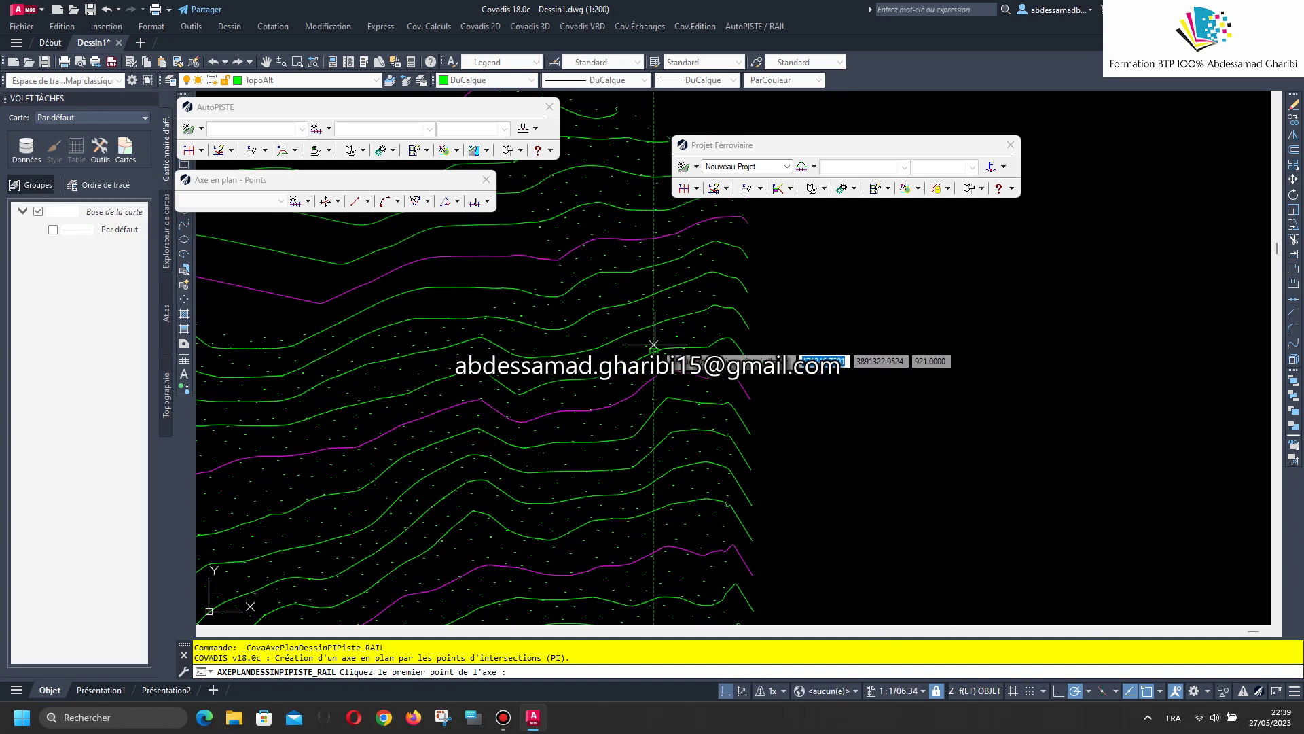
Place the intersection points from the top of the contours to the lower end and finish the axis.
{"action": "left_click", "coordinate": [652, 257]}
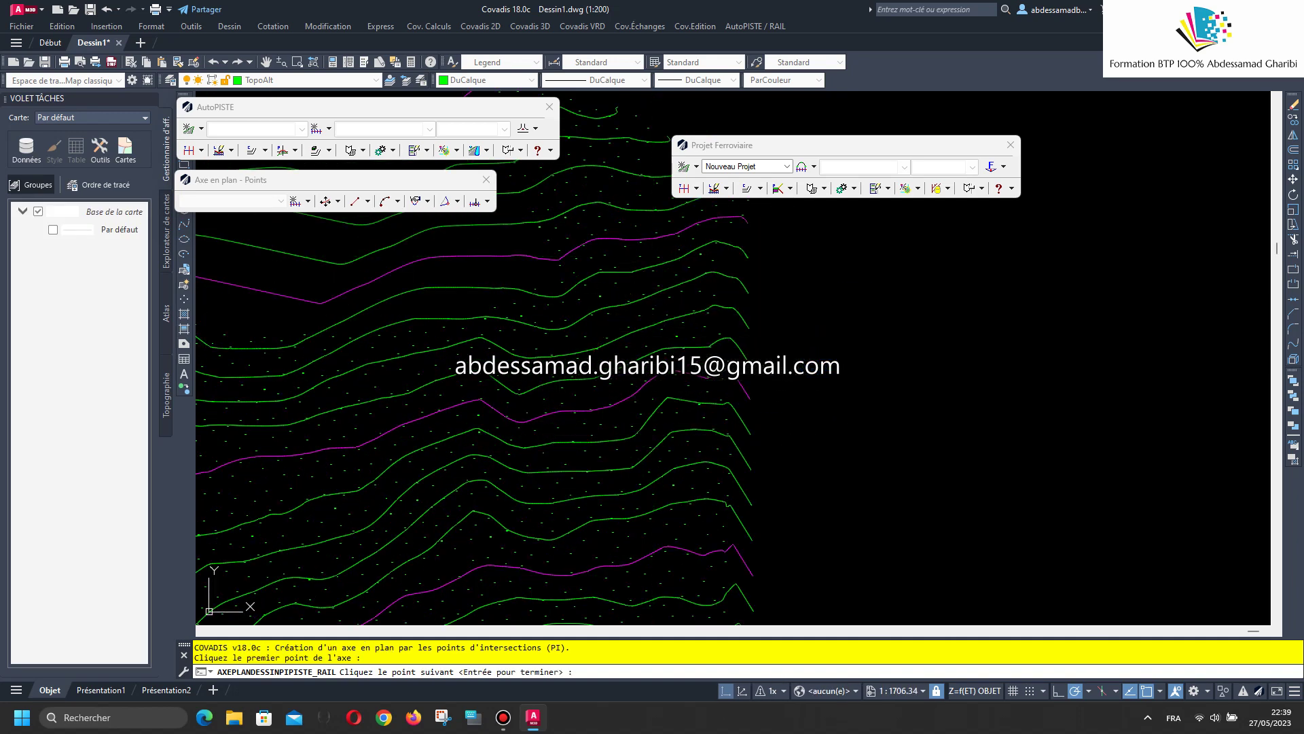
{"action": "left_click", "coordinate": [544, 433]}
{"action": "scroll", "coordinate": [540, 435], "scroll_direction": "down", "scroll_amount": 4}
{"action": "scroll", "coordinate": [523, 456], "scroll_direction": "down", "scroll_amount": 4}
{"action": "scroll", "coordinate": [502, 489], "scroll_direction": "up", "scroll_amount": 2}
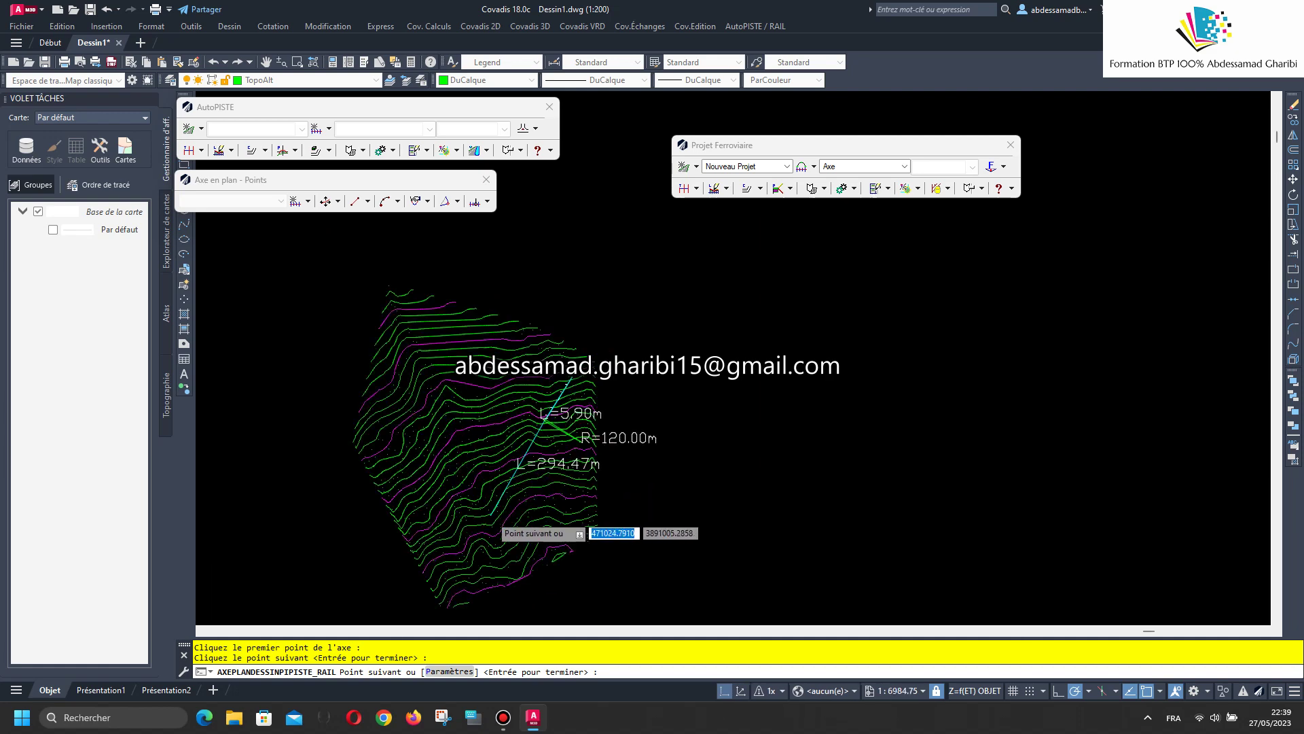
{"action": "scroll", "coordinate": [494, 513], "scroll_direction": "up", "scroll_amount": 2}
{"action": "scroll", "coordinate": [499, 489], "scroll_direction": "up", "scroll_amount": 1}
{"action": "scroll", "coordinate": [508, 448], "scroll_direction": "down", "scroll_amount": 1}
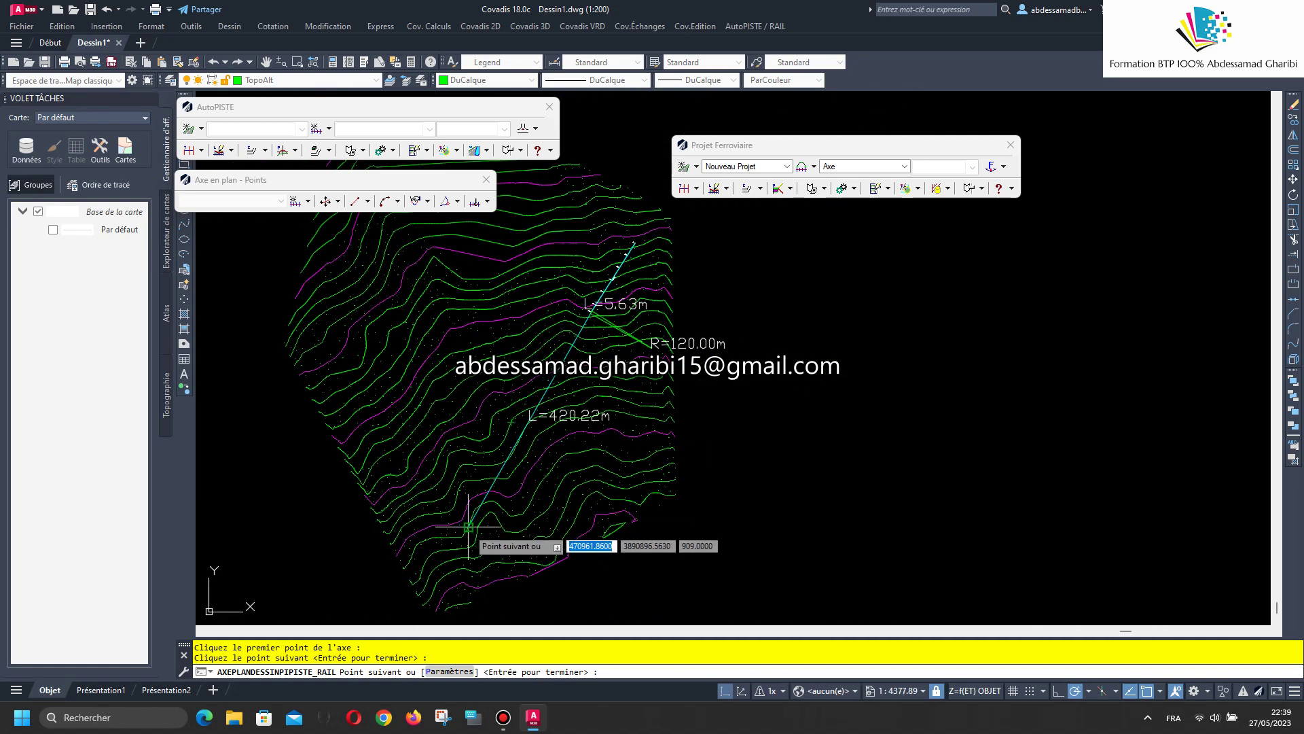
{"action": "scroll", "coordinate": [439, 540], "scroll_direction": "up", "scroll_amount": 4}
{"action": "left_click", "coordinate": [437, 528]}
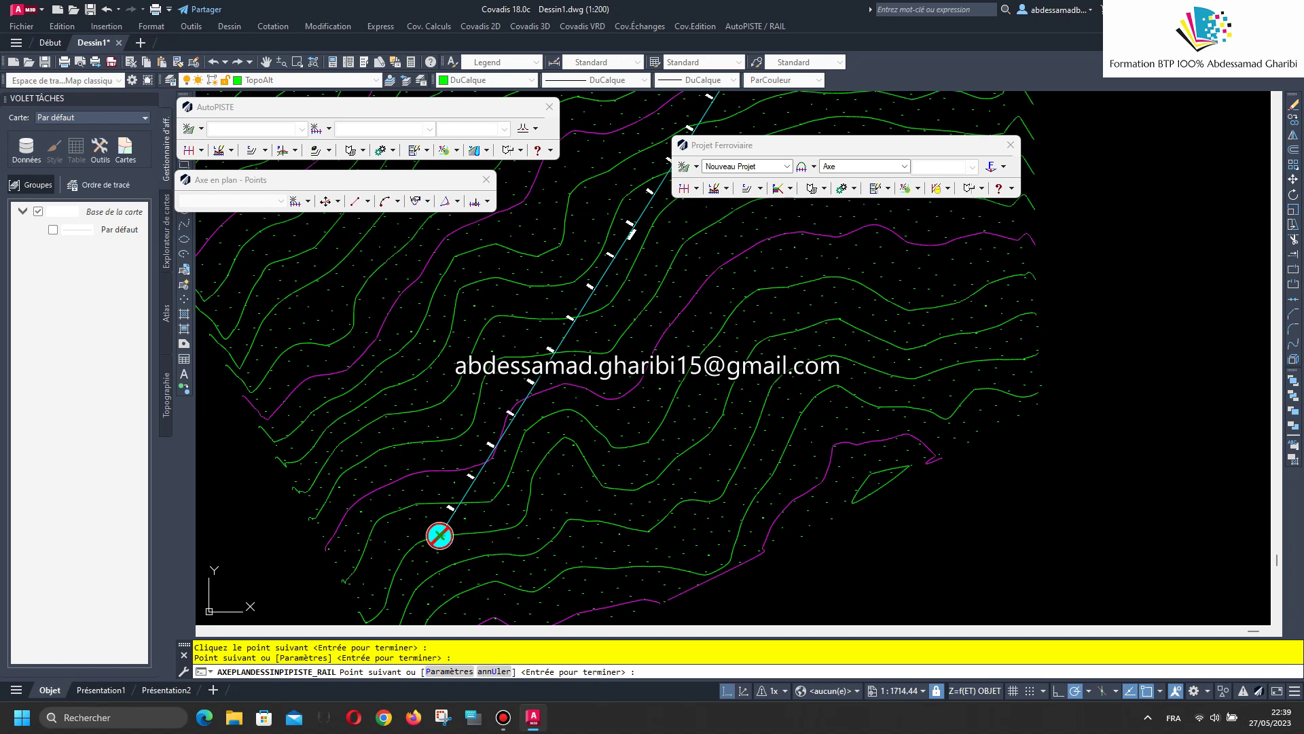
{"action": "key", "text": "Return"}
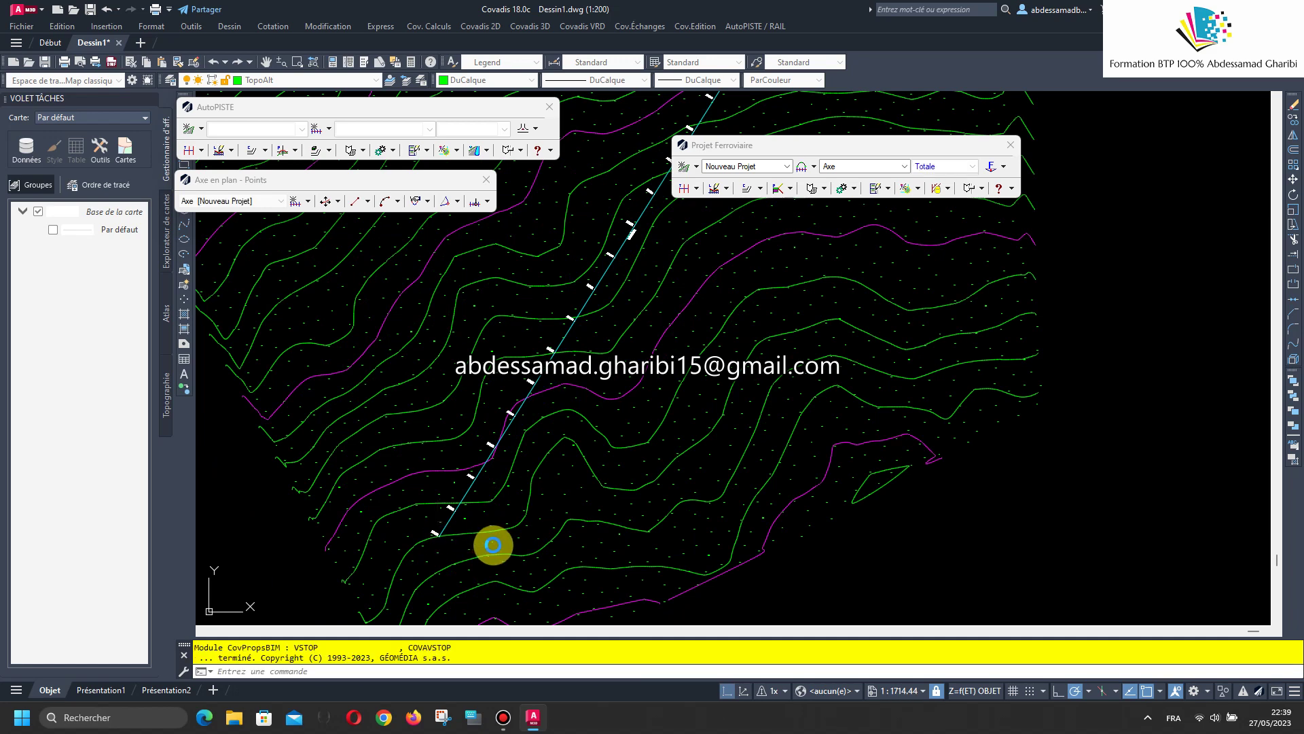
{"action": "left_click", "coordinate": [493, 544]}
{"action": "scroll", "coordinate": [477, 480], "scroll_direction": "down", "scroll_amount": 4}
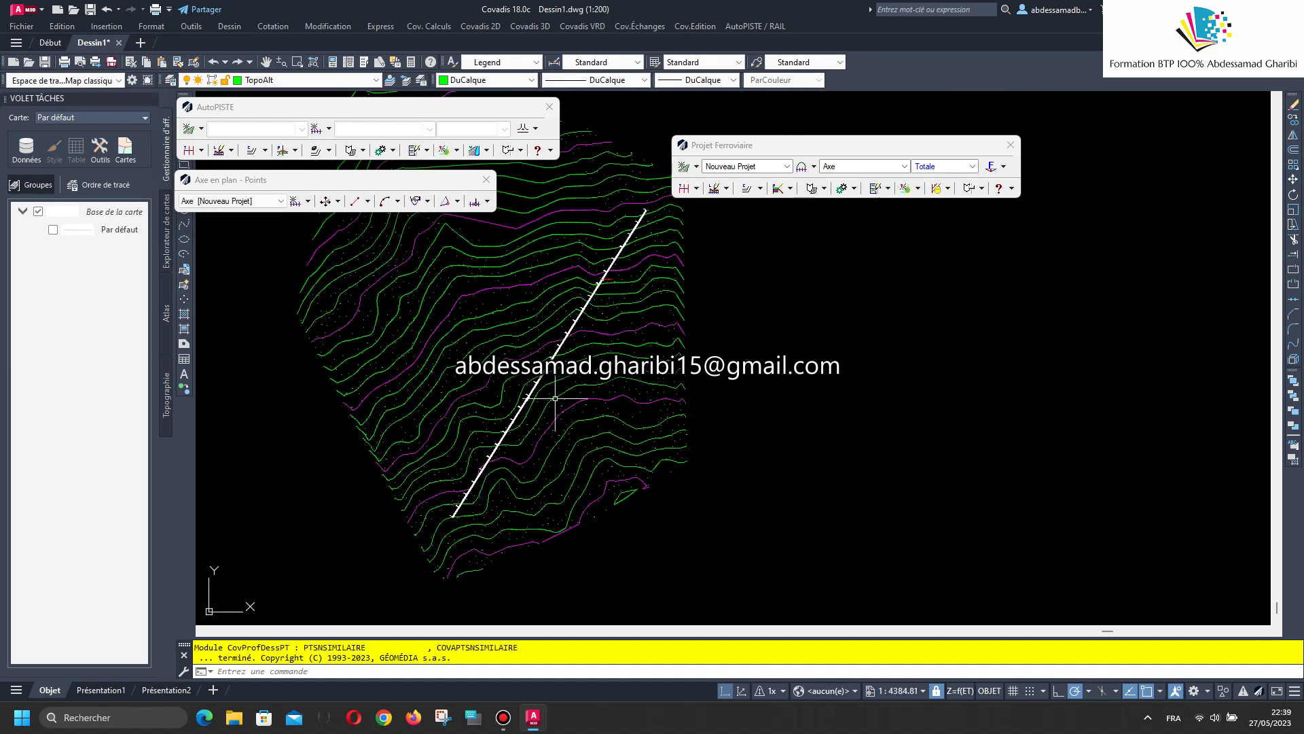
{"action": "scroll", "coordinate": [598, 299], "scroll_direction": "up", "scroll_amount": 7}
{"action": "scroll", "coordinate": [543, 380], "scroll_direction": "up", "scroll_amount": 7}
{"action": "scroll", "coordinate": [533, 394], "scroll_direction": "up", "scroll_amount": 6}
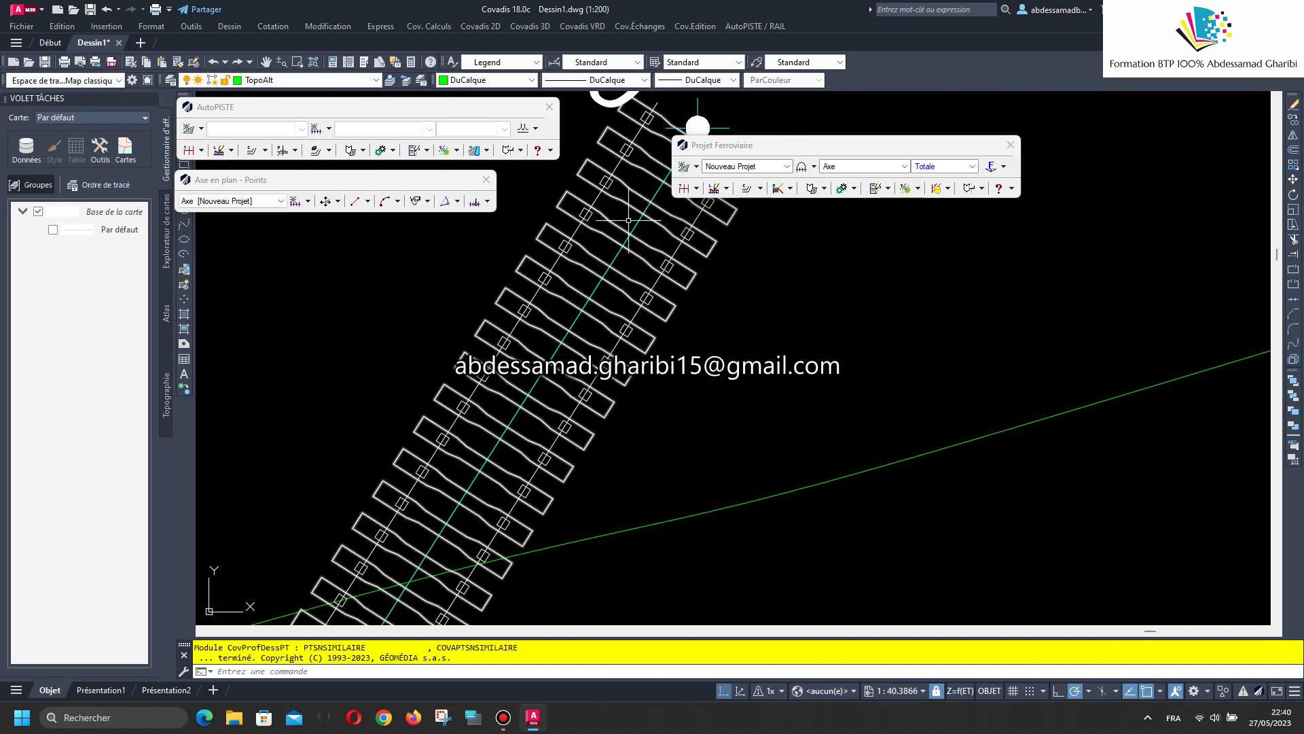
{"action": "scroll", "coordinate": [533, 394], "scroll_direction": "down", "scroll_amount": 7}
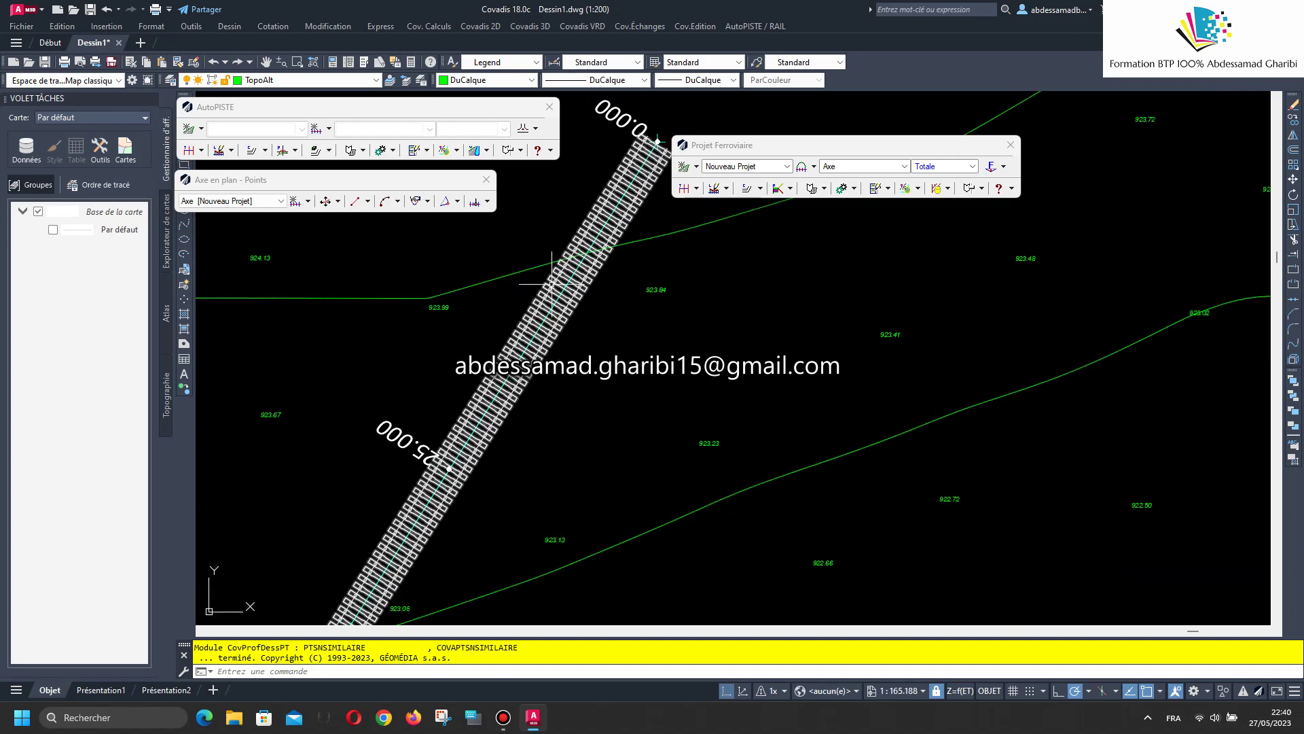
{"action": "scroll", "coordinate": [507, 401], "scroll_direction": "up", "scroll_amount": 7}
{"action": "scroll", "coordinate": [713, 262], "scroll_direction": "up", "scroll_amount": 2}
{"action": "scroll", "coordinate": [645, 306], "scroll_direction": "down", "scroll_amount": 6}
{"action": "scroll", "coordinate": [577, 374], "scroll_direction": "up", "scroll_amount": 3}
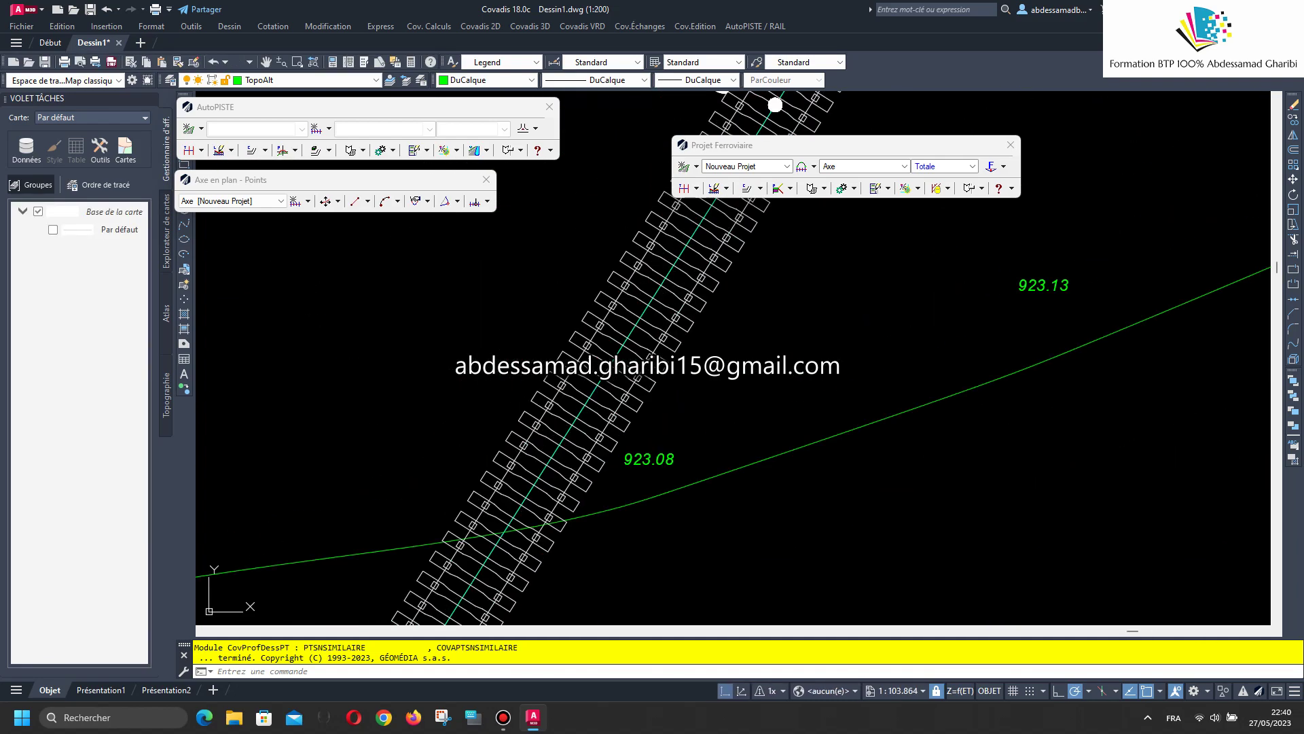
{"action": "scroll", "coordinate": [553, 421], "scroll_direction": "up", "scroll_amount": 5}
{"action": "scroll", "coordinate": [554, 422], "scroll_direction": "down", "scroll_amount": 5}
{"action": "scroll", "coordinate": [550, 417], "scroll_direction": "down", "scroll_amount": 1}
{"action": "scroll", "coordinate": [530, 397], "scroll_direction": "up", "scroll_amount": 3}
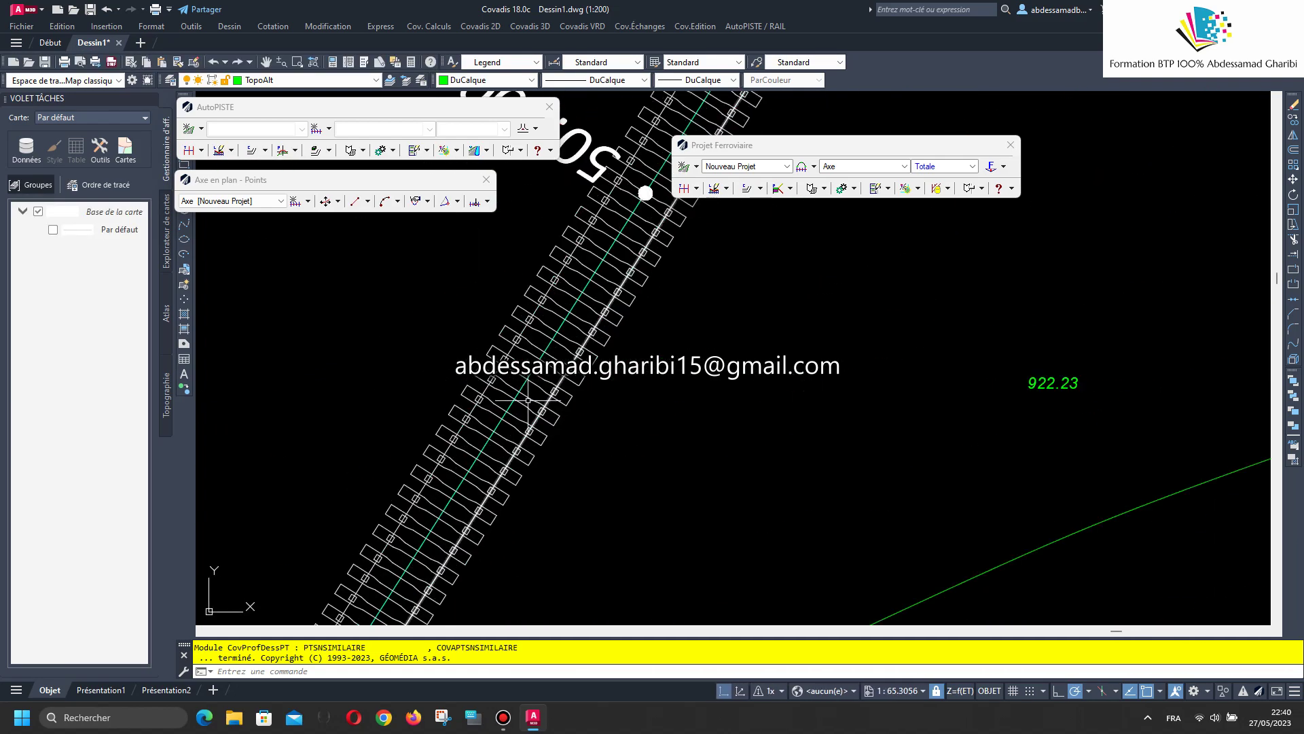
{"action": "scroll", "coordinate": [504, 372], "scroll_direction": "up", "scroll_amount": 3}
{"action": "scroll", "coordinate": [504, 373], "scroll_direction": "down", "scroll_amount": 5}
{"action": "scroll", "coordinate": [462, 388], "scroll_direction": "down", "scroll_amount": 2}
{"action": "scroll", "coordinate": [437, 399], "scroll_direction": "up", "scroll_amount": 3}
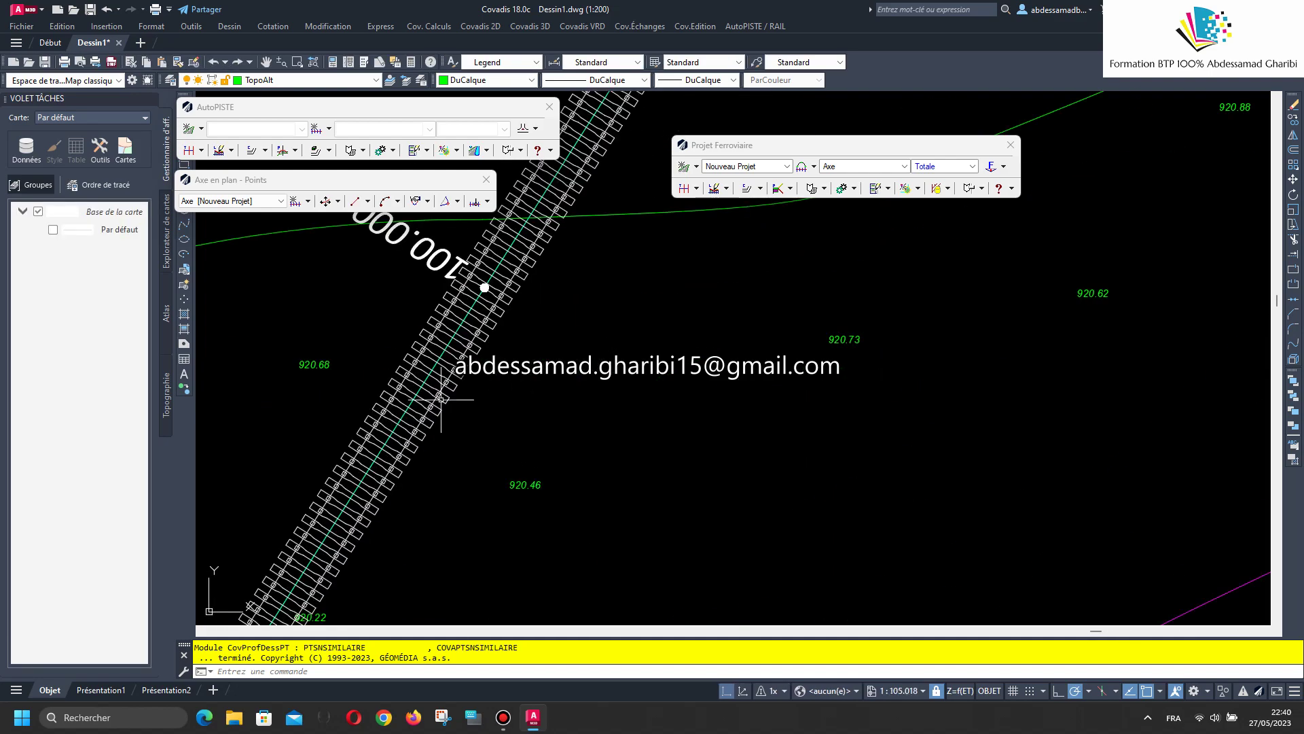
{"action": "scroll", "coordinate": [412, 388], "scroll_direction": "up", "scroll_amount": 4}
{"action": "scroll", "coordinate": [413, 389], "scroll_direction": "down", "scroll_amount": 5}
{"action": "scroll", "coordinate": [476, 400], "scroll_direction": "down", "scroll_amount": 3}
{"action": "scroll", "coordinate": [543, 408], "scroll_direction": "down", "scroll_amount": 2}
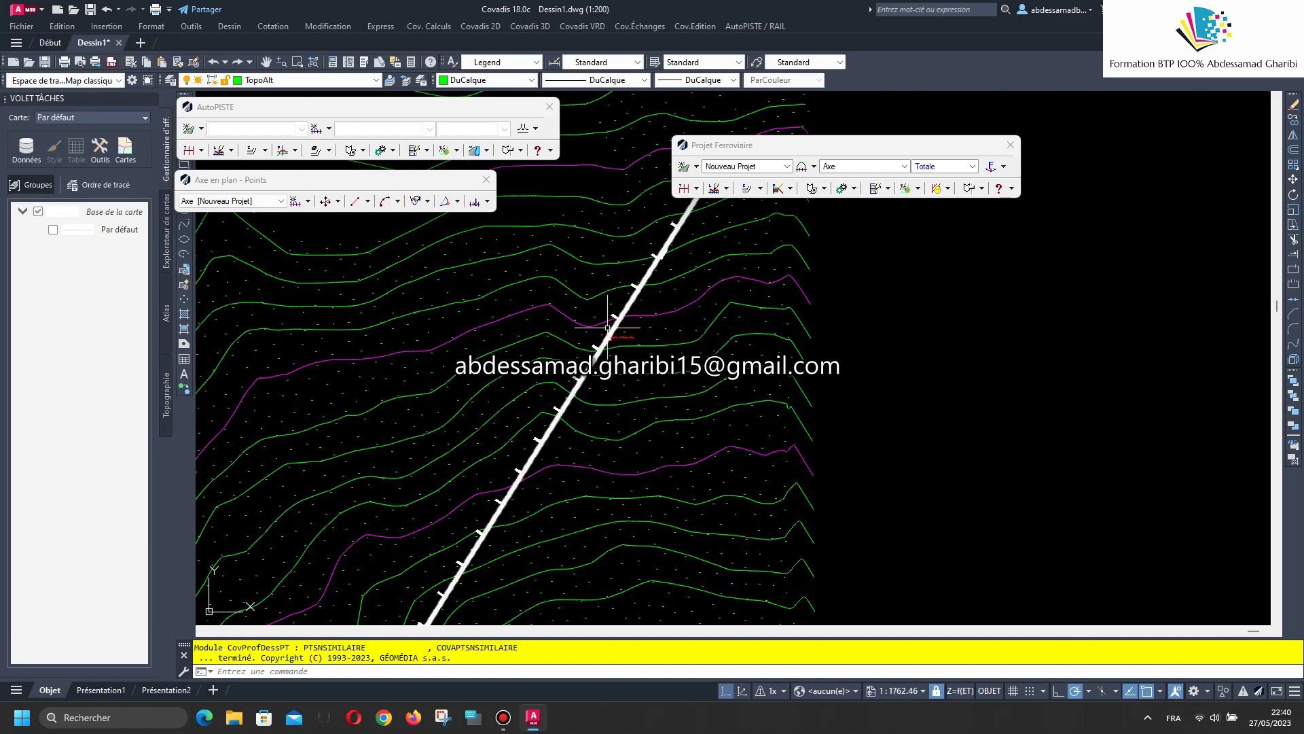
{"action": "scroll", "coordinate": [550, 408], "scroll_direction": "up", "scroll_amount": 4}
{"action": "scroll", "coordinate": [442, 577], "scroll_direction": "up", "scroll_amount": 3}
{"action": "scroll", "coordinate": [663, 292], "scroll_direction": "down", "scroll_amount": 5}
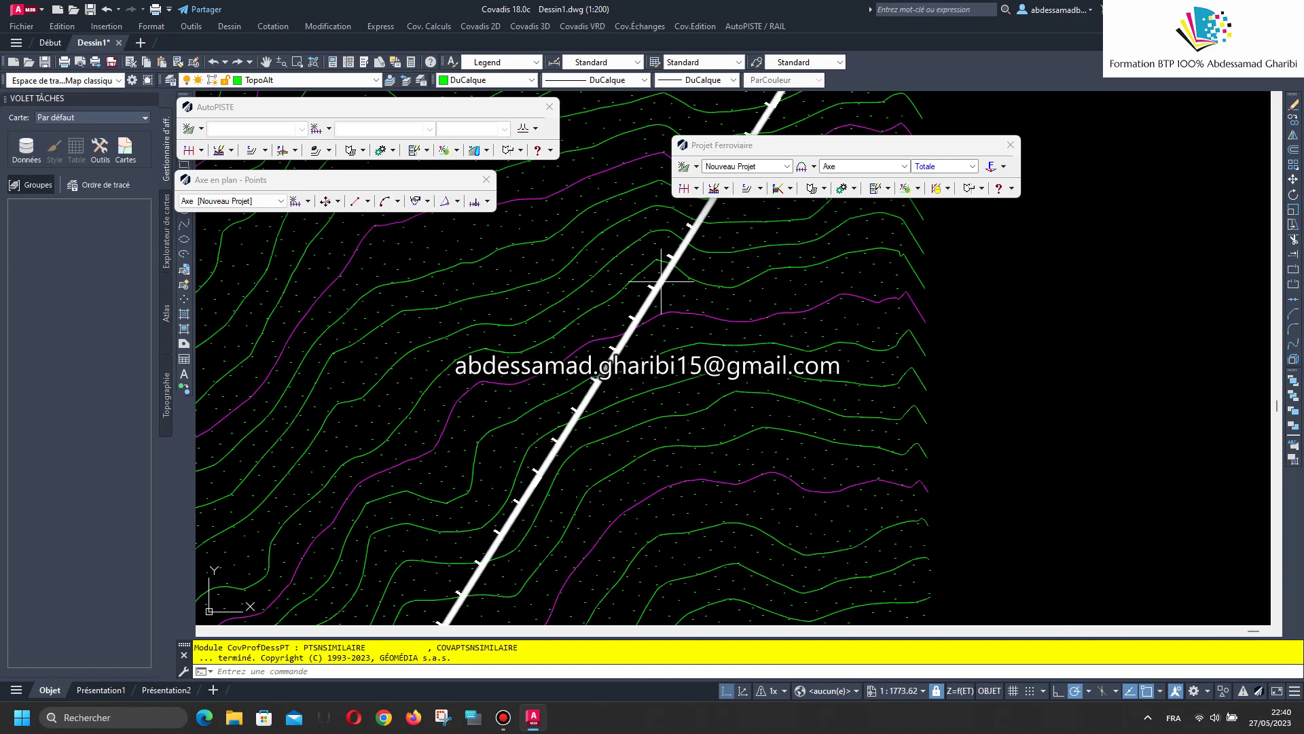
{"action": "scroll", "coordinate": [661, 280], "scroll_direction": "down", "scroll_amount": 3}
{"action": "scroll", "coordinate": [611, 366], "scroll_direction": "up", "scroll_amount": 4}
{"action": "scroll", "coordinate": [527, 503], "scroll_direction": "up", "scroll_amount": 6}
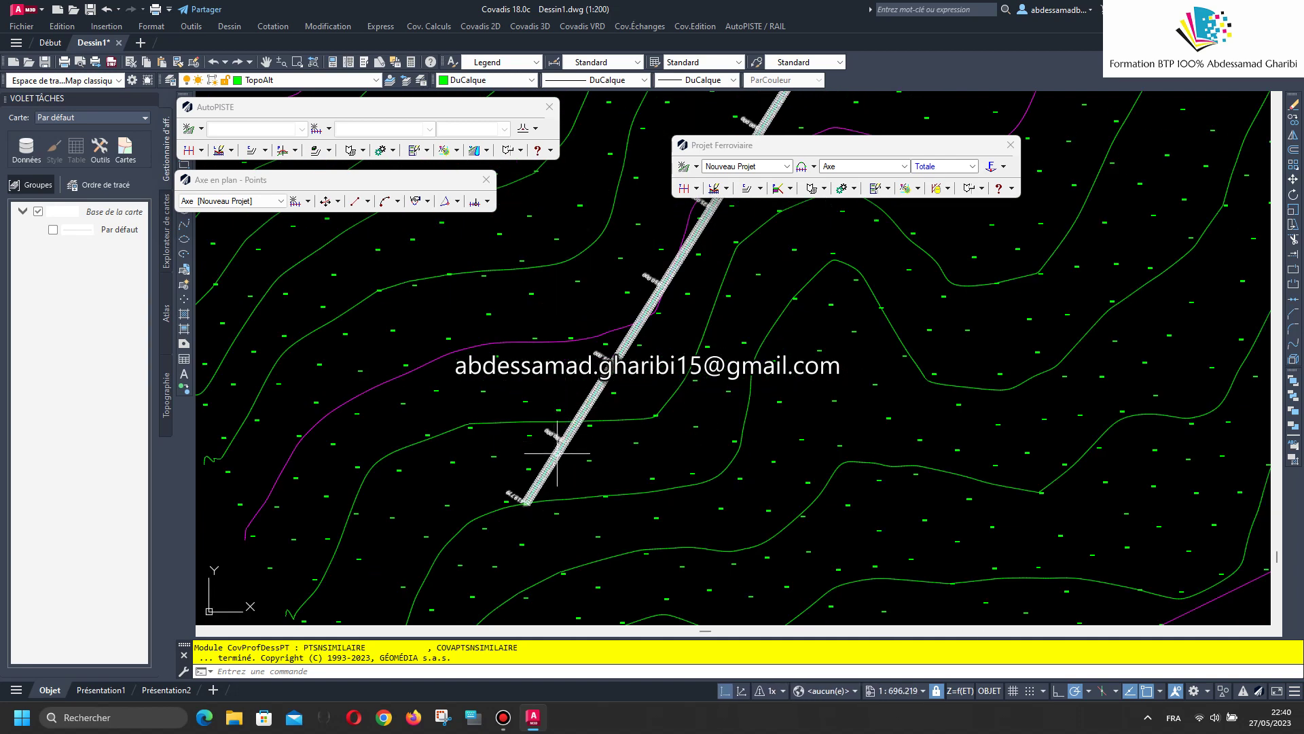
{"action": "scroll", "coordinate": [527, 503], "scroll_direction": "up", "scroll_amount": 6}
{"action": "scroll", "coordinate": [533, 475], "scroll_direction": "up", "scroll_amount": 6}
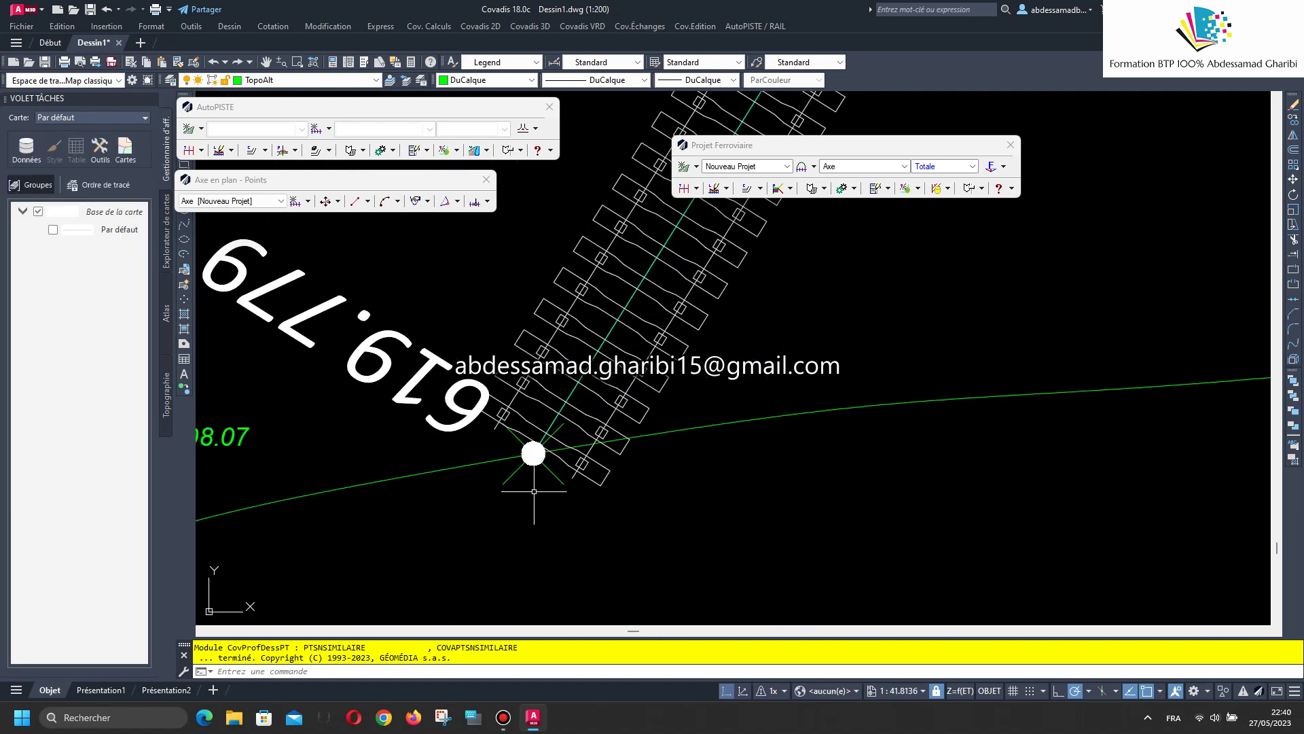
{"action": "scroll", "coordinate": [565, 413], "scroll_direction": "up", "scroll_amount": 4}
{"action": "scroll", "coordinate": [438, 475], "scroll_direction": "down", "scroll_amount": 1}
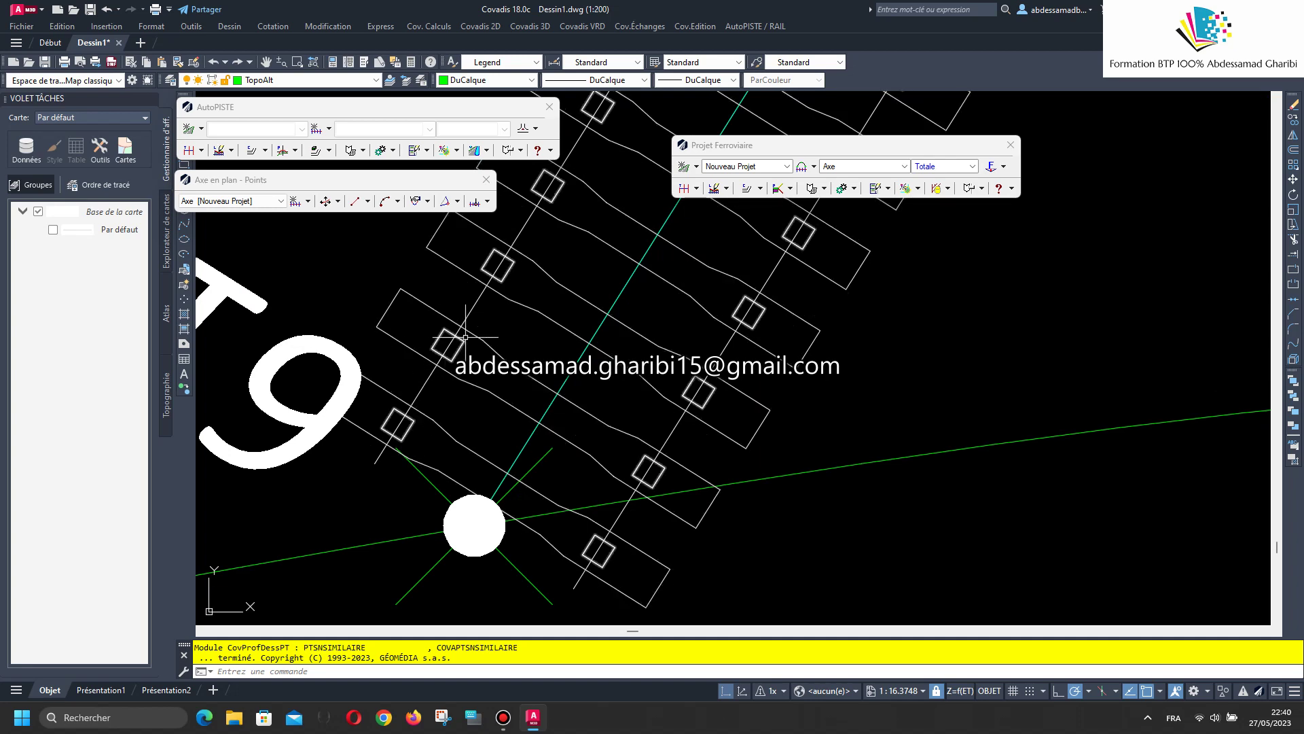
{"action": "scroll", "coordinate": [433, 524], "scroll_direction": "down", "scroll_amount": 3}
{"action": "scroll", "coordinate": [433, 523], "scroll_direction": "down", "scroll_amount": 3}
{"action": "scroll", "coordinate": [432, 524], "scroll_direction": "down", "scroll_amount": 2}
{"action": "scroll", "coordinate": [554, 312], "scroll_direction": "up", "scroll_amount": 2}
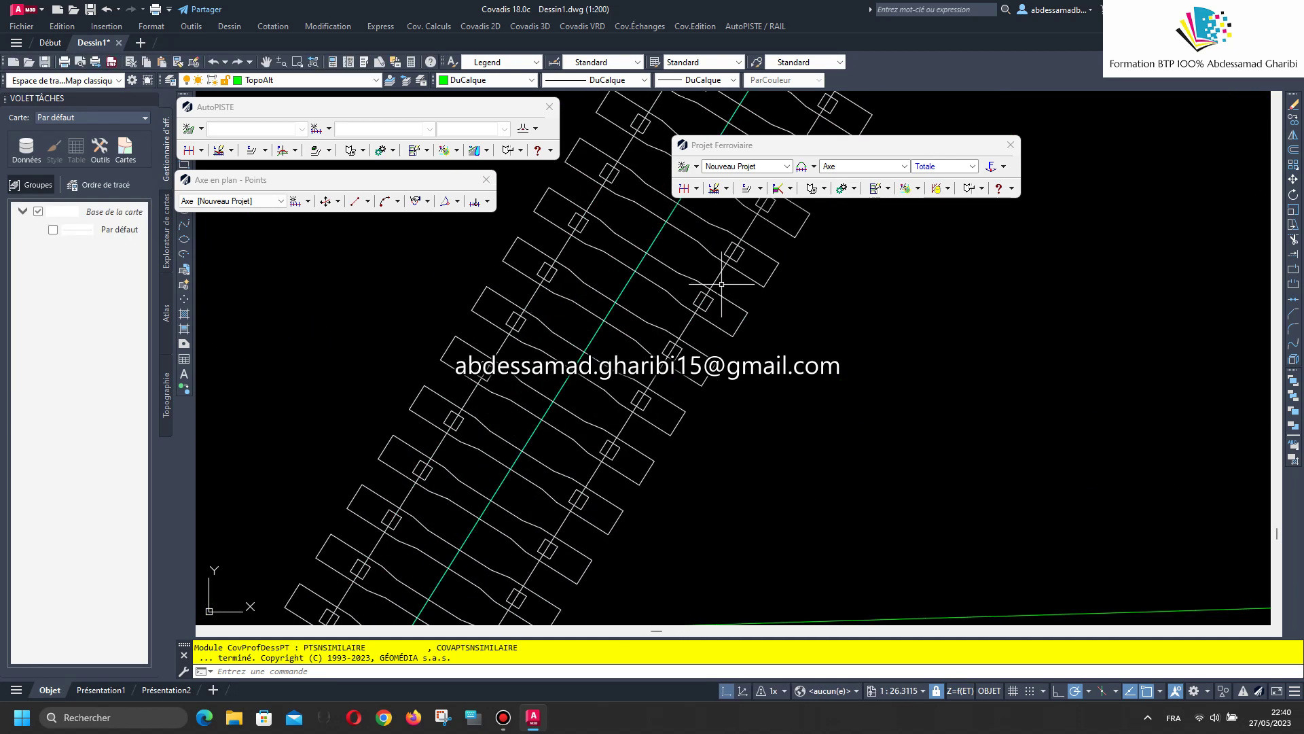
{"action": "scroll", "coordinate": [500, 404], "scroll_direction": "down", "scroll_amount": 4}
{"action": "scroll", "coordinate": [627, 224], "scroll_direction": "down", "scroll_amount": 3}
{"action": "scroll", "coordinate": [462, 328], "scroll_direction": "down", "scroll_amount": 2}
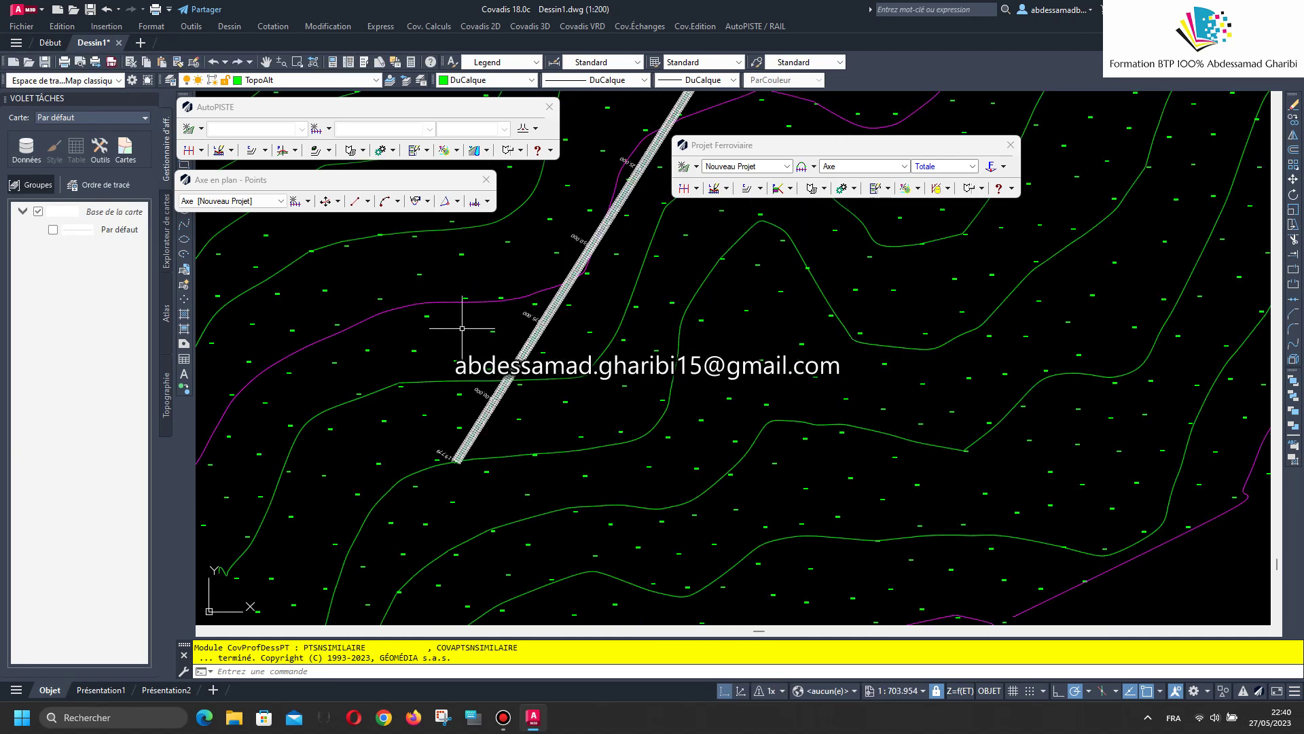
Create perpendicular stations at axis vertices, every 25 m, and at superelevation changes.
{"action": "left_click", "coordinate": [687, 188]}
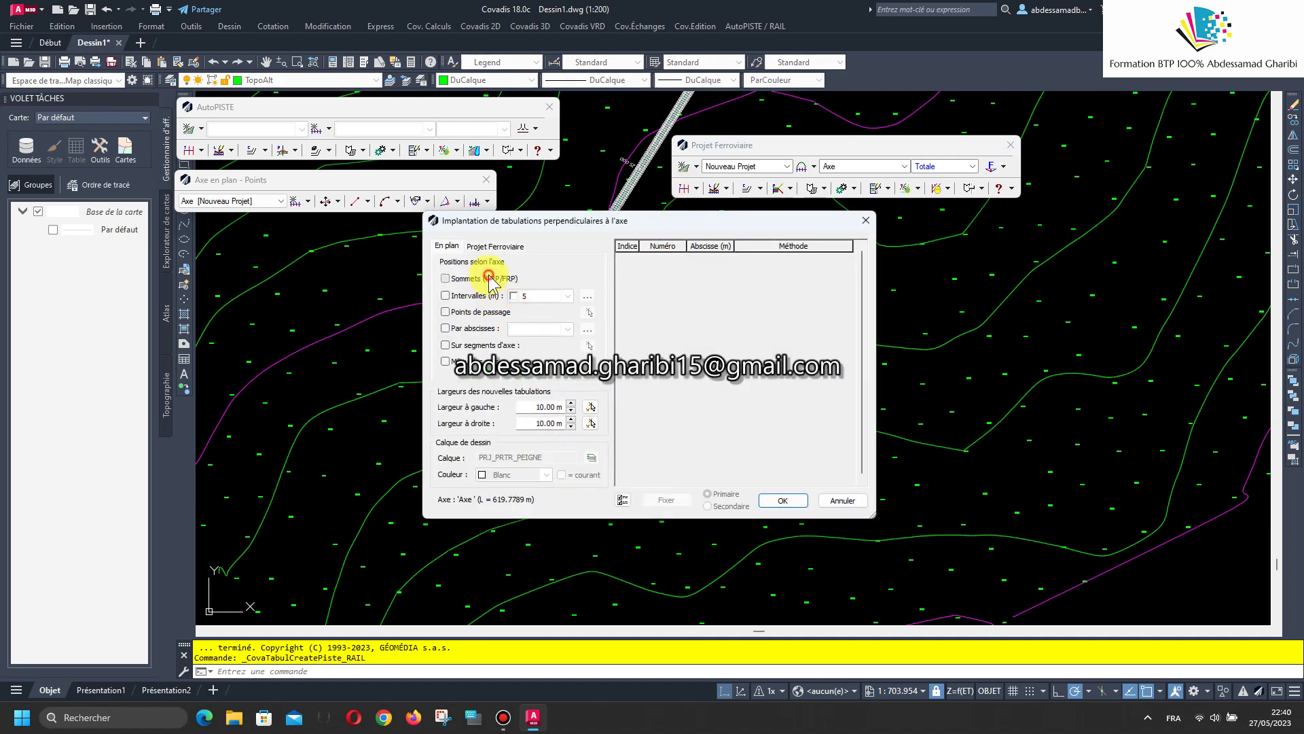
{"action": "left_click", "coordinate": [489, 279]}
{"action": "left_click", "coordinate": [537, 297]}
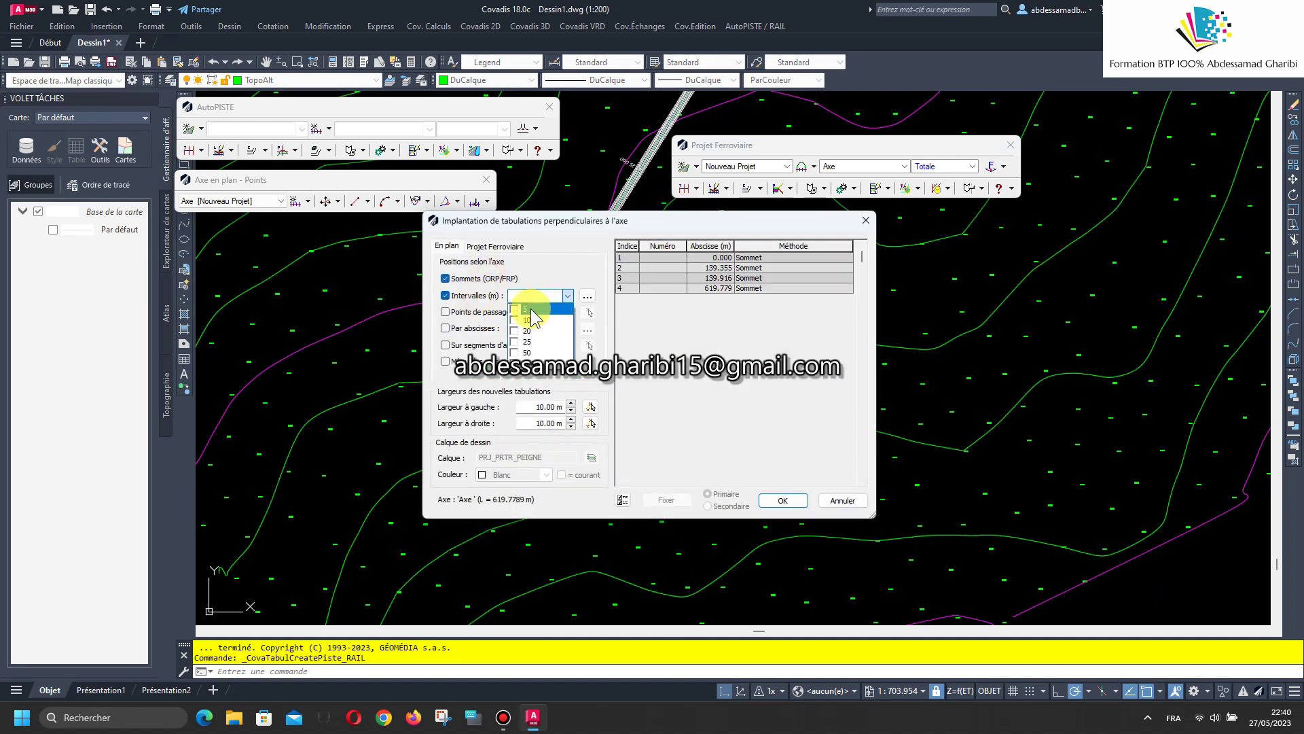
{"action": "left_click", "coordinate": [526, 342]}
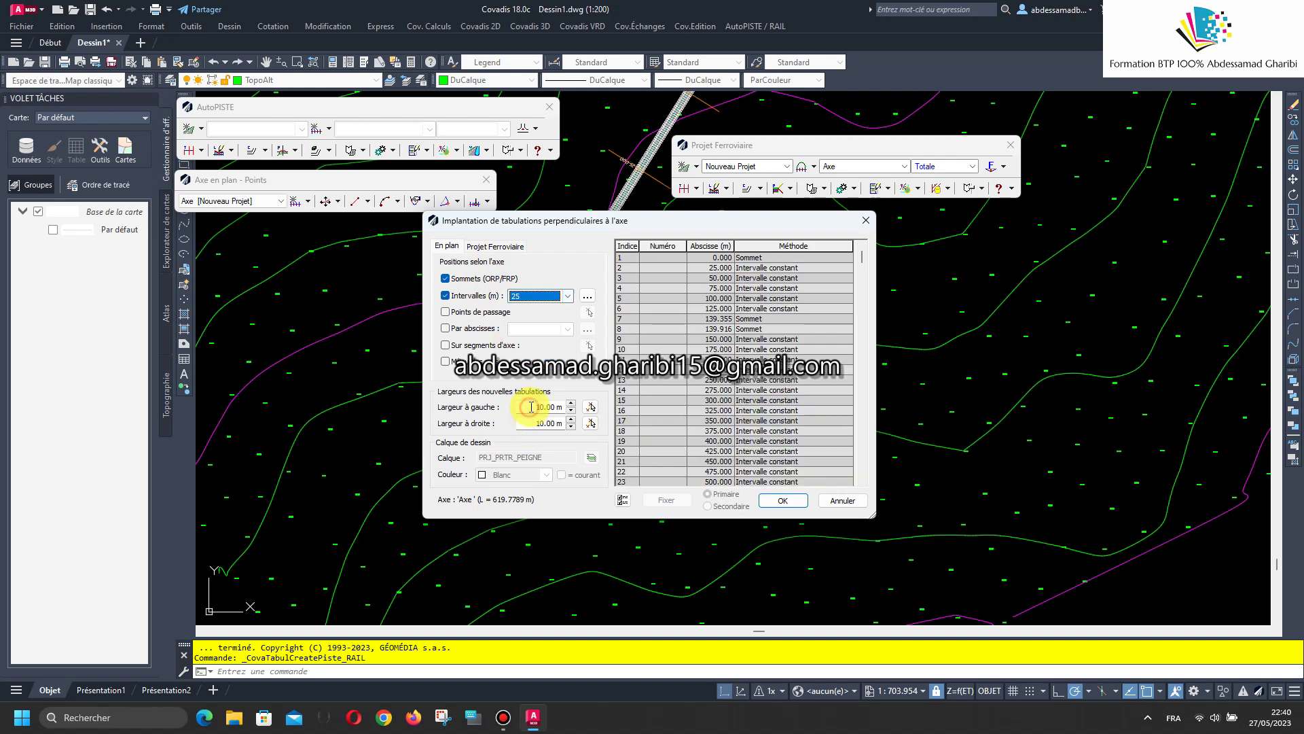
{"action": "left_click", "coordinate": [527, 406]}
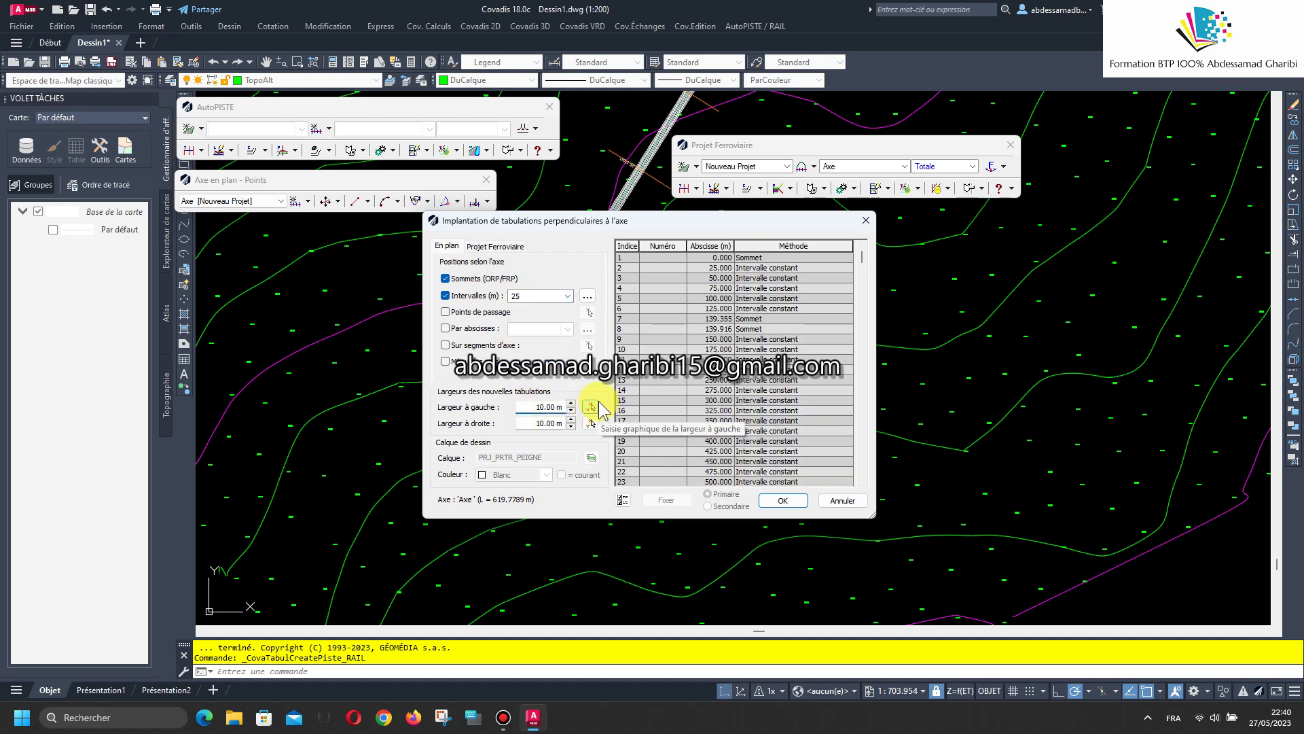
{"action": "left_click", "coordinate": [529, 426]}
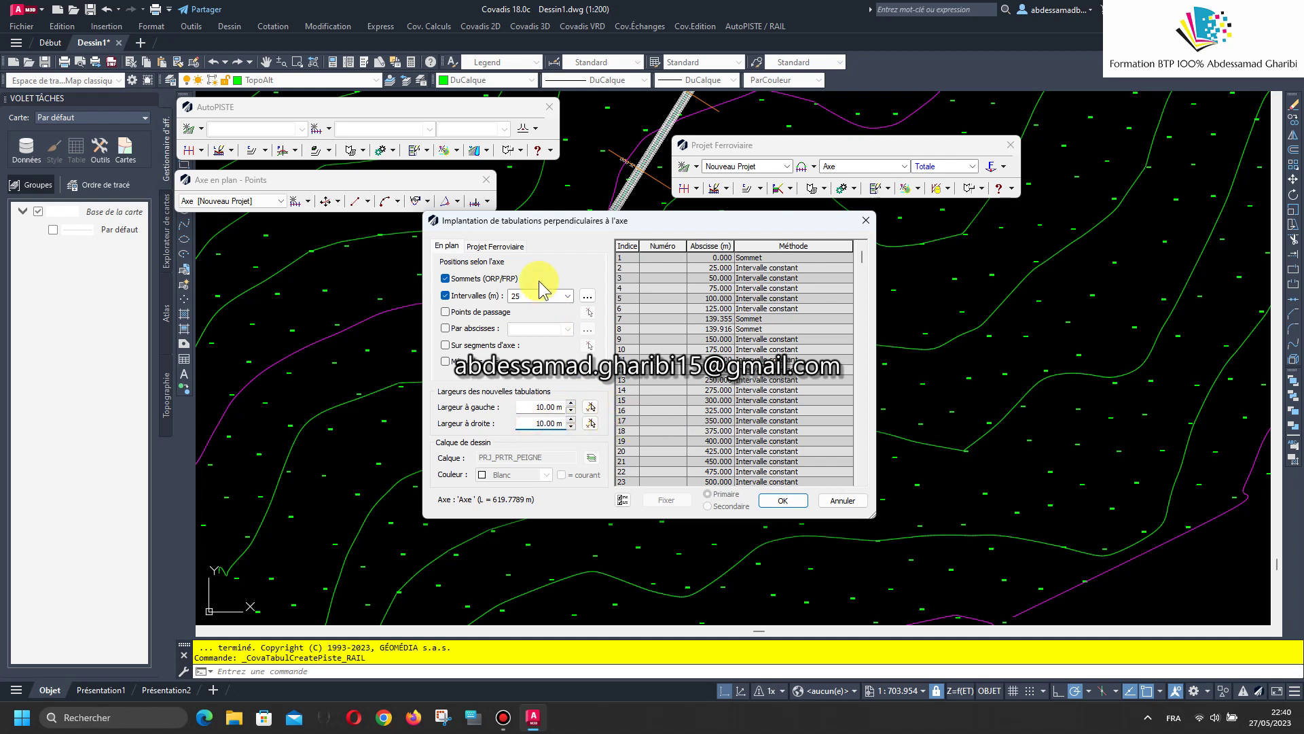
{"action": "left_click", "coordinate": [520, 247]}
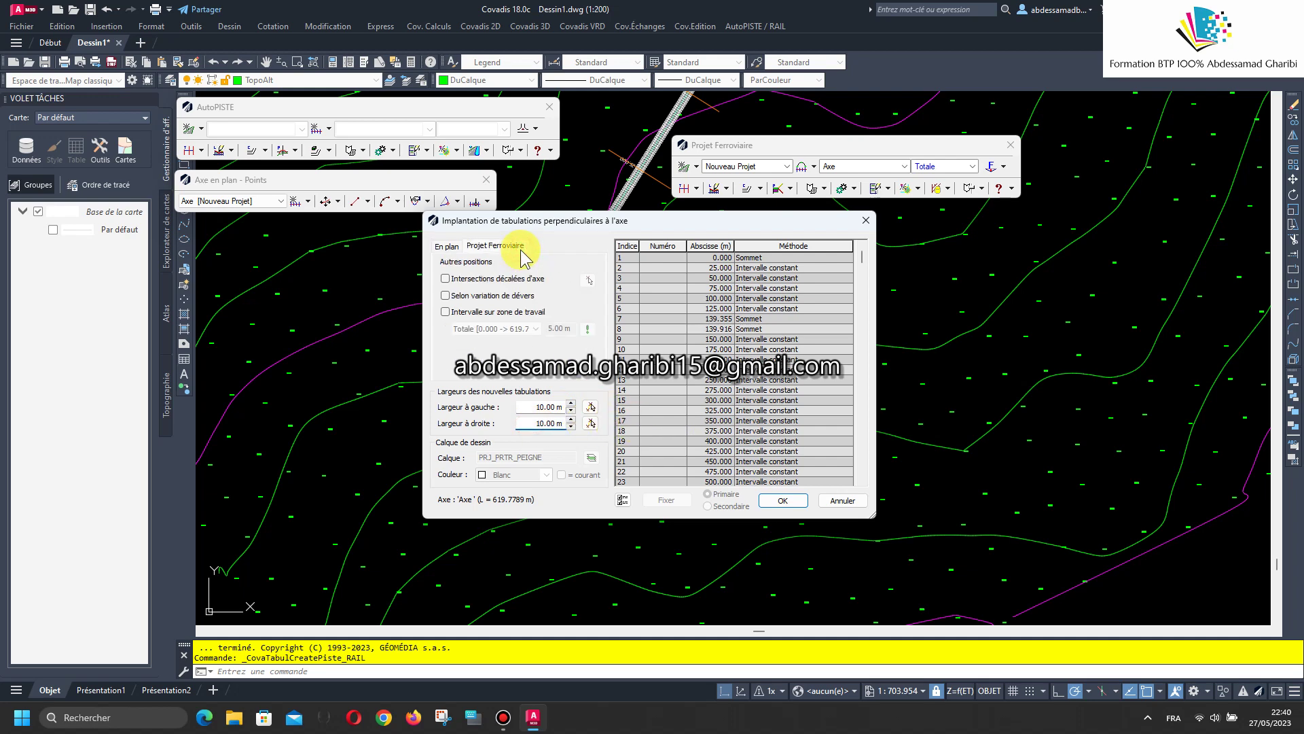
{"action": "left_click", "coordinate": [505, 302]}
{"action": "scroll", "coordinate": [720, 344], "scroll_direction": "down", "scroll_amount": 2}
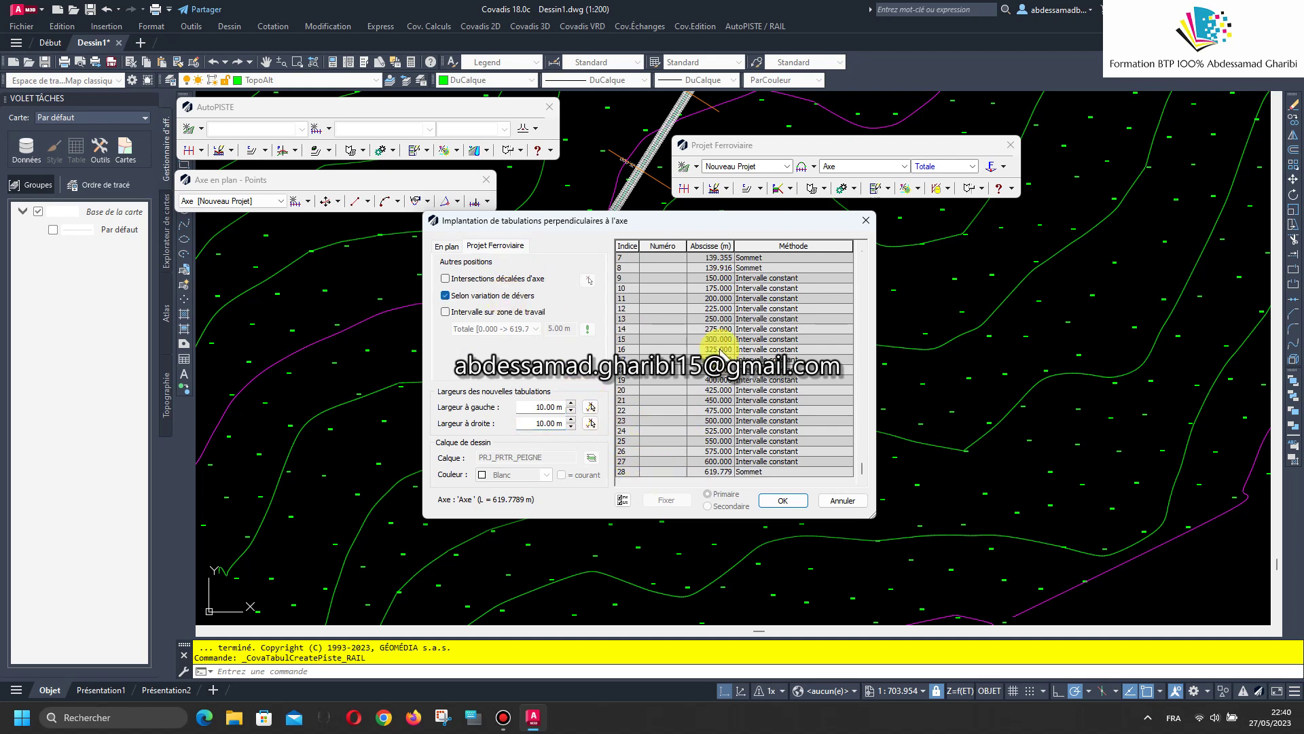
{"action": "left_click", "coordinate": [784, 501]}
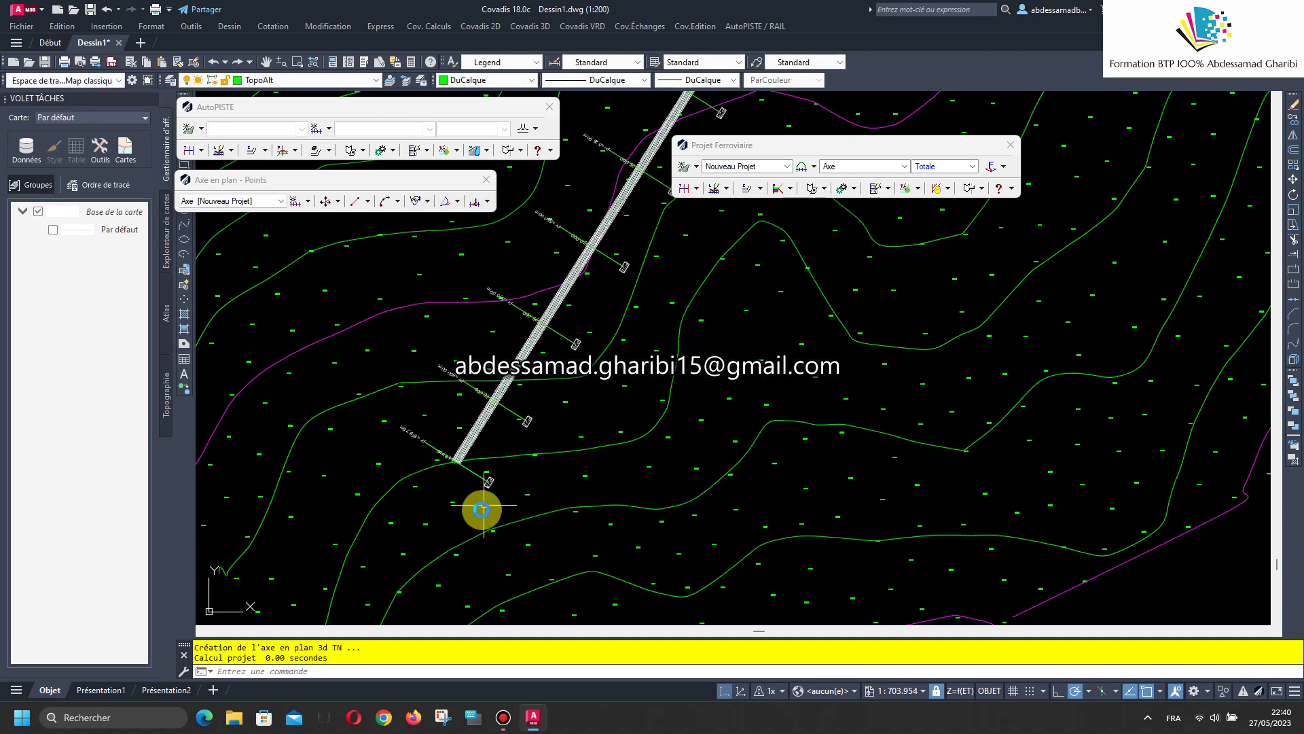
{"action": "scroll", "coordinate": [751, 233], "scroll_direction": "up", "scroll_amount": 6}
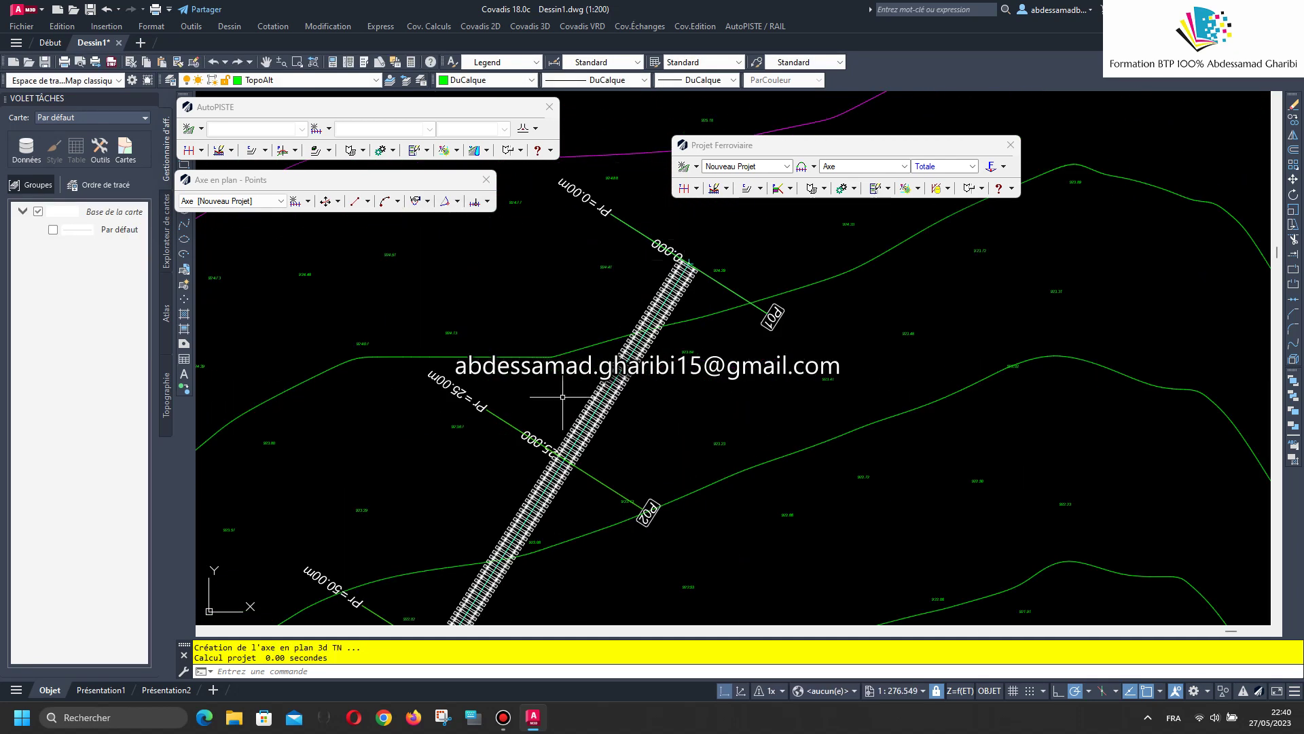
{"action": "scroll", "coordinate": [751, 233], "scroll_direction": "down", "scroll_amount": 4}
Dimension the plan axis with yellow chainage labels.
{"action": "left_click", "coordinate": [813, 166]}
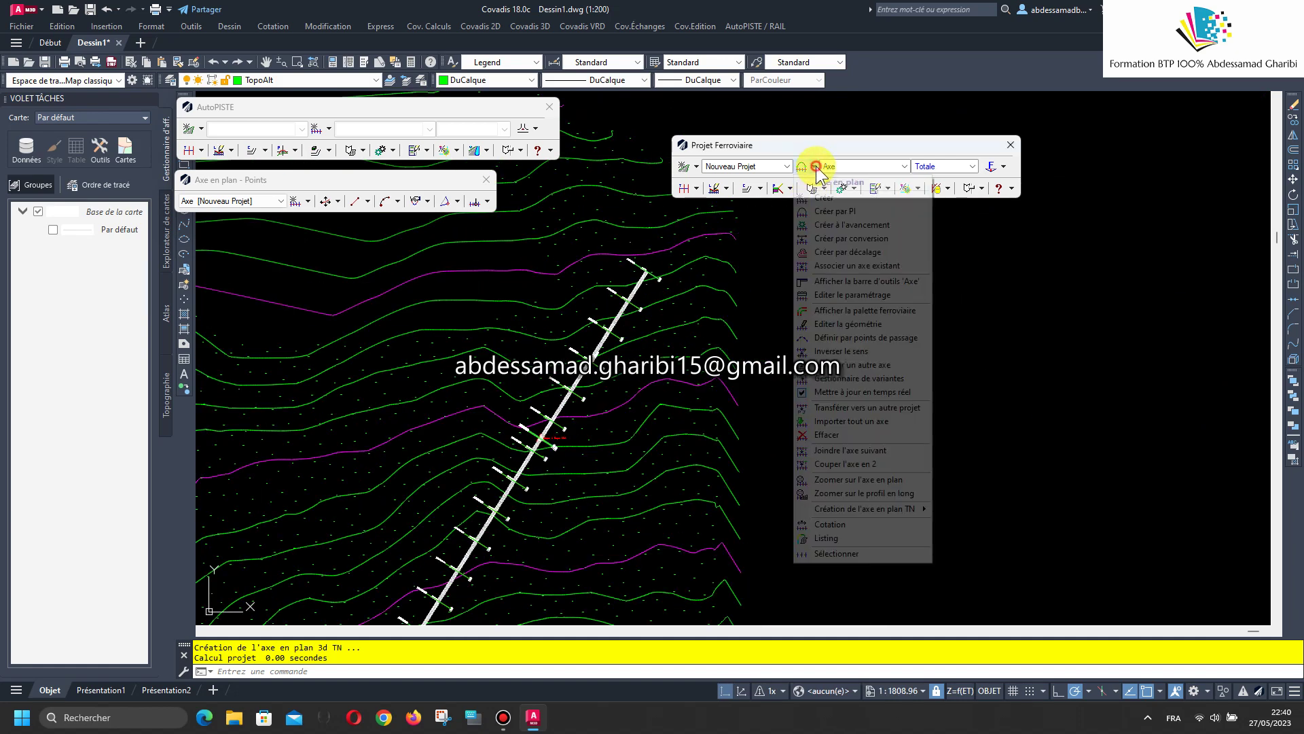
{"action": "left_click", "coordinate": [826, 523]}
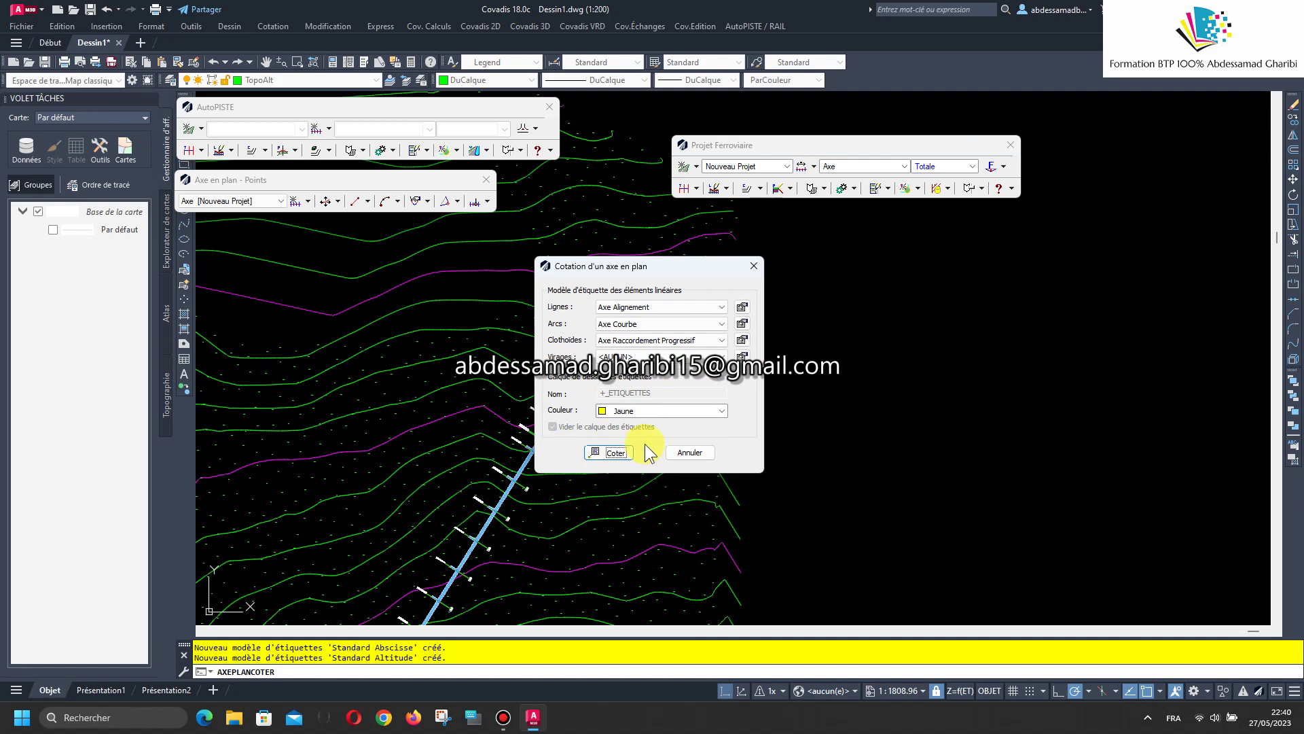
{"action": "left_click", "coordinate": [619, 452]}
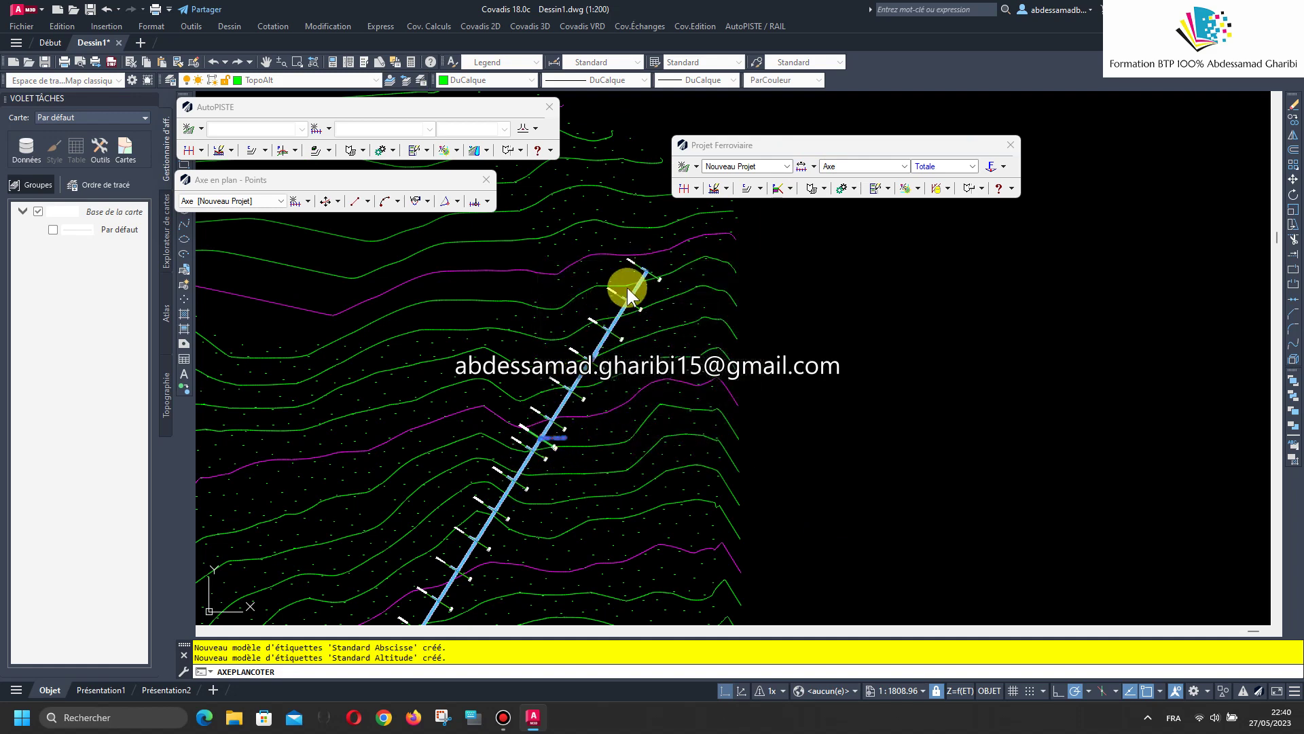
{"action": "scroll", "coordinate": [627, 279], "scroll_direction": "up", "scroll_amount": 8}
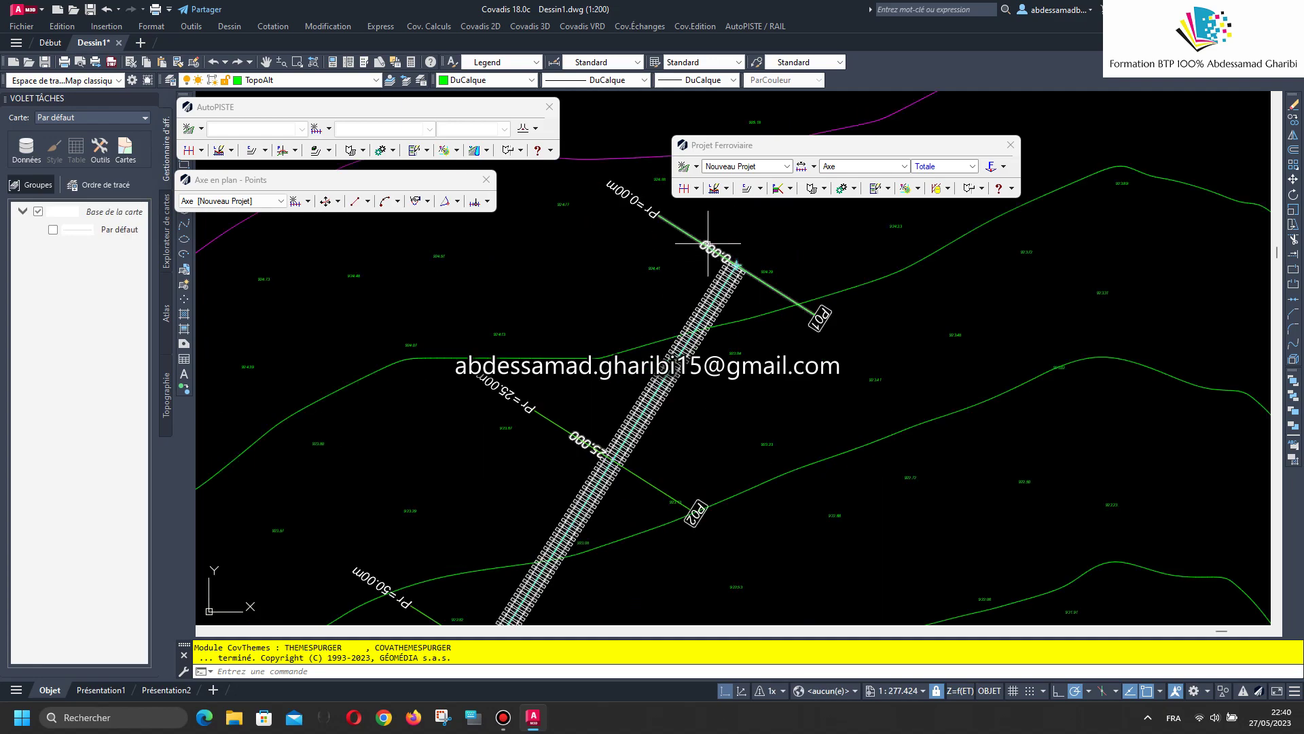
{"action": "scroll", "coordinate": [708, 243], "scroll_direction": "down", "scroll_amount": 5}
{"action": "scroll", "coordinate": [598, 354], "scroll_direction": "up", "scroll_amount": 3}
{"action": "scroll", "coordinate": [578, 332], "scroll_direction": "up", "scroll_amount": 3}
{"action": "scroll", "coordinate": [554, 312], "scroll_direction": "up", "scroll_amount": 2}
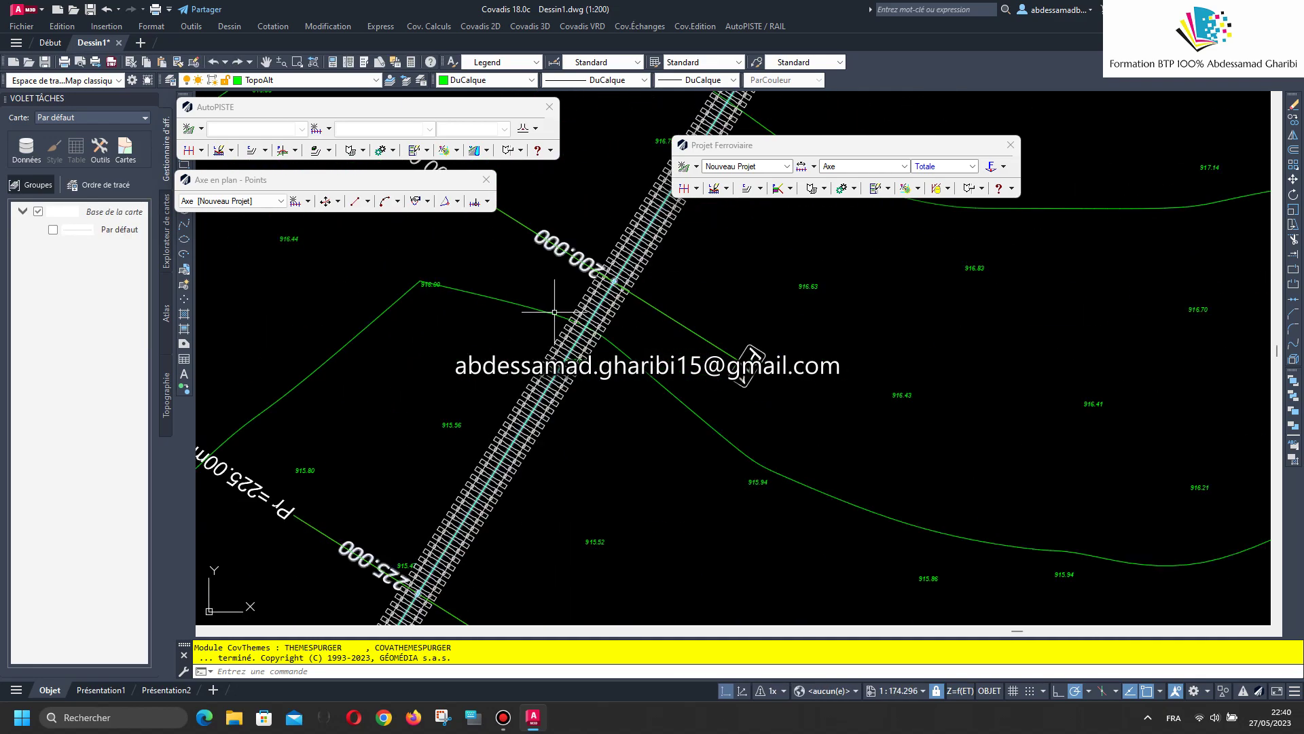
{"action": "scroll", "coordinate": [555, 311], "scroll_direction": "down", "scroll_amount": 3}
{"action": "scroll", "coordinate": [543, 421], "scroll_direction": "down", "scroll_amount": 2}
{"action": "scroll", "coordinate": [584, 435], "scroll_direction": "up", "scroll_amount": 3}
{"action": "scroll", "coordinate": [547, 389], "scroll_direction": "up", "scroll_amount": 3}
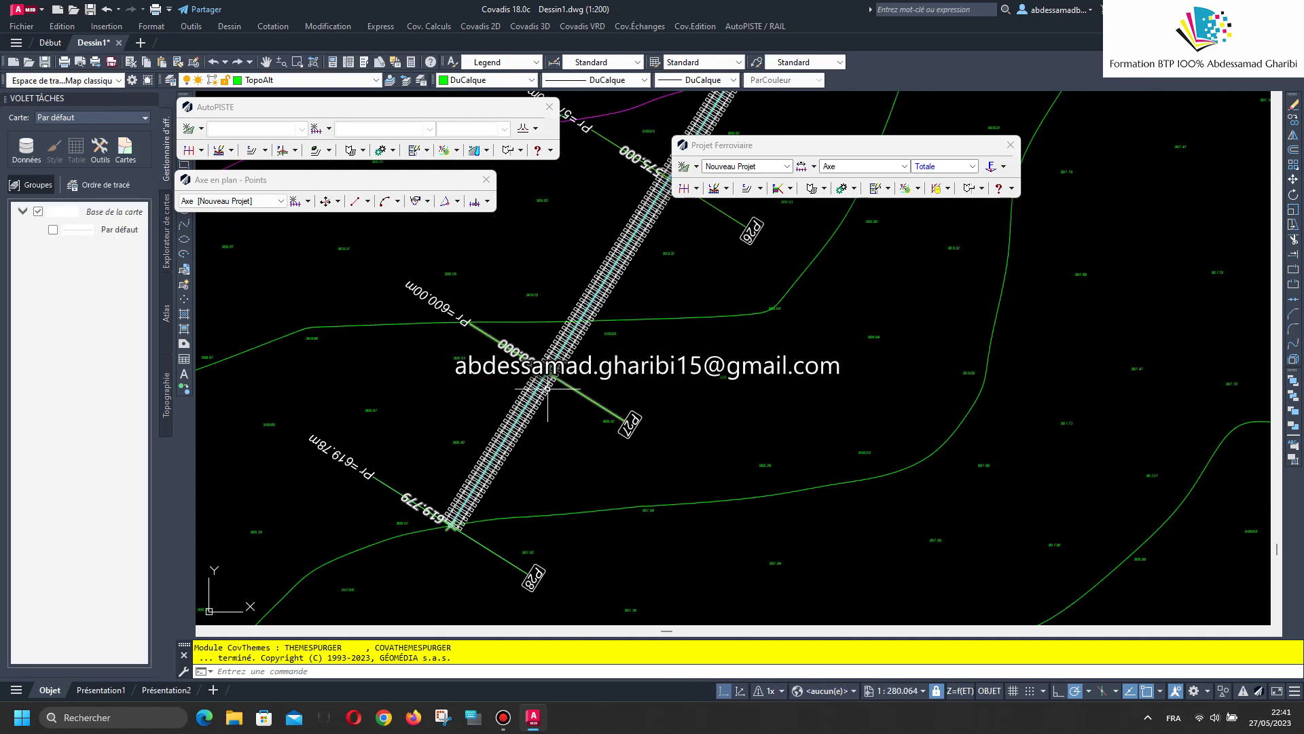
{"action": "scroll", "coordinate": [481, 498], "scroll_direction": "up", "scroll_amount": 2}
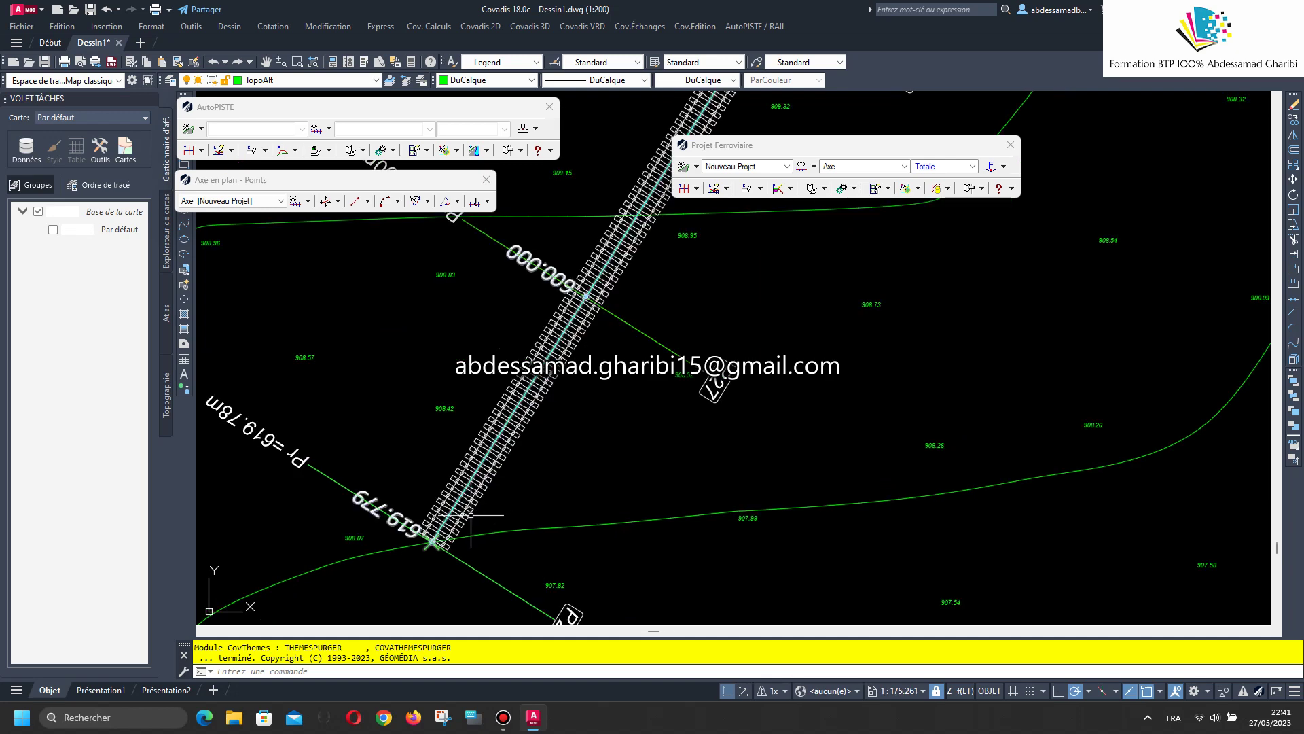
{"action": "scroll", "coordinate": [471, 514], "scroll_direction": "down", "scroll_amount": 4}
{"action": "scroll", "coordinate": [631, 380], "scroll_direction": "up", "scroll_amount": 3}
{"action": "scroll", "coordinate": [637, 383], "scroll_direction": "down", "scroll_amount": 2}
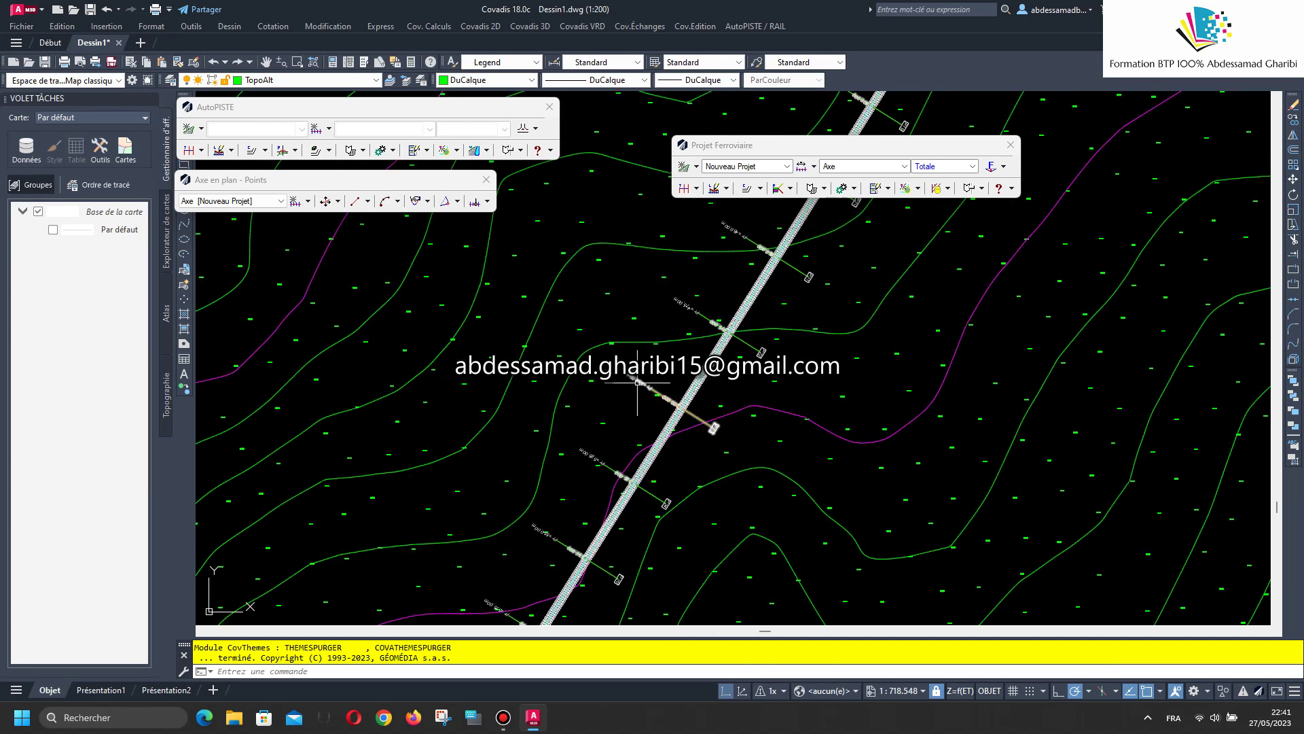
{"action": "right_click", "coordinate": [625, 212]}
Rerun AXEPLANCOTER and relabel the axis chainages in Cyan instead of Jaune.
{"action": "left_click", "coordinate": [649, 221]}
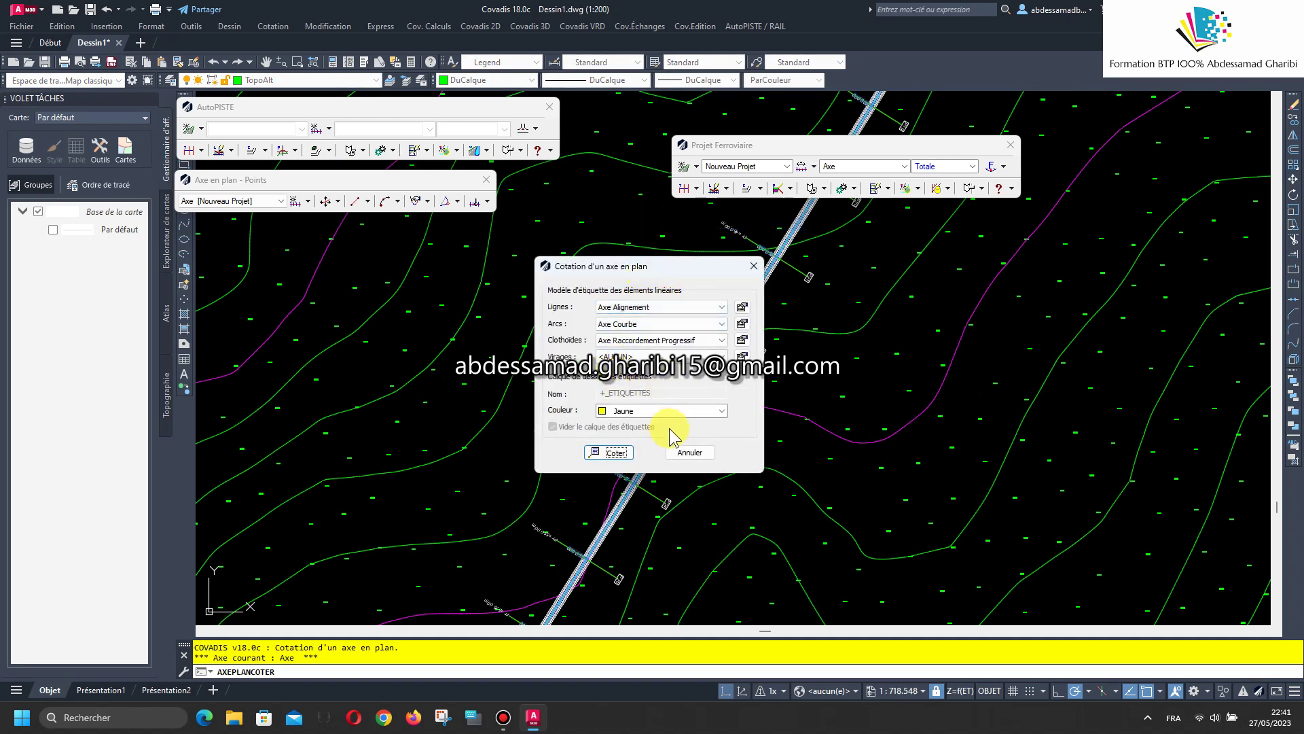
{"action": "left_click", "coordinate": [690, 411]}
{"action": "left_click", "coordinate": [671, 453]}
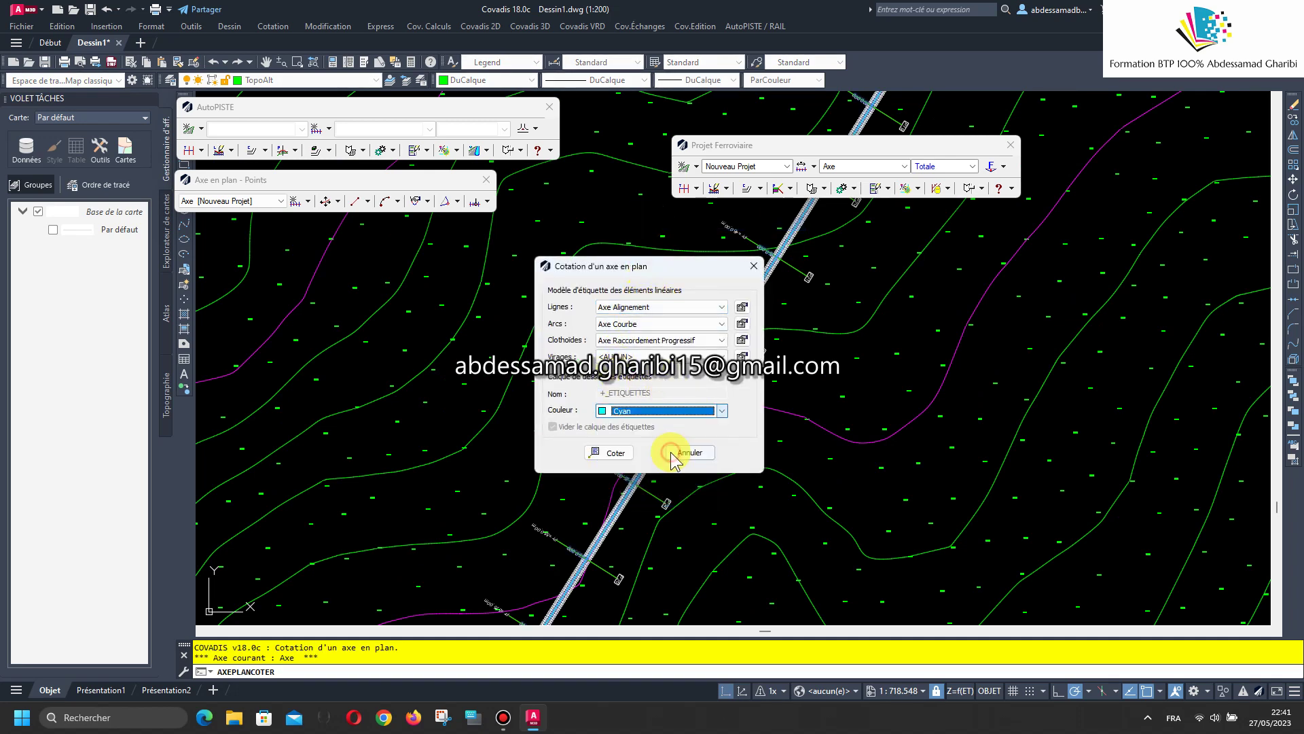
{"action": "left_click", "coordinate": [616, 455]}
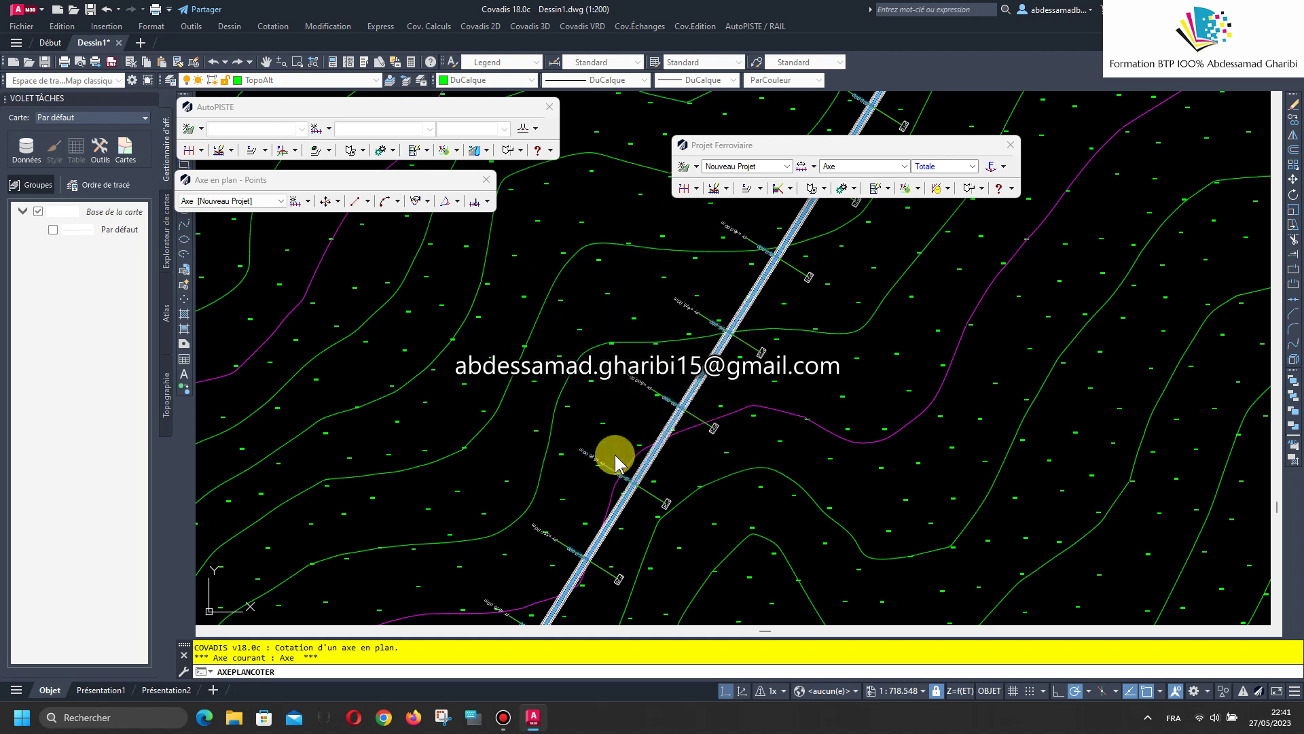
{"action": "left_click", "coordinate": [616, 456]}
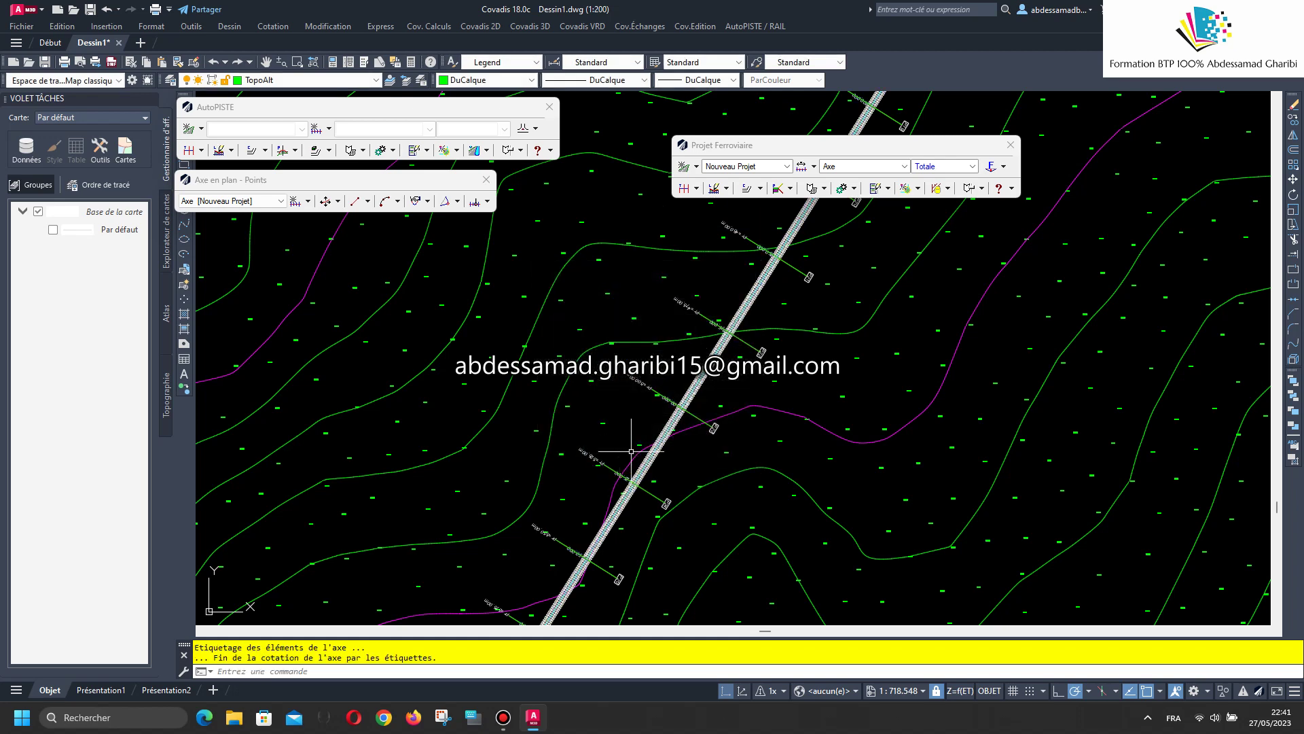
{"action": "scroll", "coordinate": [699, 396], "scroll_direction": "up", "scroll_amount": 2}
{"action": "scroll", "coordinate": [812, 418], "scroll_direction": "up", "scroll_amount": 3}
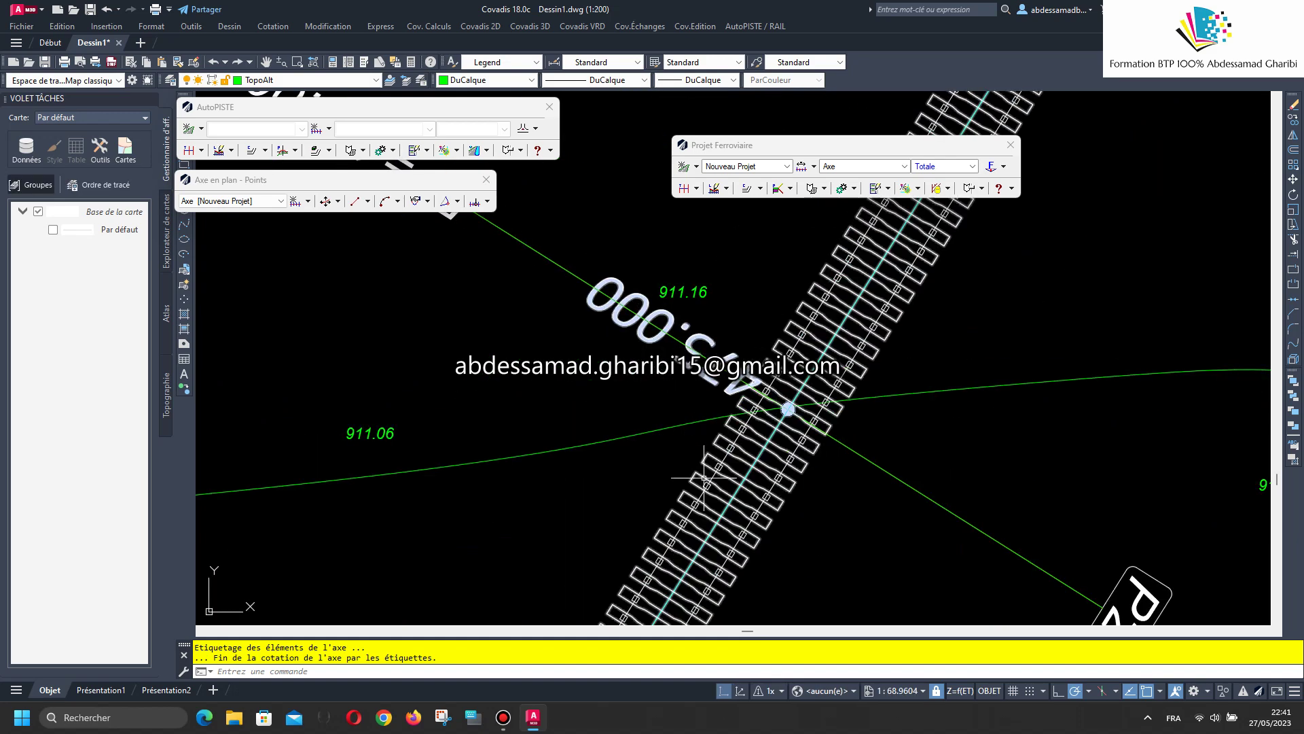
{"action": "scroll", "coordinate": [502, 506], "scroll_direction": "down", "scroll_amount": 5}
{"action": "scroll", "coordinate": [502, 506], "scroll_direction": "down", "scroll_amount": 3}
{"action": "scroll", "coordinate": [541, 471], "scroll_direction": "down", "scroll_amount": 2}
{"action": "scroll", "coordinate": [582, 408], "scroll_direction": "up", "scroll_amount": 3}
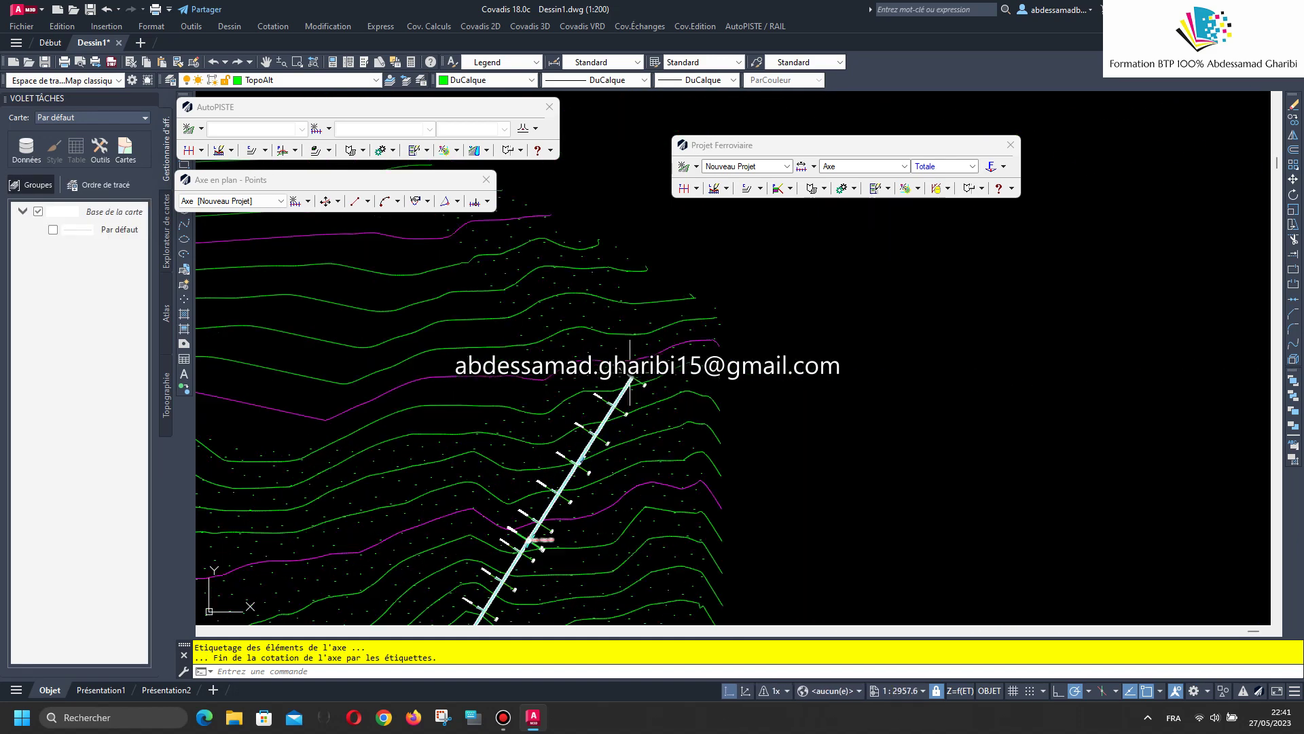
{"action": "scroll", "coordinate": [588, 359], "scroll_direction": "up", "scroll_amount": 2}
{"action": "scroll", "coordinate": [532, 561], "scroll_direction": "down", "scroll_amount": 4}
{"action": "scroll", "coordinate": [516, 517], "scroll_direction": "up", "scroll_amount": 6}
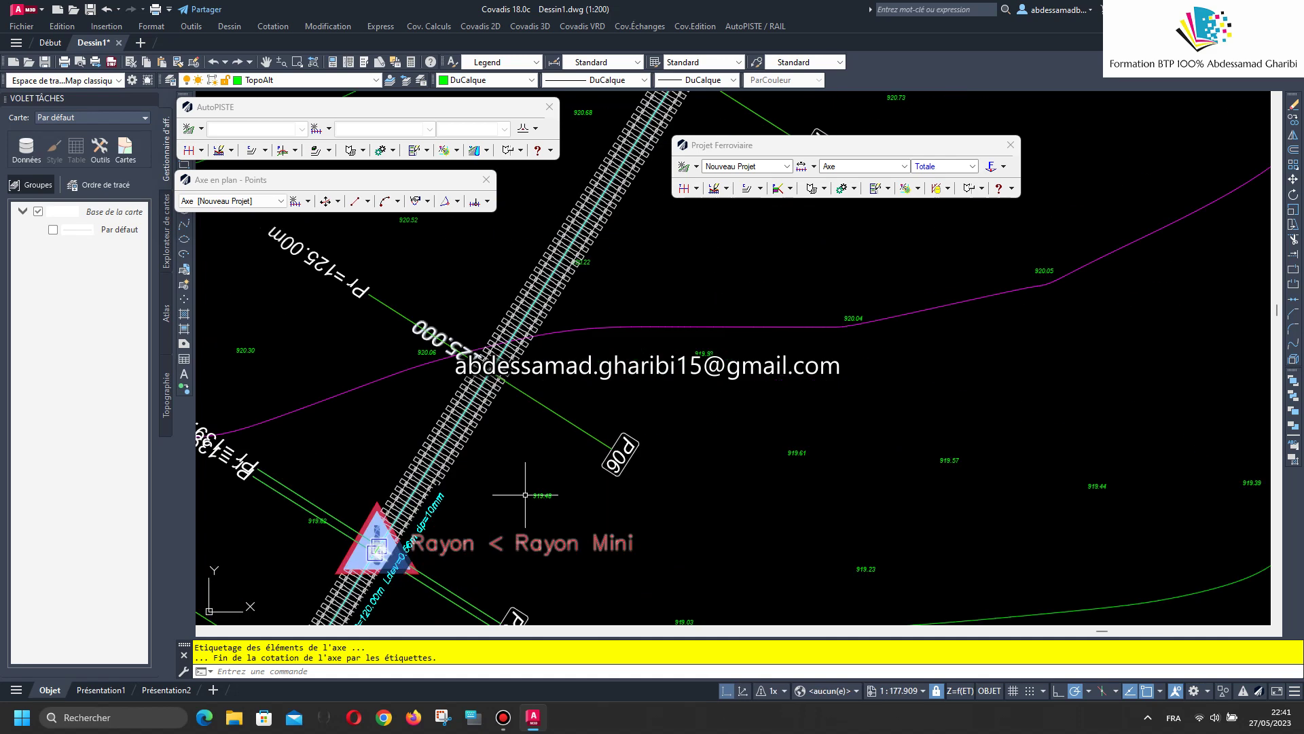
{"action": "scroll", "coordinate": [458, 557], "scroll_direction": "down", "scroll_amount": 5}
{"action": "scroll", "coordinate": [522, 449], "scroll_direction": "up", "scroll_amount": 7}
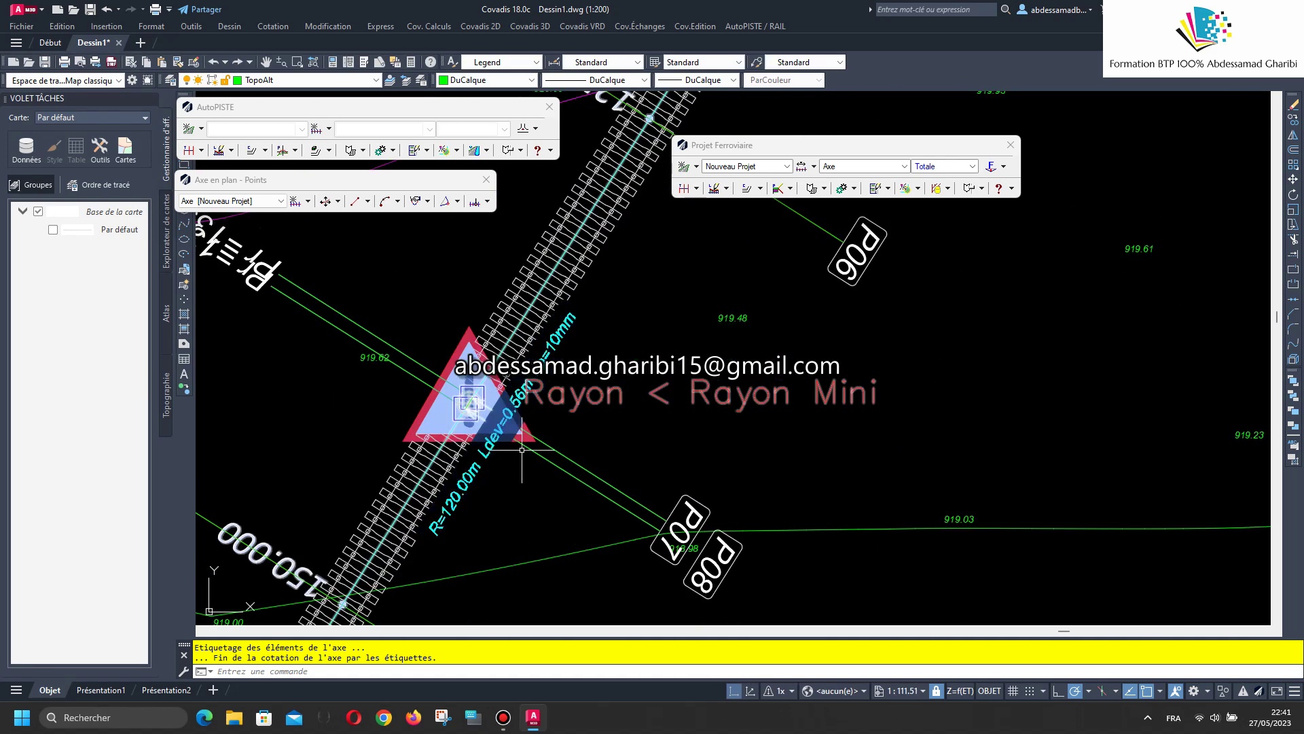
{"action": "scroll", "coordinate": [626, 403], "scroll_direction": "down", "scroll_amount": 3}
{"action": "scroll", "coordinate": [627, 403], "scroll_direction": "down", "scroll_amount": 2}
{"action": "scroll", "coordinate": [626, 403], "scroll_direction": "down", "scroll_amount": 3}
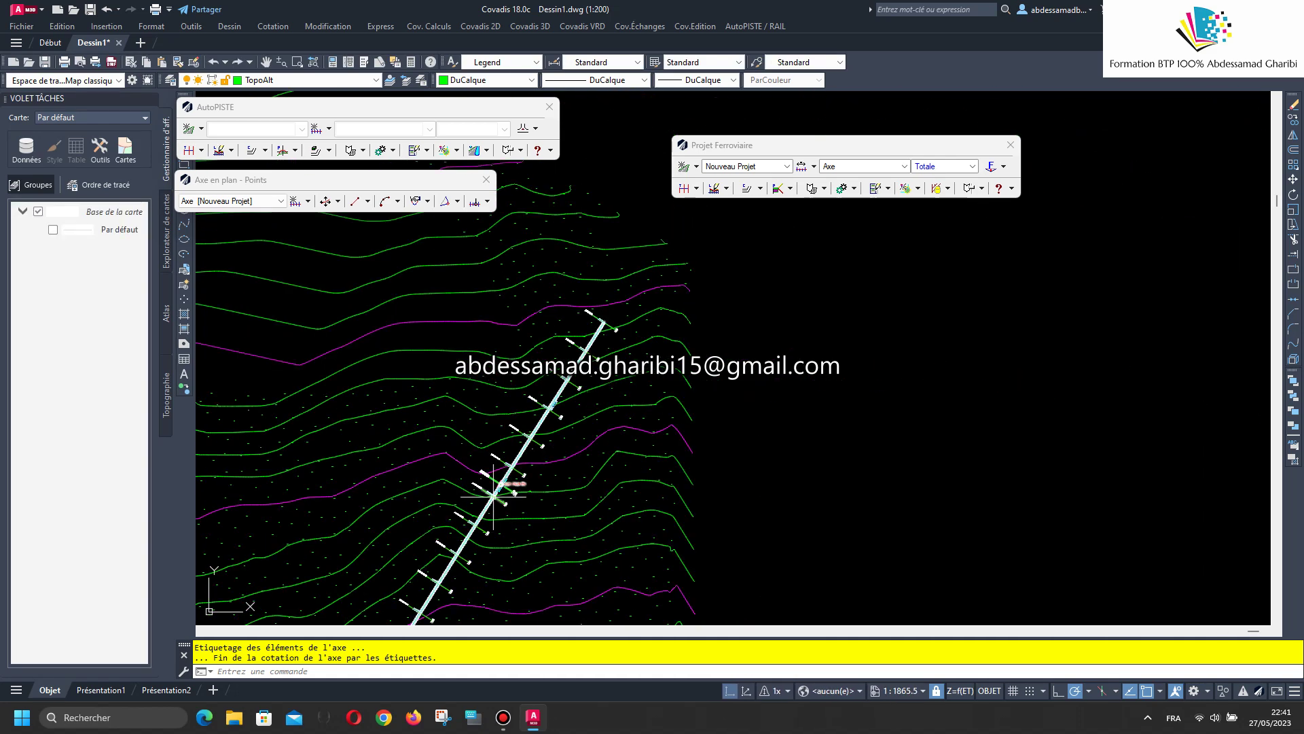
{"action": "scroll", "coordinate": [627, 404], "scroll_direction": "down", "scroll_amount": 2}
{"action": "scroll", "coordinate": [583, 448], "scroll_direction": "down", "scroll_amount": 8}
{"action": "scroll", "coordinate": [605, 305], "scroll_direction": "down", "scroll_amount": 2}
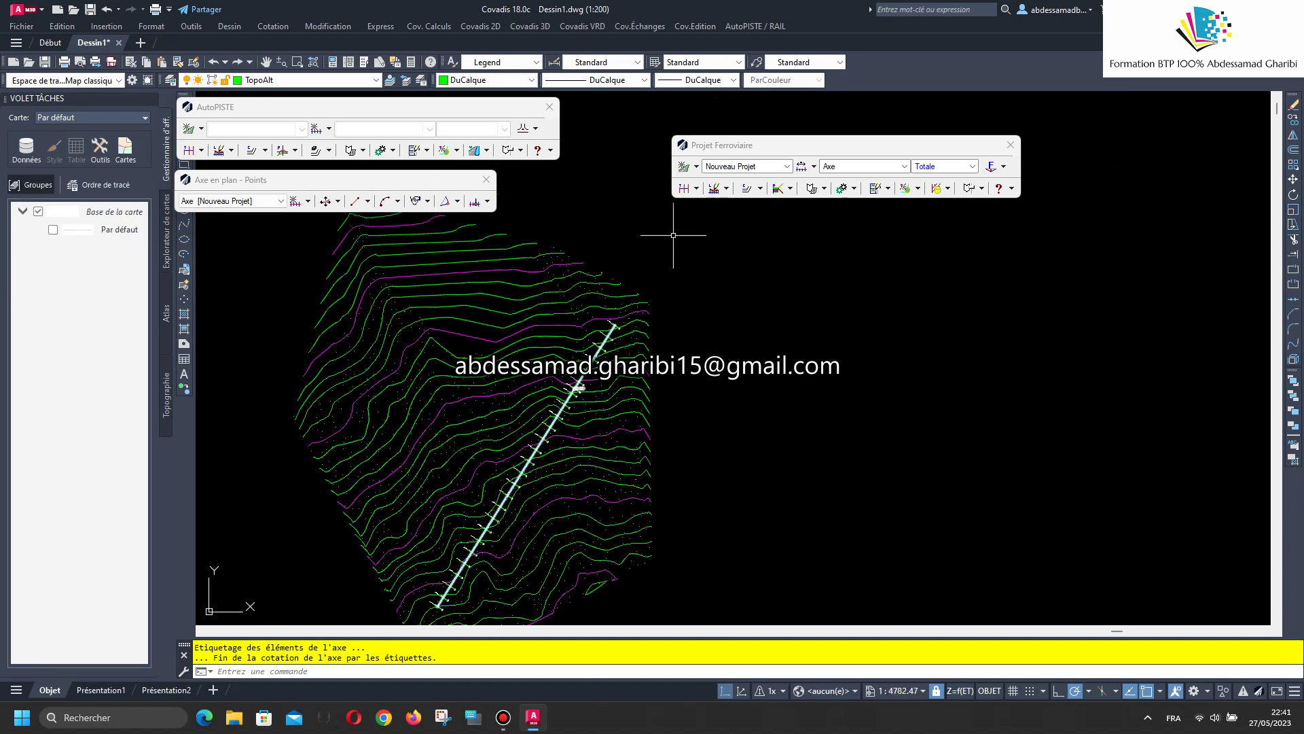
Set up the TN long profile with both existing rails, horizontal and vertical grids, and secondary lines.
{"action": "left_click", "coordinate": [707, 193]}
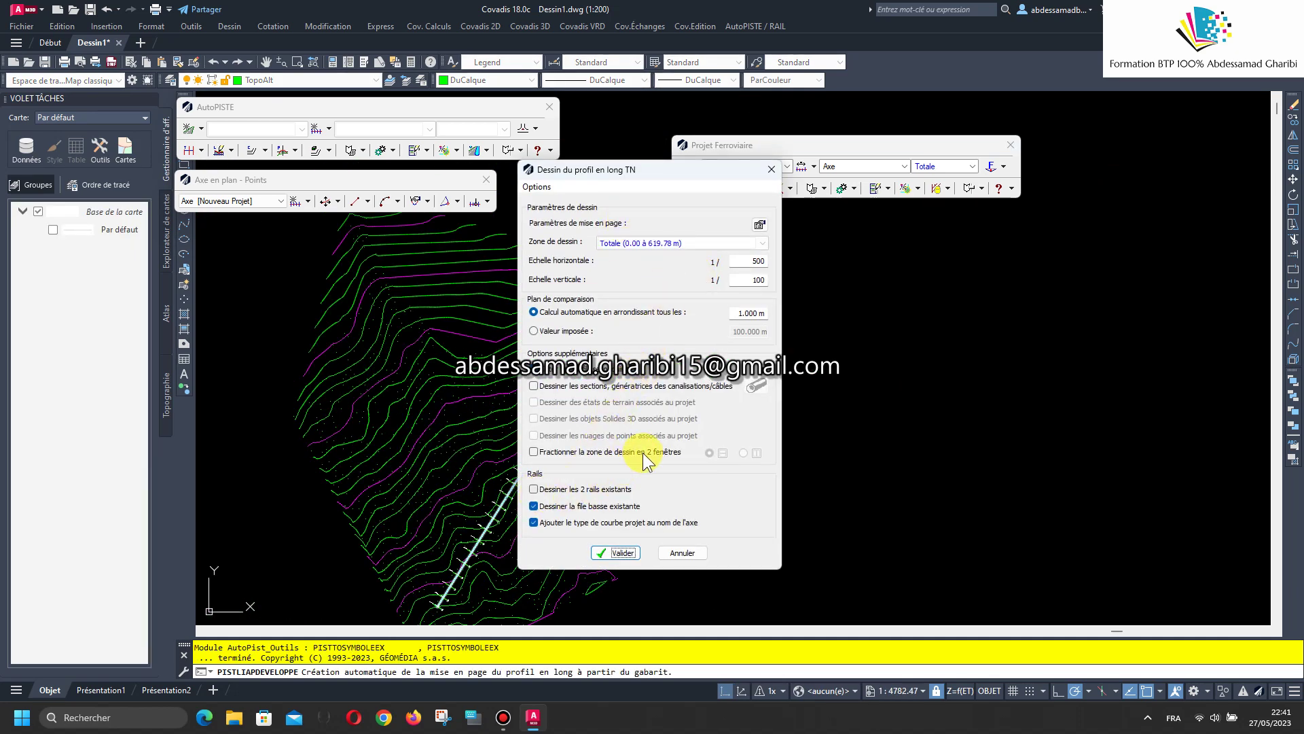
{"action": "left_click", "coordinate": [601, 490]}
{"action": "left_click", "coordinate": [760, 225]}
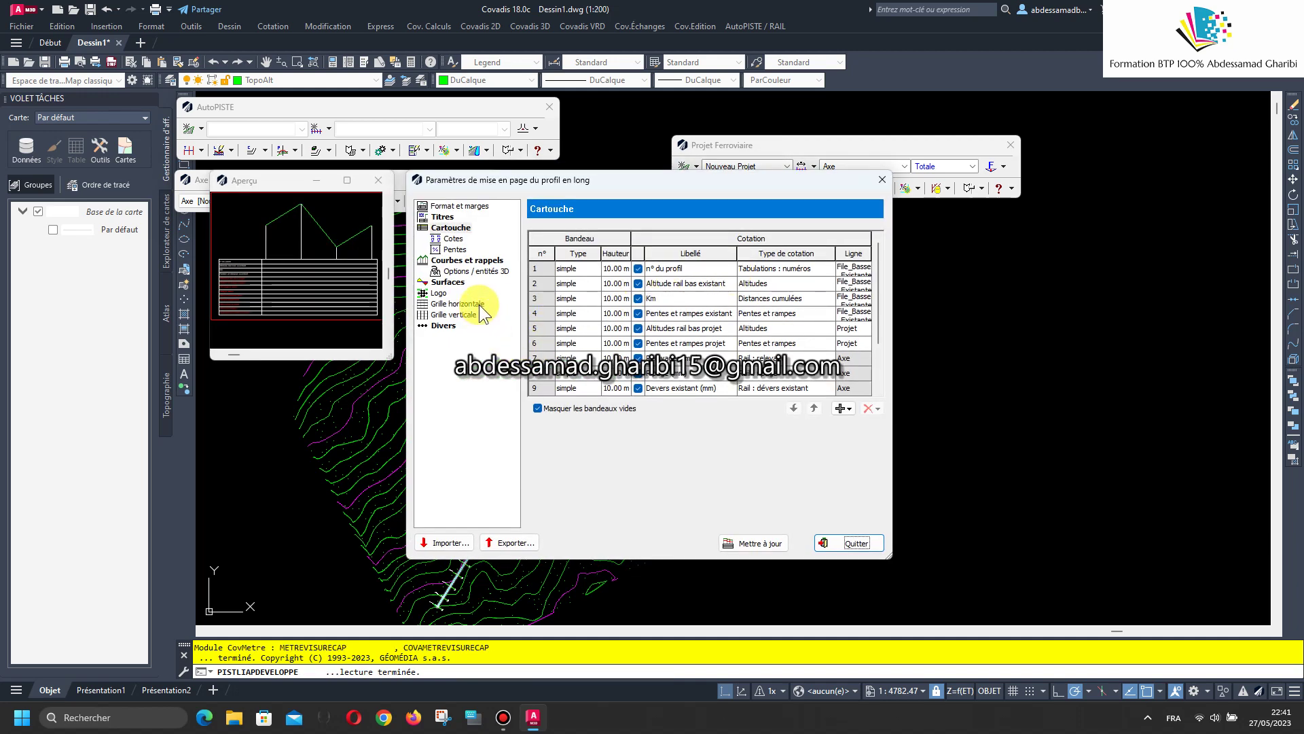
{"action": "left_click", "coordinate": [469, 303]}
{"action": "left_click", "coordinate": [538, 233]}
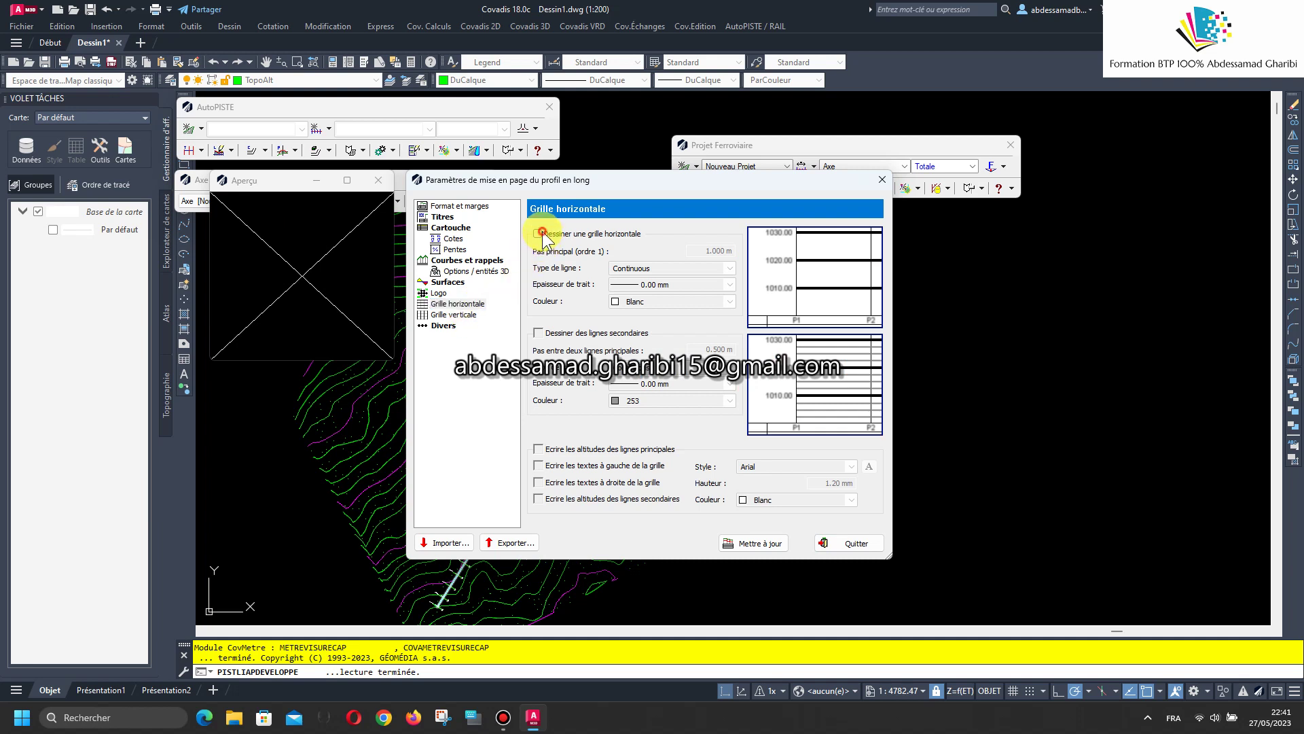
{"action": "left_click", "coordinate": [462, 316]}
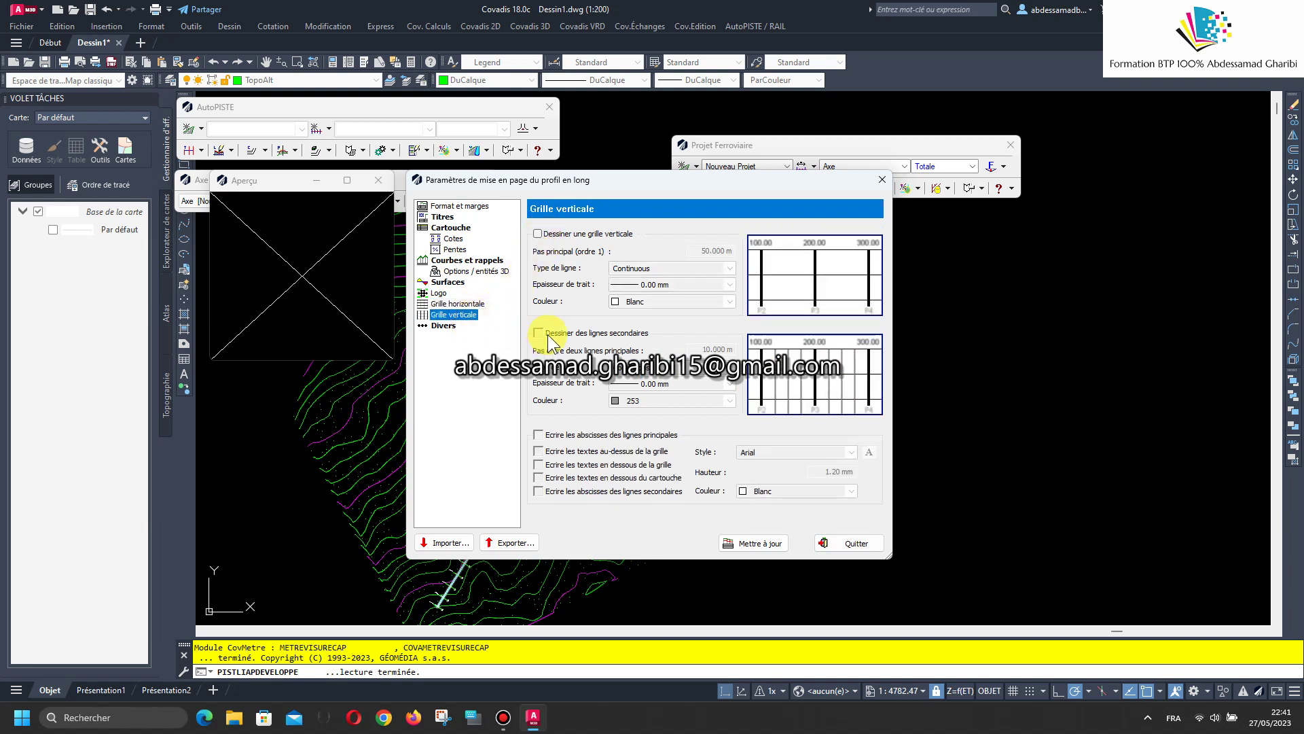
{"action": "left_click", "coordinate": [539, 234]}
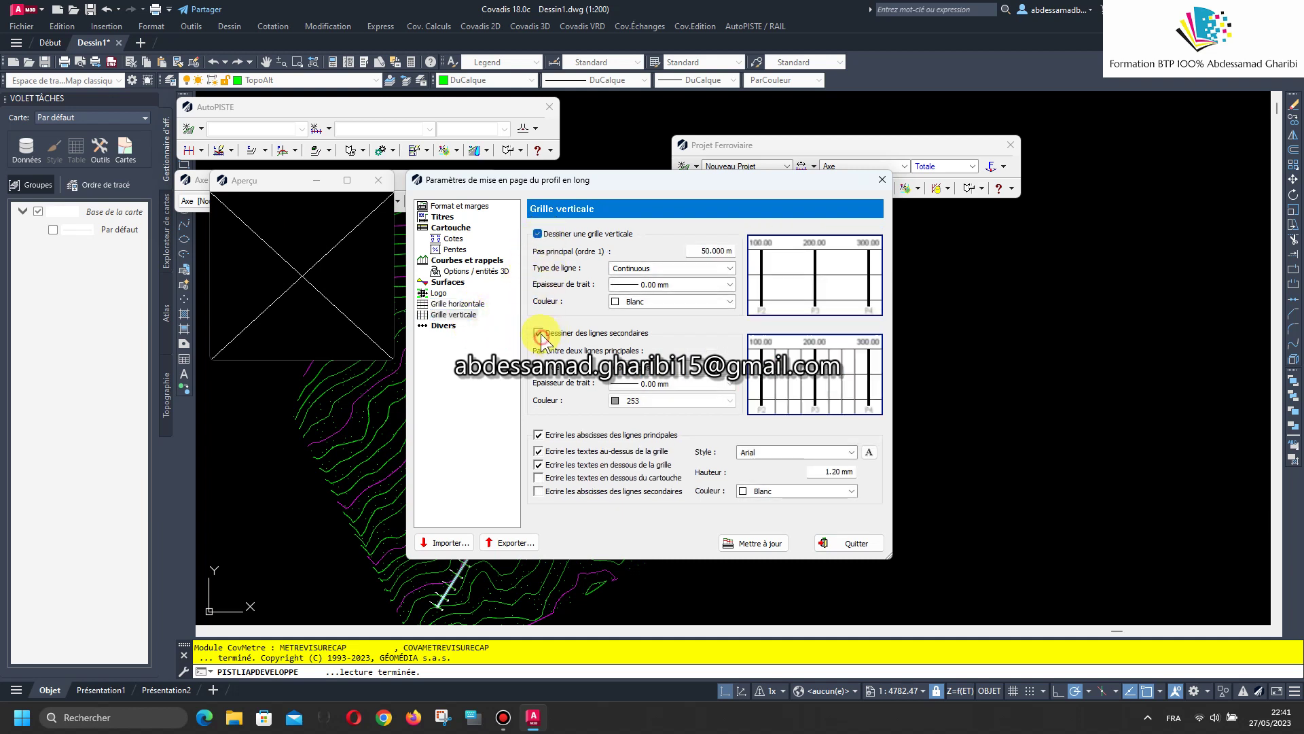
{"action": "left_click", "coordinate": [476, 306]}
{"action": "left_click", "coordinate": [540, 332]}
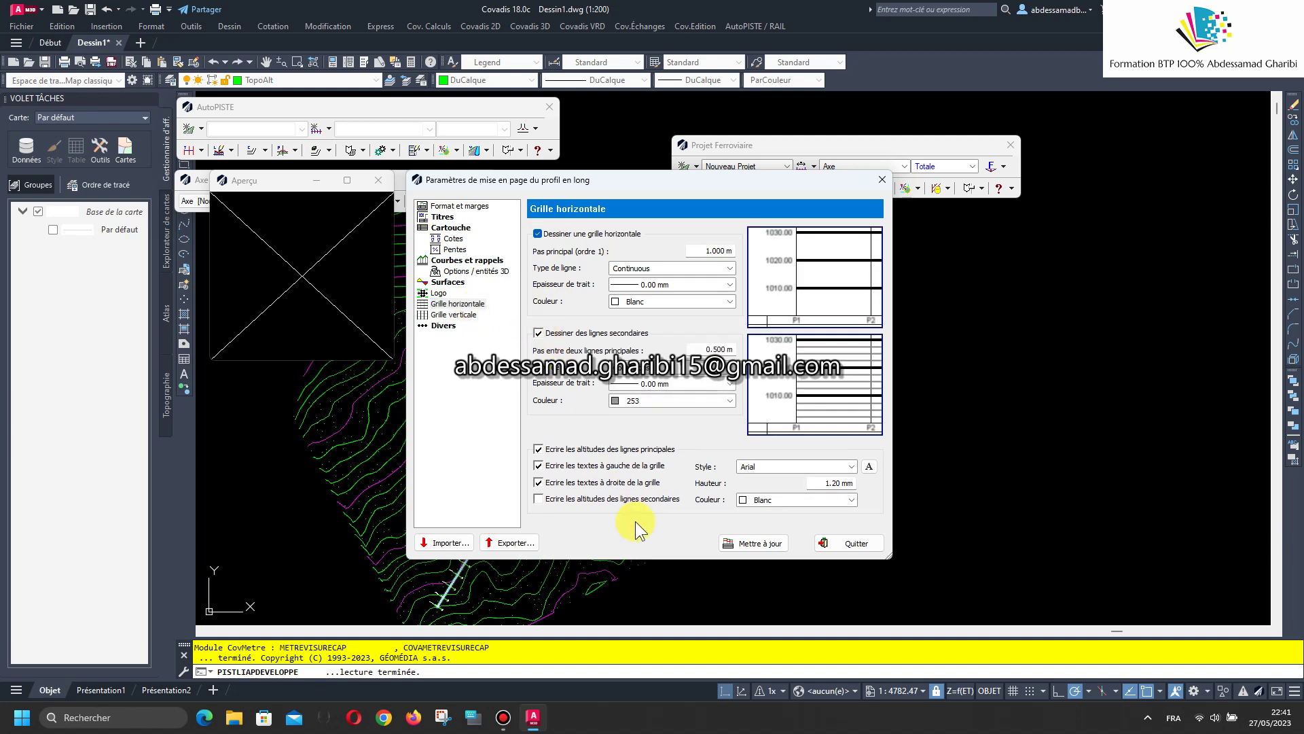
Place the 1/500 by 1/100 profile sheet beside the terrain.
{"action": "left_click", "coordinate": [769, 545]}
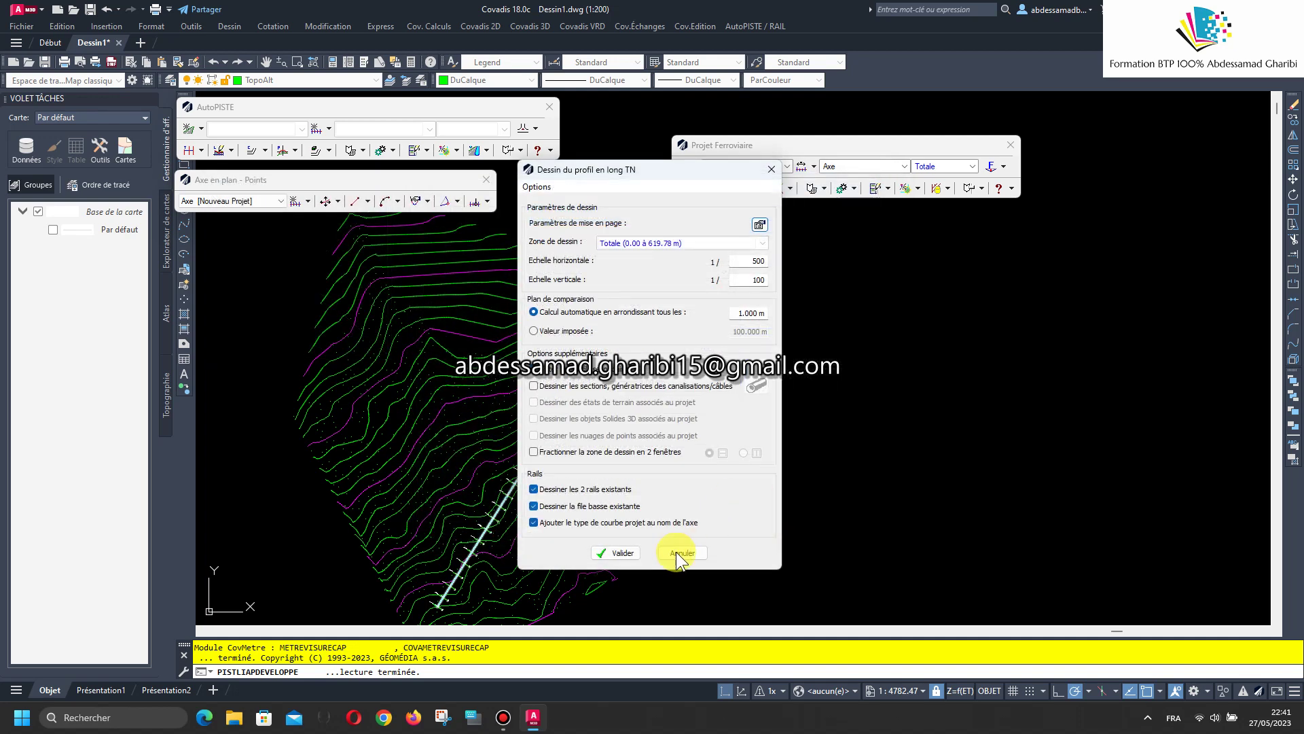
{"action": "left_click", "coordinate": [597, 553]}
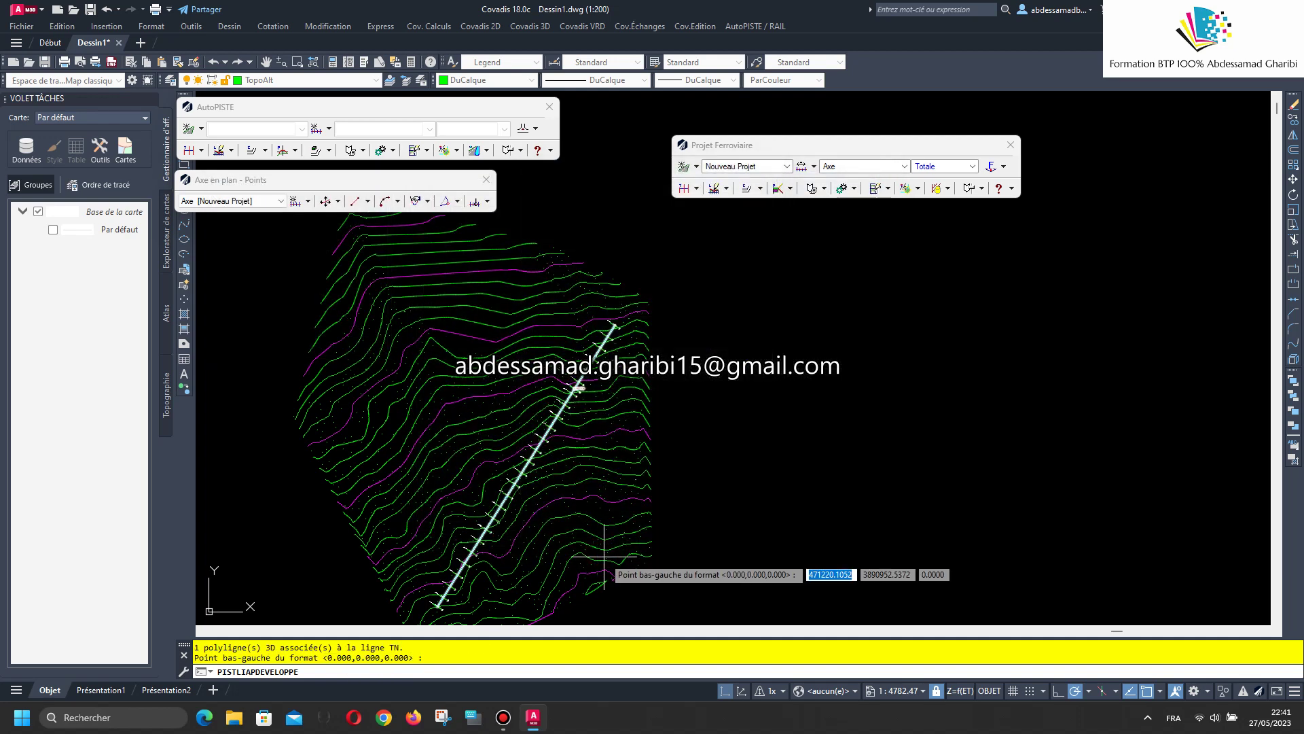
{"action": "left_click", "coordinate": [719, 377]}
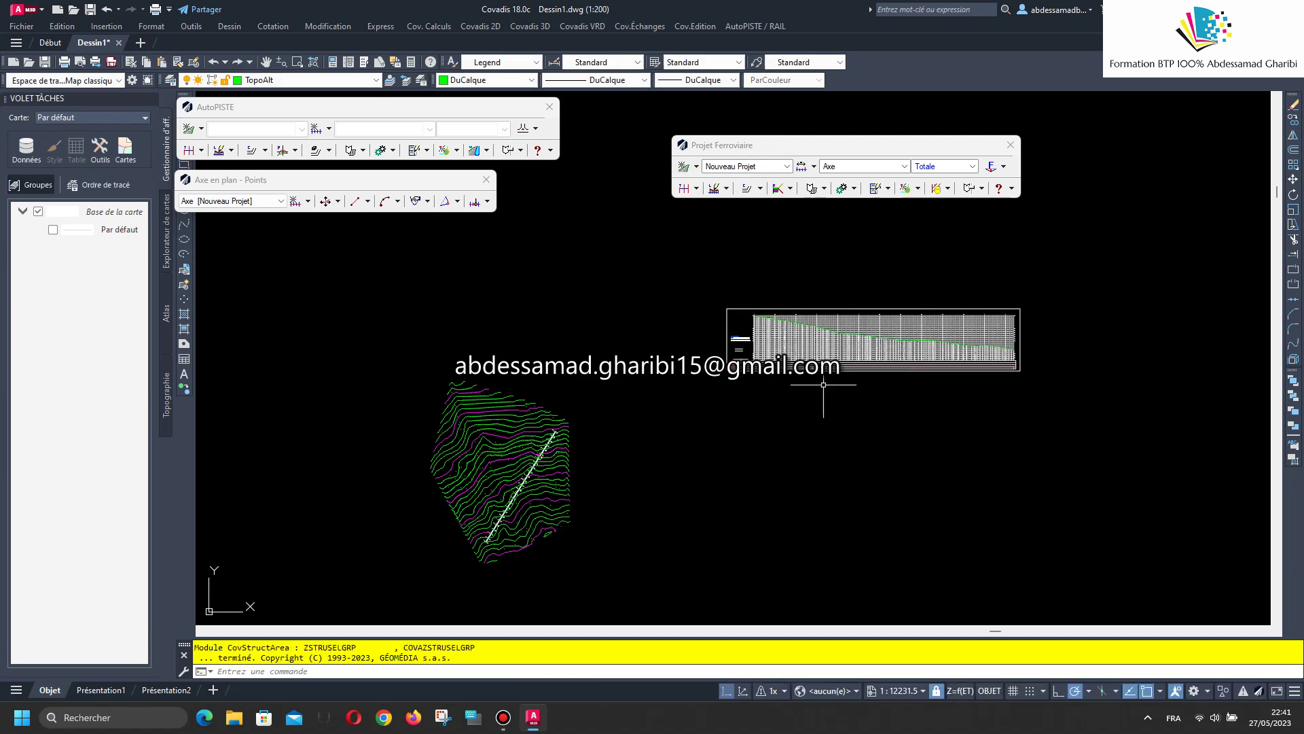
{"action": "scroll", "coordinate": [891, 311], "scroll_direction": "up", "scroll_amount": 4}
{"action": "scroll", "coordinate": [815, 352], "scroll_direction": "up", "scroll_amount": 2}
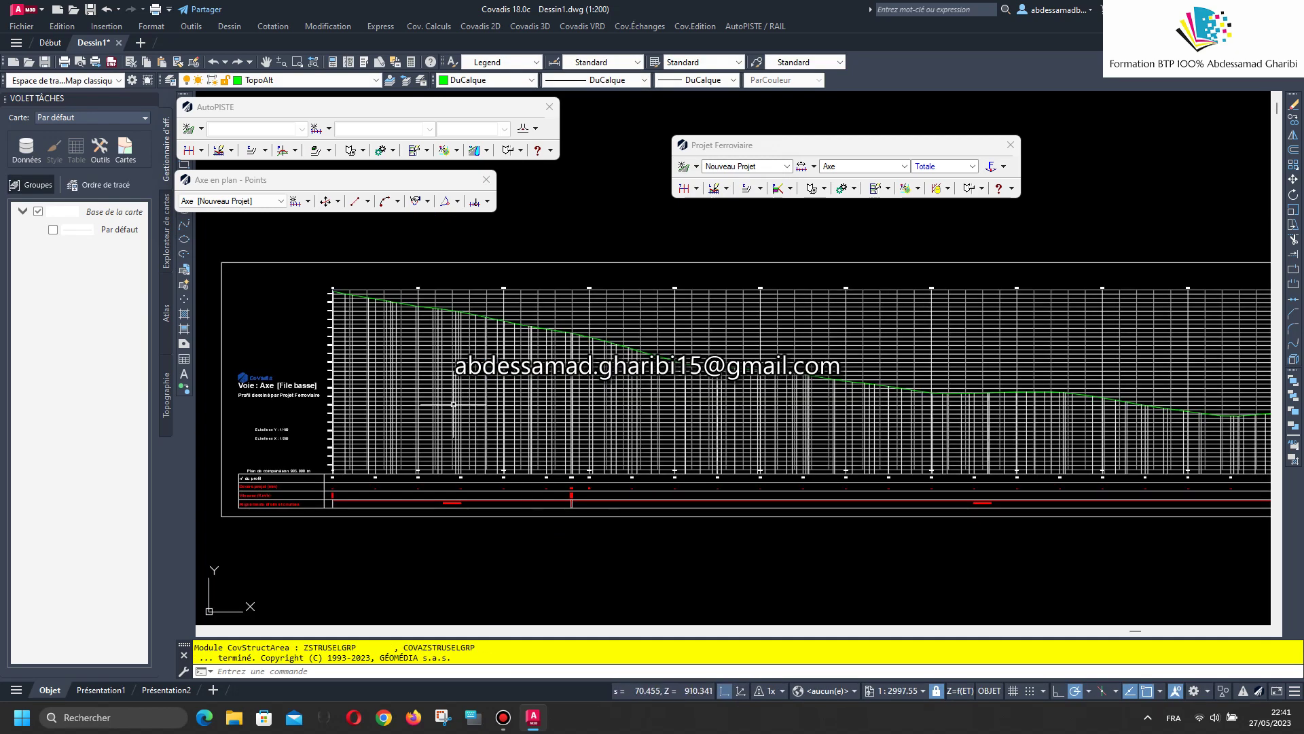
{"action": "scroll", "coordinate": [434, 397], "scroll_direction": "up", "scroll_amount": 2}
{"action": "scroll", "coordinate": [392, 386], "scroll_direction": "up", "scroll_amount": 2}
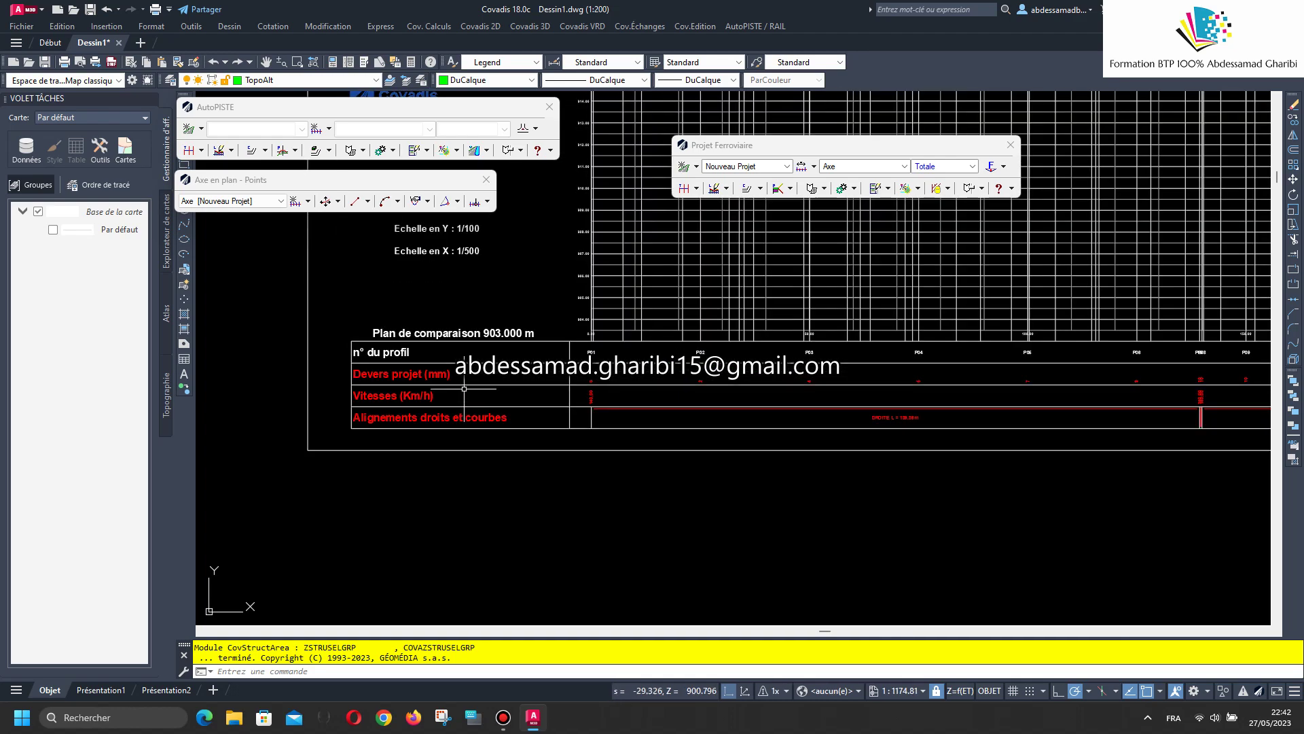
{"action": "scroll", "coordinate": [463, 388], "scroll_direction": "up", "scroll_amount": 2}
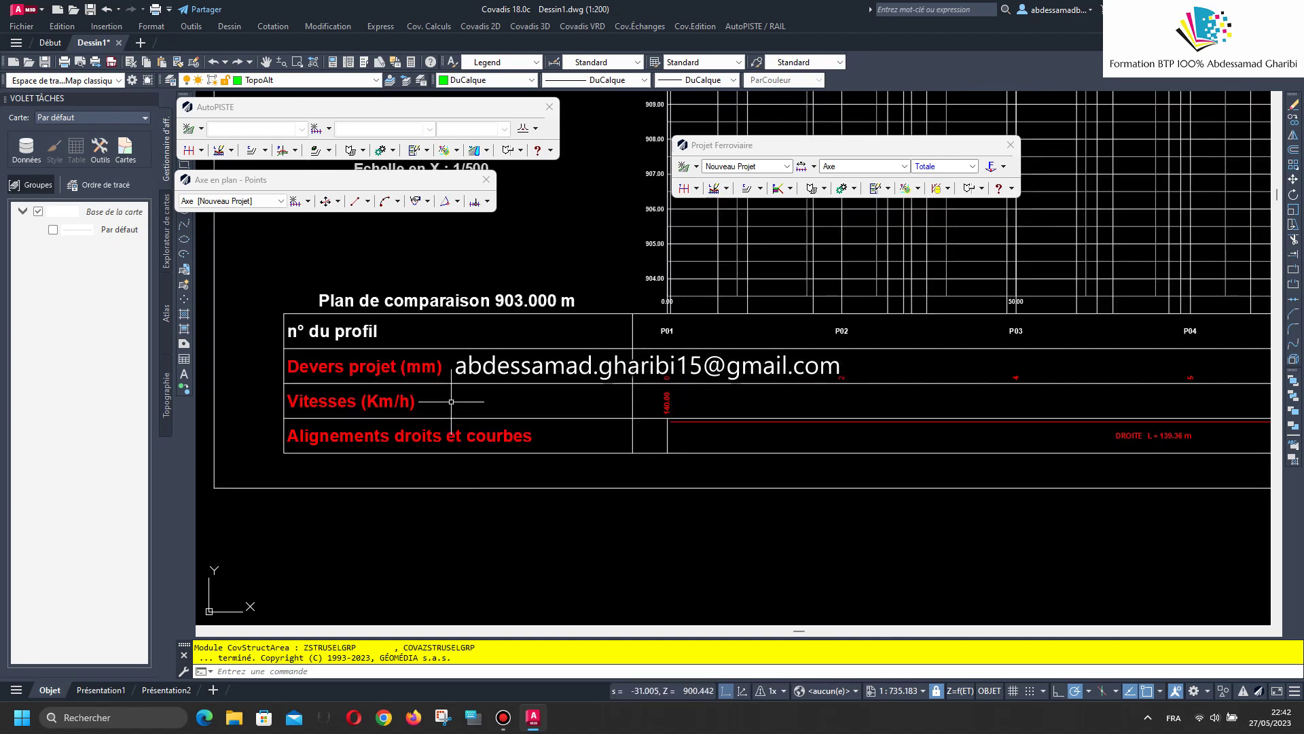
{"action": "scroll", "coordinate": [453, 412], "scroll_direction": "down", "scroll_amount": 3}
{"action": "scroll", "coordinate": [430, 466], "scroll_direction": "down", "scroll_amount": 3}
{"action": "scroll", "coordinate": [427, 335], "scroll_direction": "up", "scroll_amount": 6}
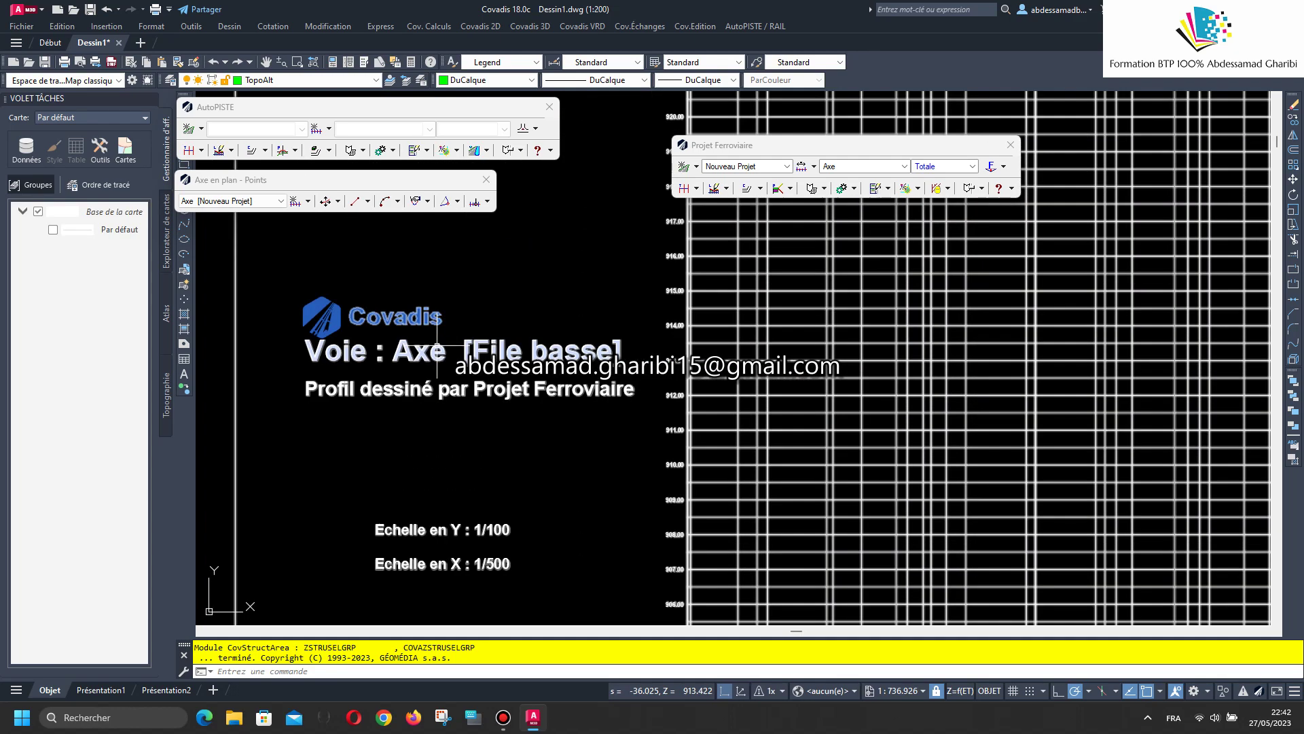
{"action": "scroll", "coordinate": [428, 408], "scroll_direction": "down", "scroll_amount": 2}
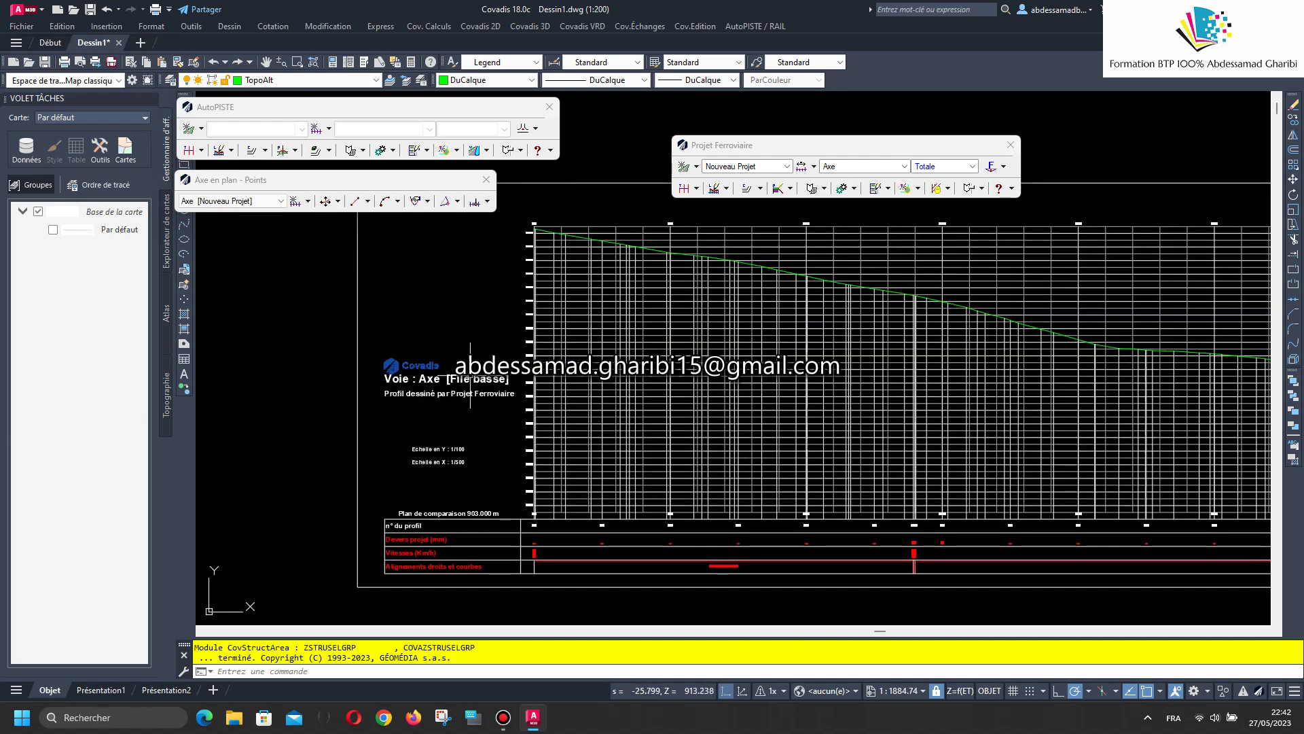
{"action": "scroll", "coordinate": [559, 202], "scroll_direction": "up", "scroll_amount": 2}
{"action": "scroll", "coordinate": [673, 282], "scroll_direction": "down", "scroll_amount": 4}
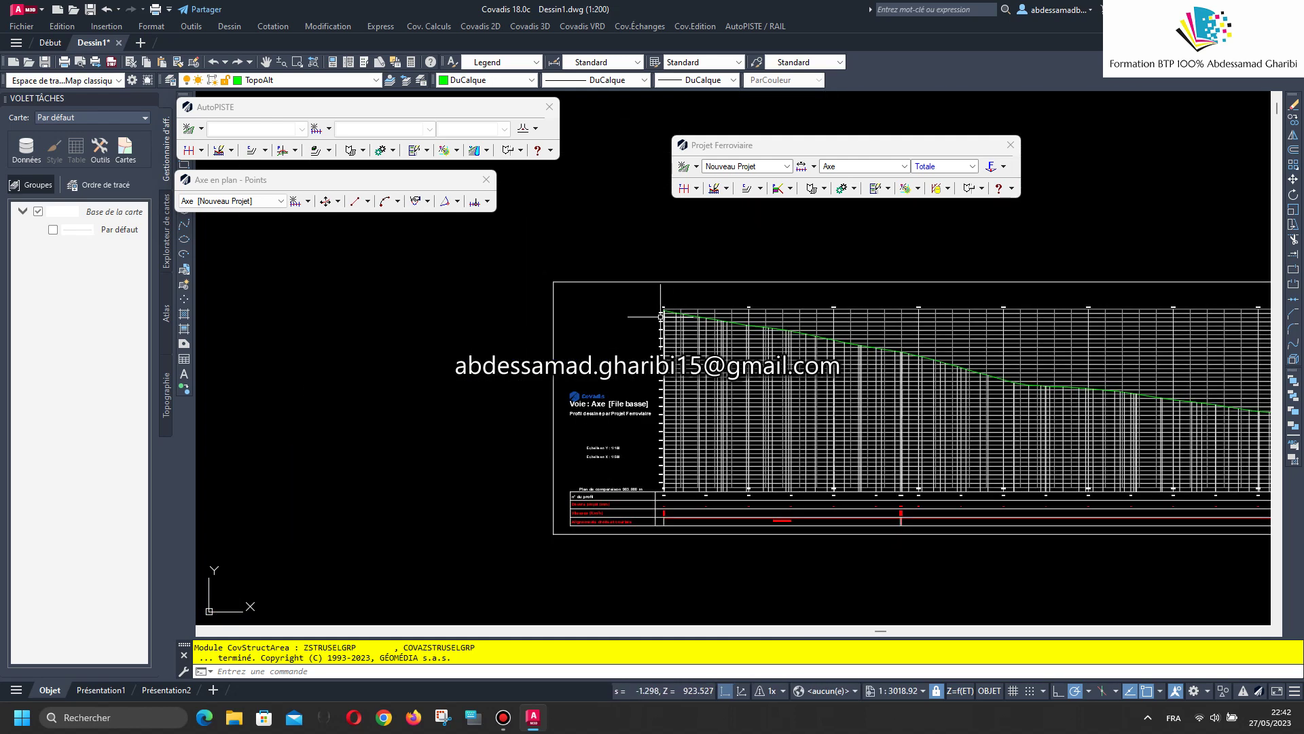
{"action": "scroll", "coordinate": [734, 299], "scroll_direction": "down", "scroll_amount": 4}
{"action": "scroll", "coordinate": [786, 319], "scroll_direction": "down", "scroll_amount": 4}
{"action": "scroll", "coordinate": [965, 360], "scroll_direction": "up", "scroll_amount": 4}
{"action": "scroll", "coordinate": [1005, 394], "scroll_direction": "up", "scroll_amount": 3}
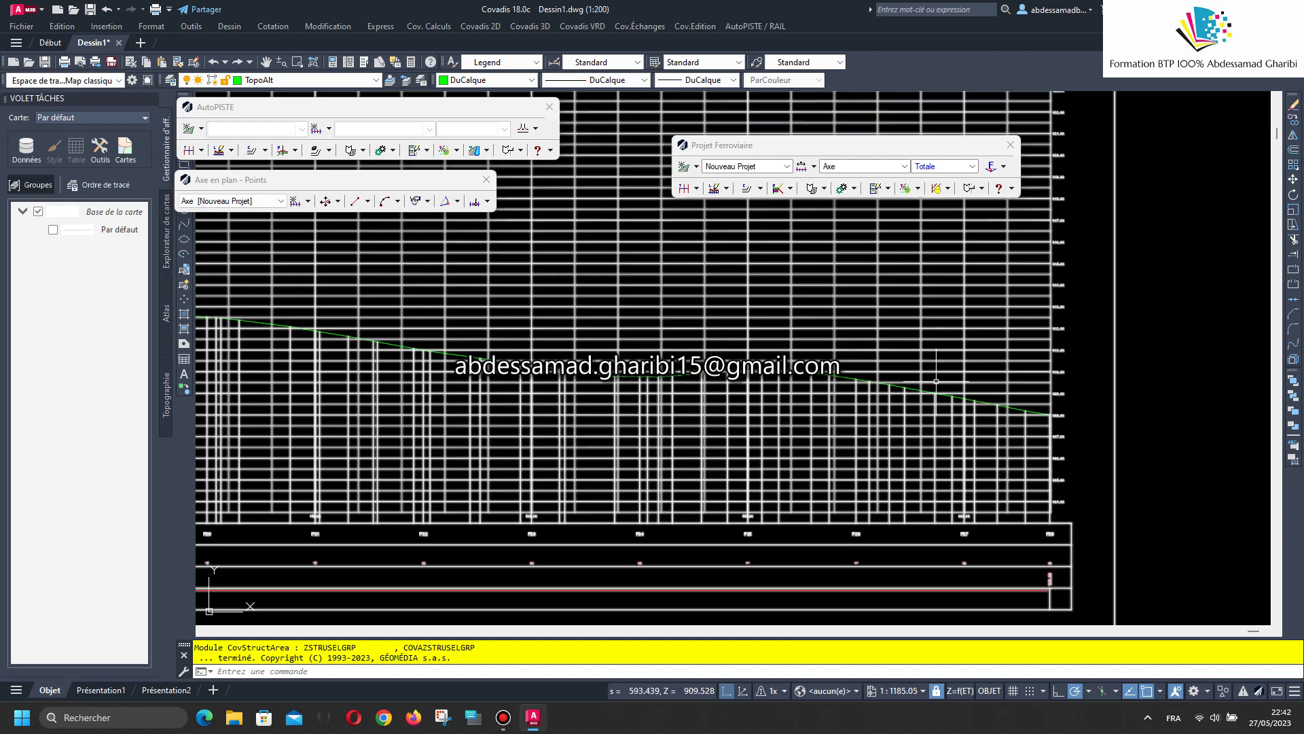
{"action": "scroll", "coordinate": [1029, 407], "scroll_direction": "down", "scroll_amount": 3}
{"action": "scroll", "coordinate": [1029, 407], "scroll_direction": "down", "scroll_amount": 2}
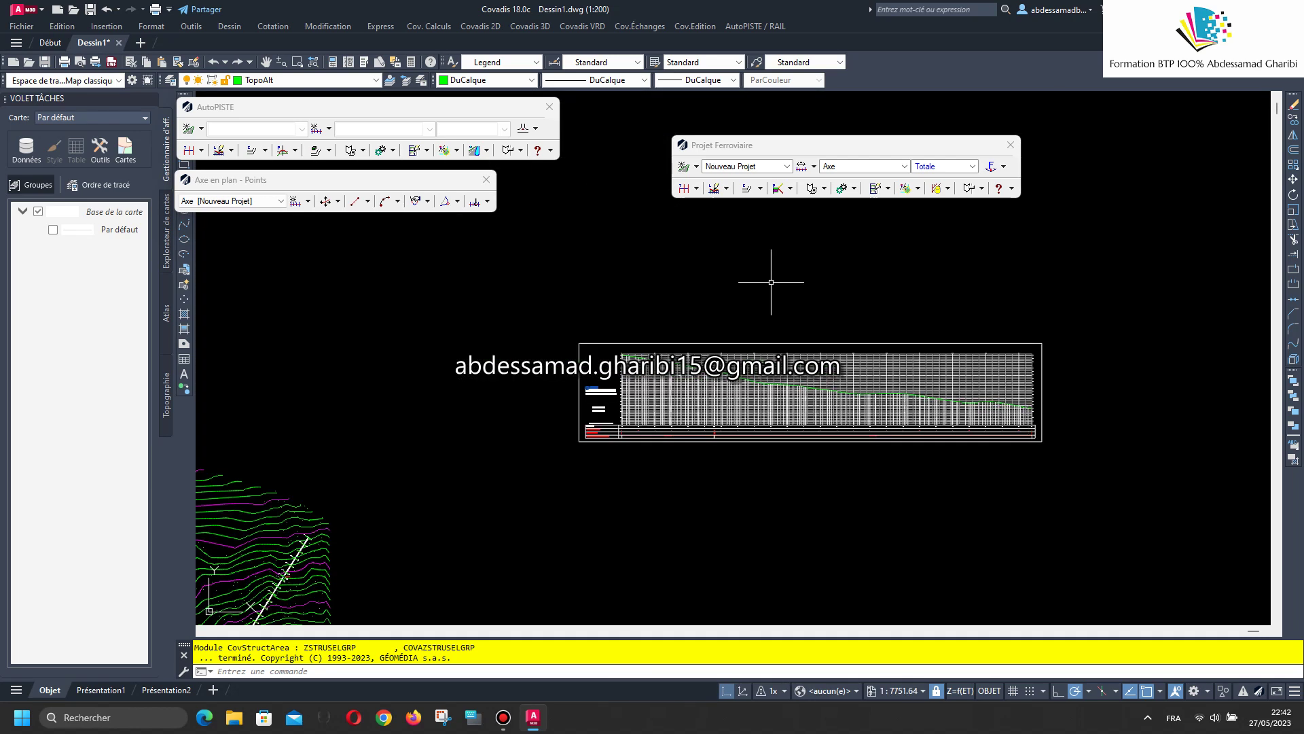
Start a Pente/Rampe slope and fix the grade line's start point.
{"action": "left_click", "coordinate": [727, 190]}
{"action": "mouse_move", "coordinate": [764, 235]}
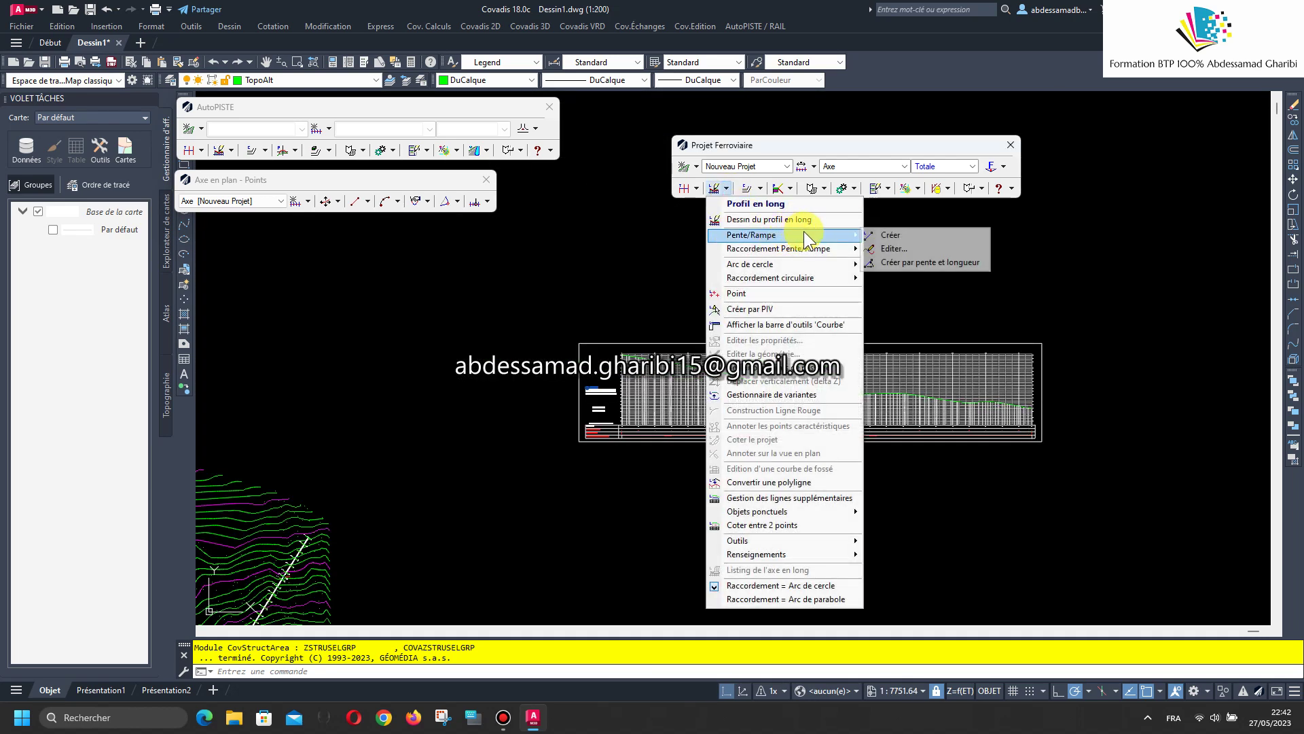
{"action": "left_click", "coordinate": [876, 234]}
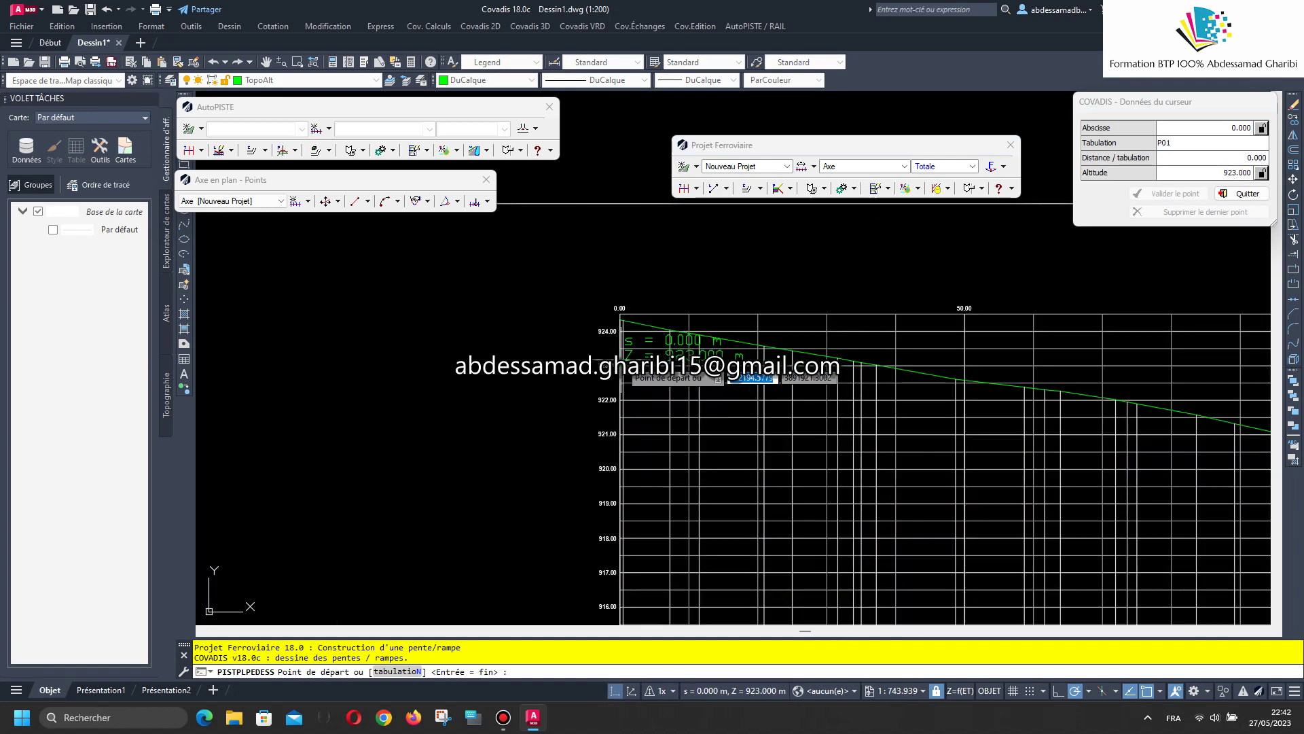
{"action": "scroll", "coordinate": [622, 294], "scroll_direction": "up", "scroll_amount": 4}
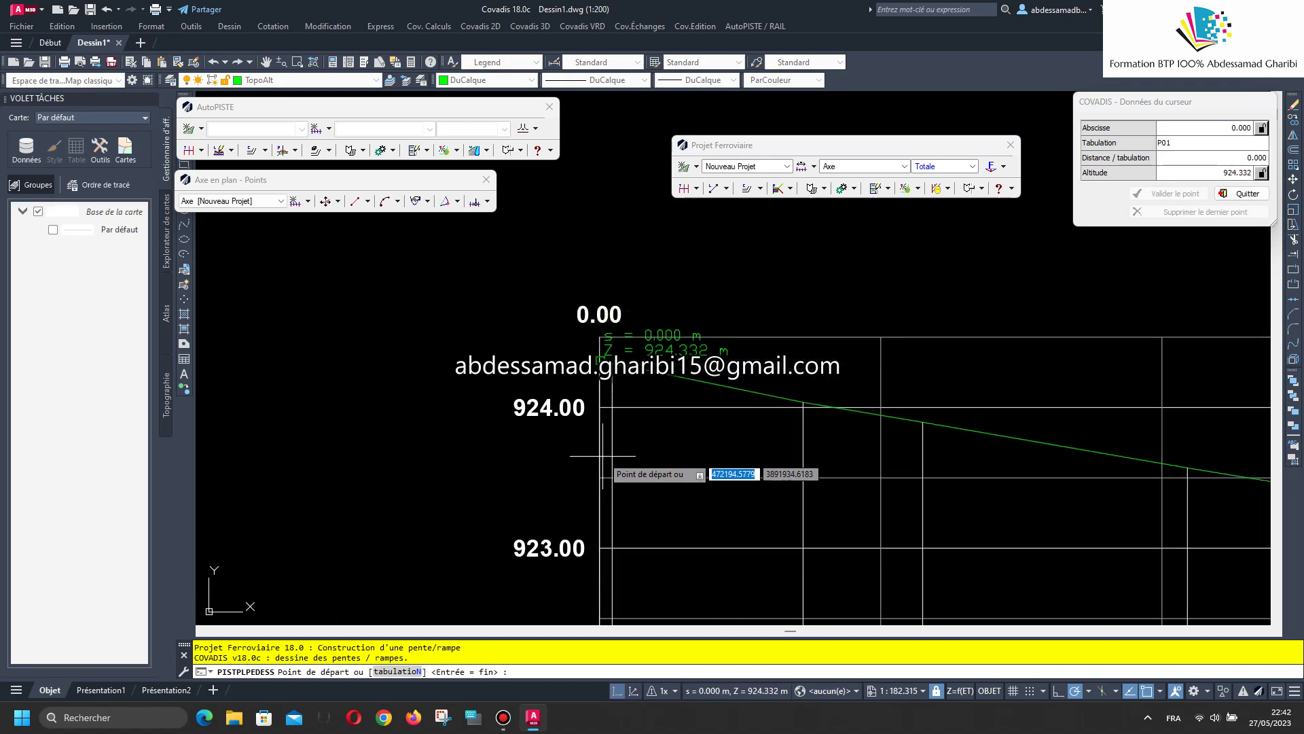
{"action": "left_click", "coordinate": [600, 406]}
Add an intermediate break point and end the grade line at altitude 908.00, chainage 619.77.
{"action": "scroll", "coordinate": [600, 407], "scroll_direction": "down", "scroll_amount": 10}
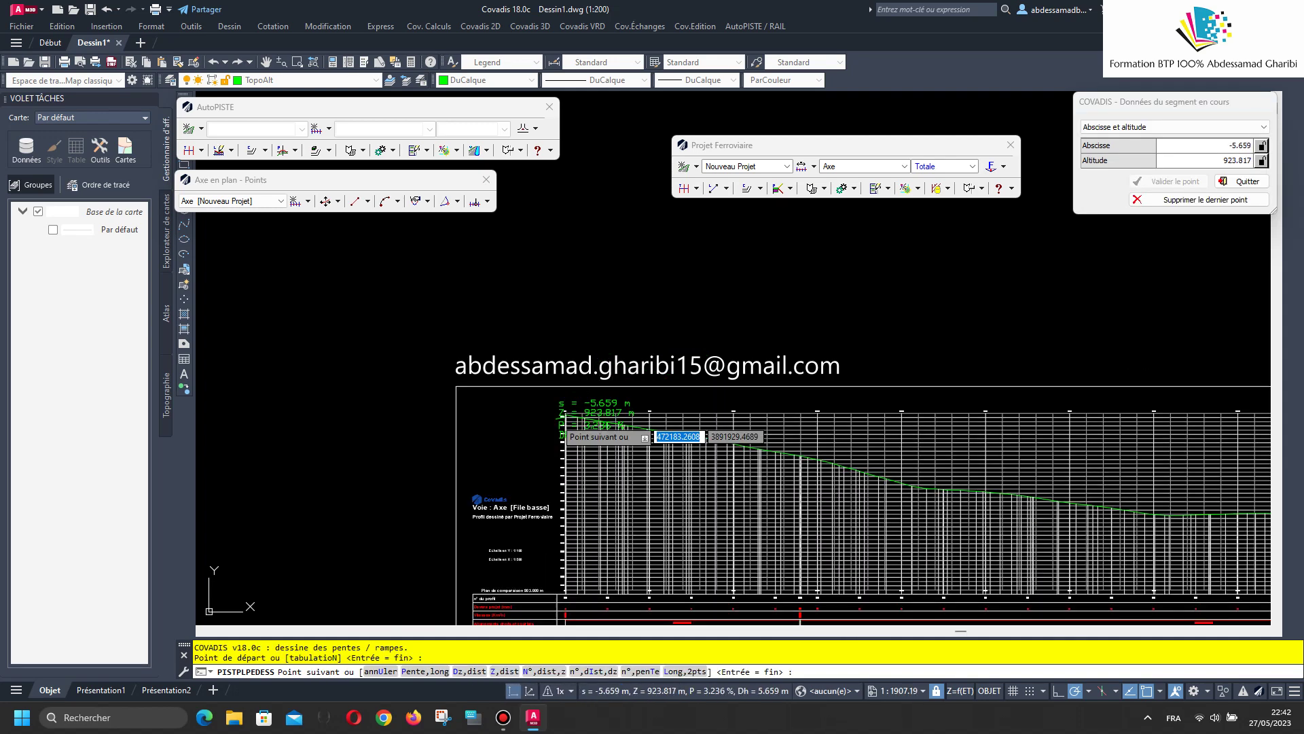
{"action": "scroll", "coordinate": [914, 476], "scroll_direction": "up", "scroll_amount": 4}
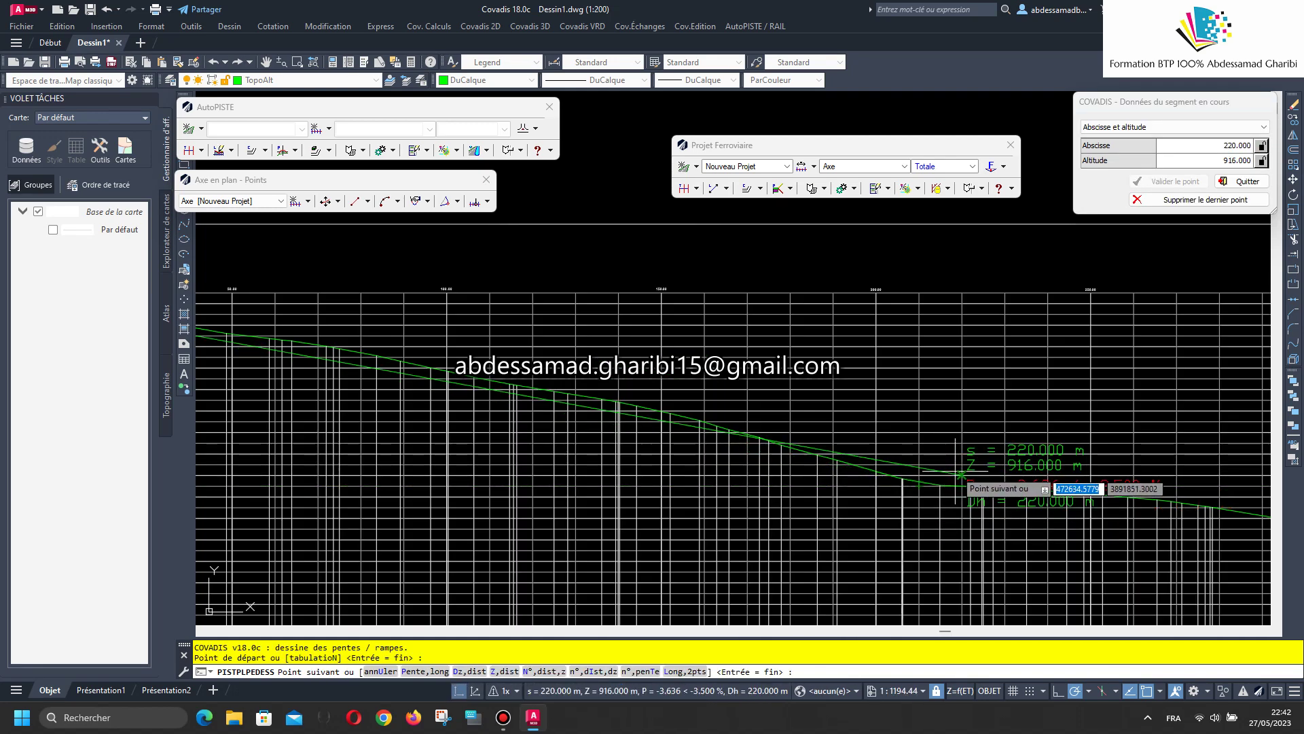
{"action": "scroll", "coordinate": [959, 464], "scroll_direction": "down", "scroll_amount": 7}
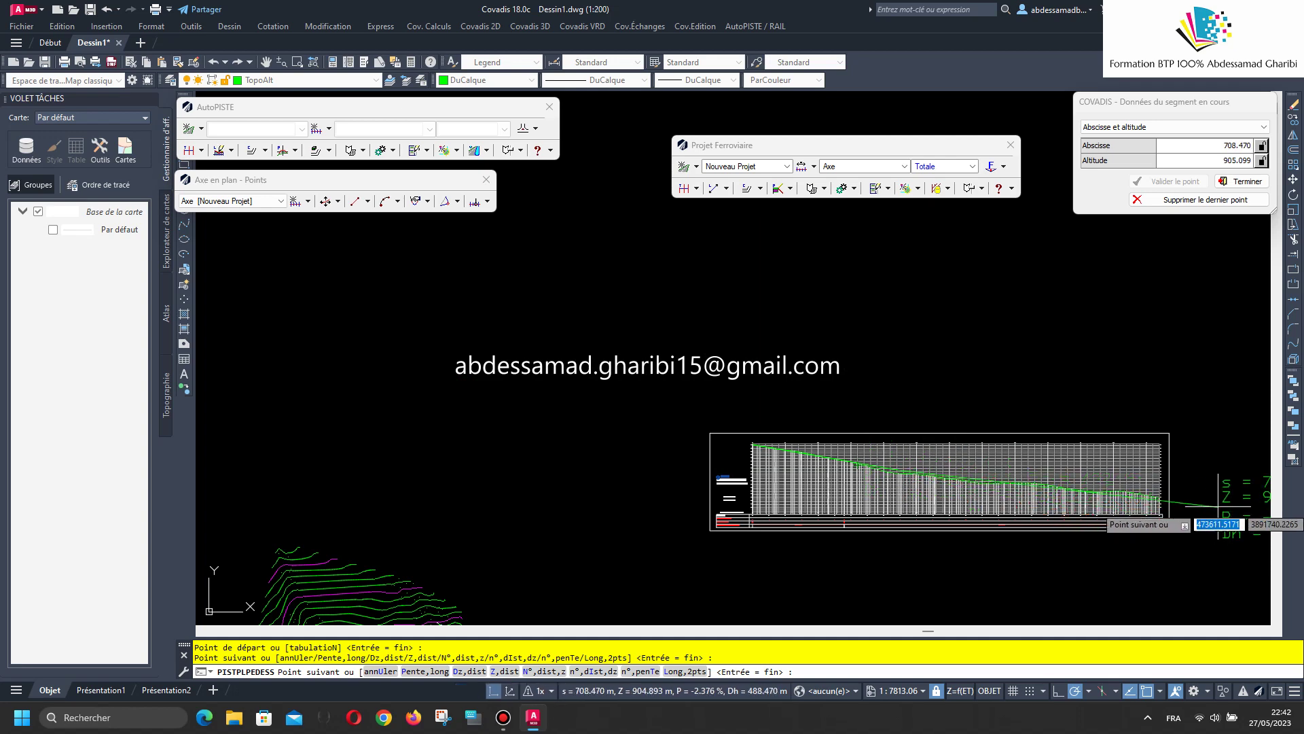
{"action": "scroll", "coordinate": [1124, 486], "scroll_direction": "up", "scroll_amount": 3}
{"action": "scroll", "coordinate": [1125, 486], "scroll_direction": "up", "scroll_amount": 4}
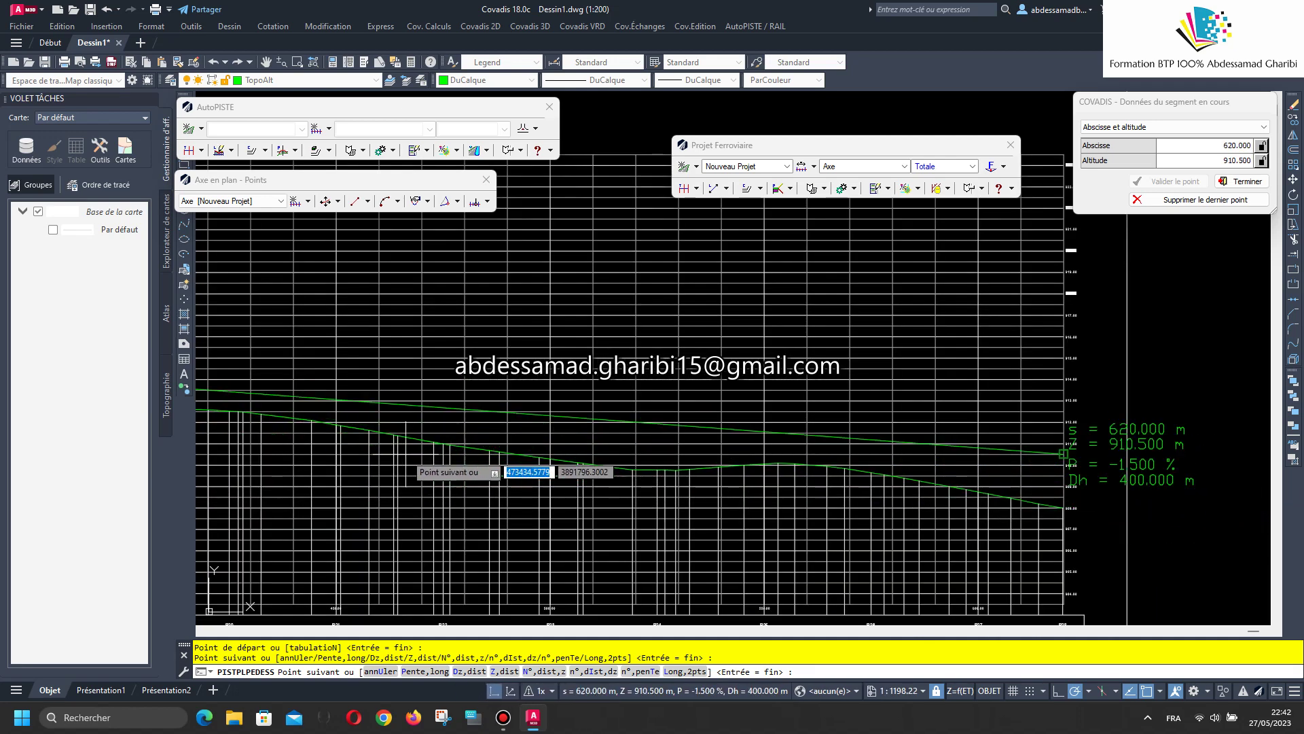
{"action": "left_click", "coordinate": [433, 453]}
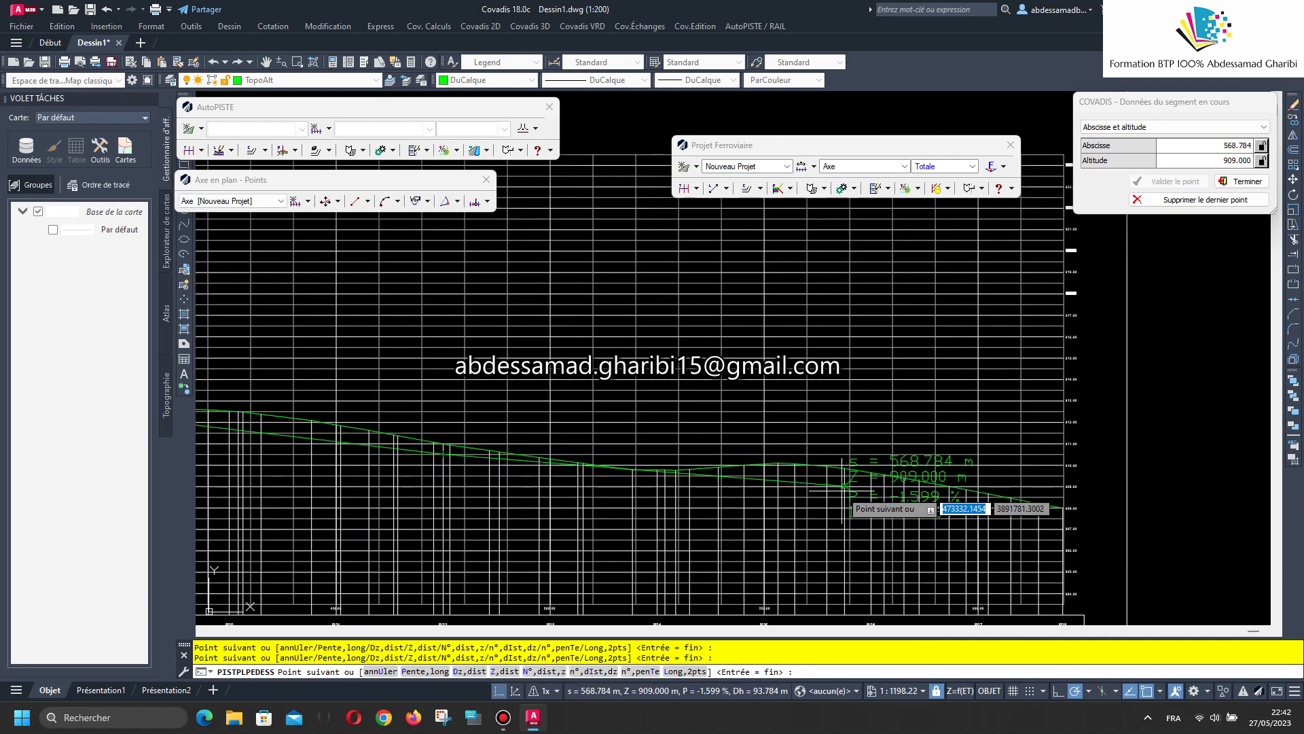
{"action": "scroll", "coordinate": [1049, 504], "scroll_direction": "up", "scroll_amount": 4}
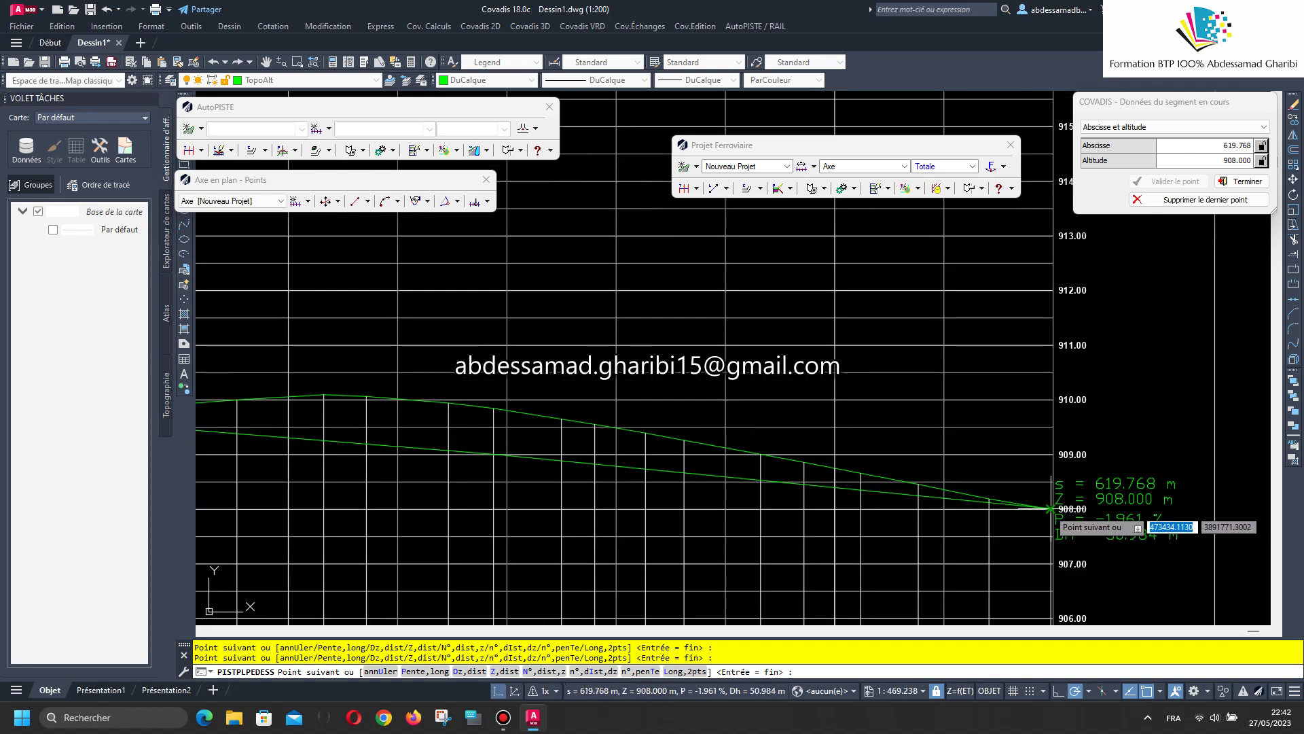
{"action": "left_click", "coordinate": [1242, 180]}
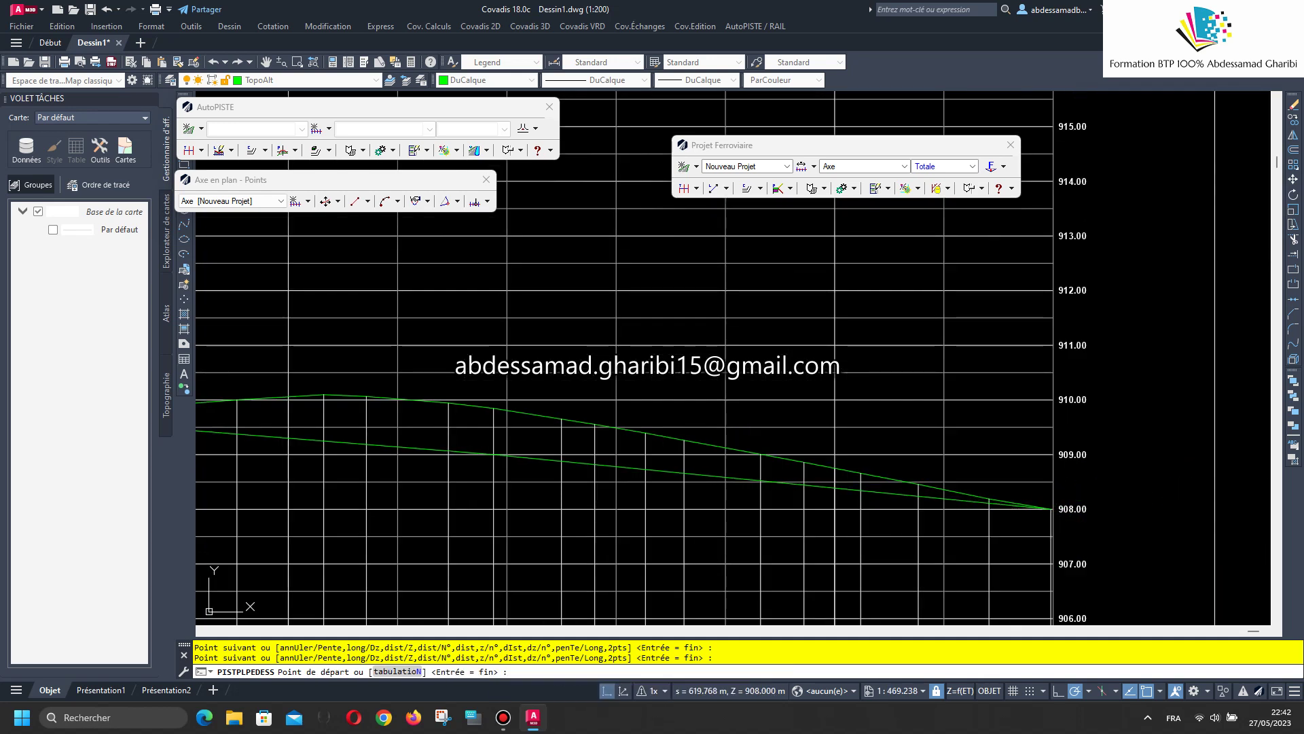
{"action": "key", "text": "Return"}
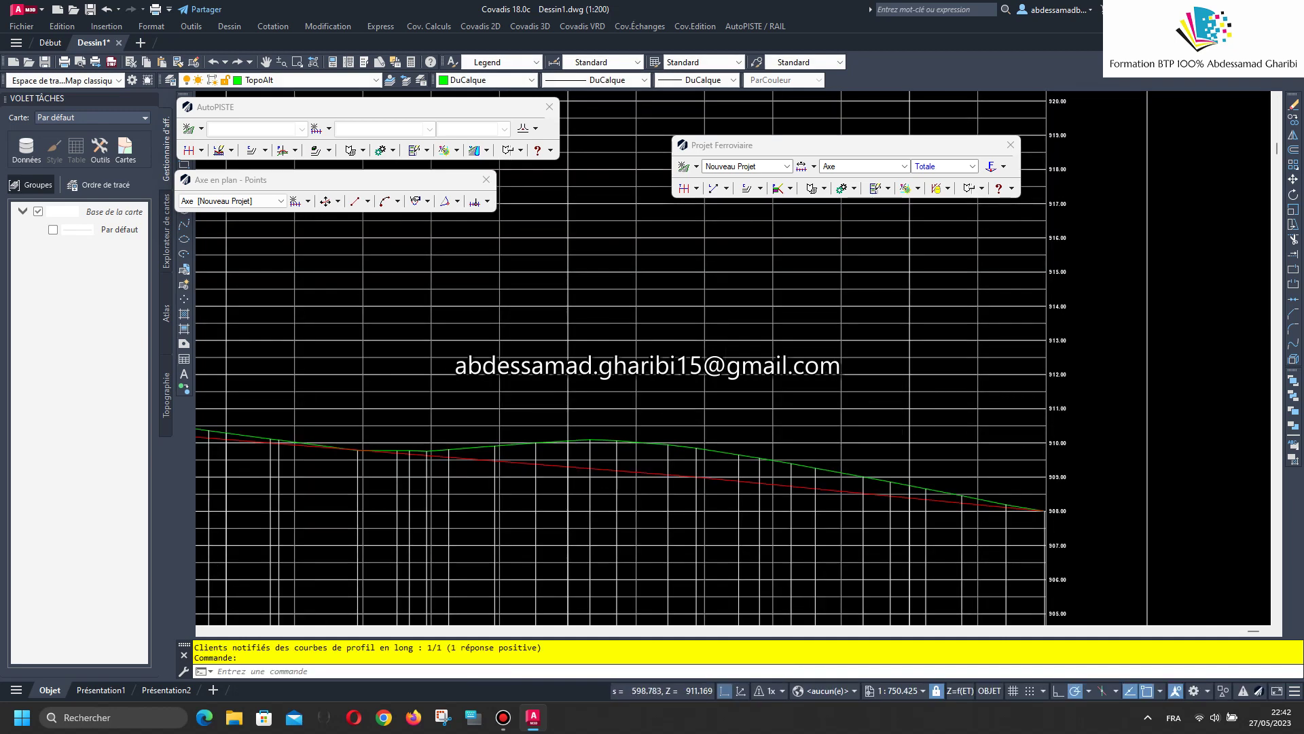
{"action": "scroll", "coordinate": [572, 451], "scroll_direction": "down", "scroll_amount": 10}
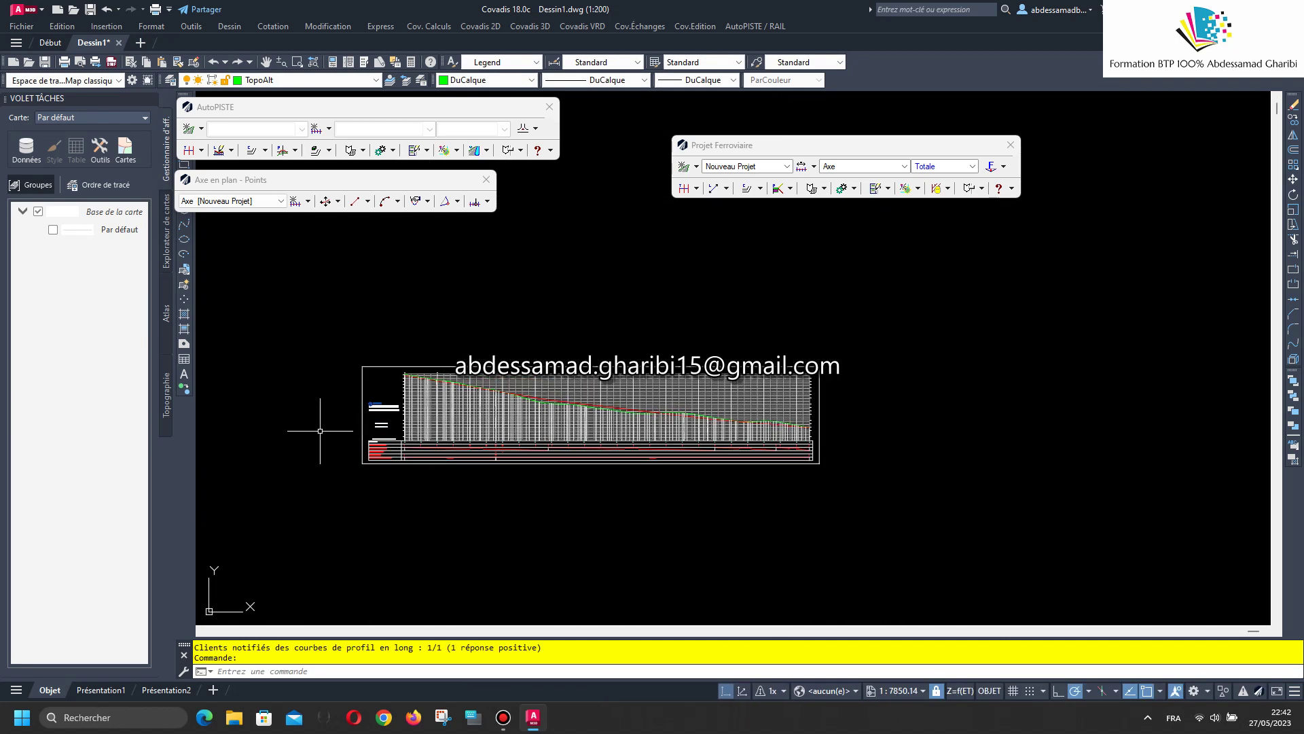
{"action": "scroll", "coordinate": [314, 430], "scroll_direction": "up", "scroll_amount": 4}
{"action": "scroll", "coordinate": [433, 540], "scroll_direction": "up", "scroll_amount": 4}
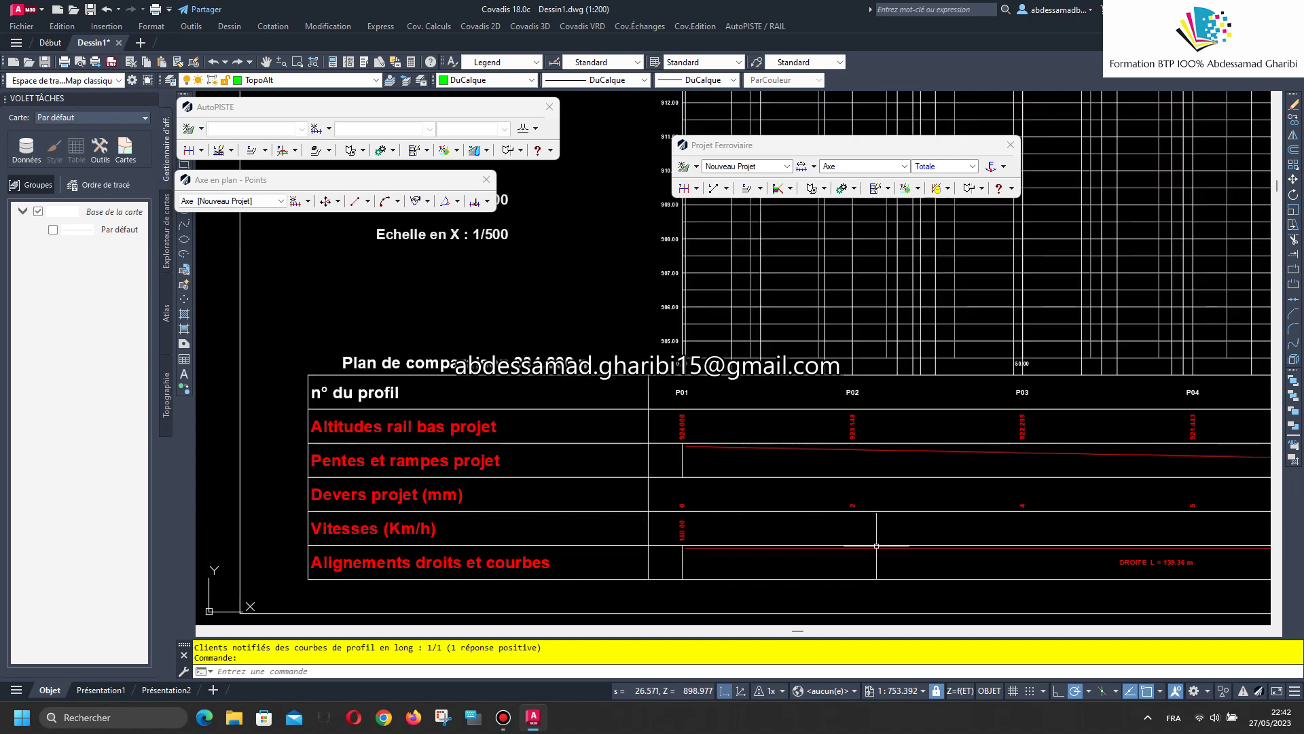
{"action": "scroll", "coordinate": [675, 465], "scroll_direction": "up", "scroll_amount": 3}
{"action": "scroll", "coordinate": [649, 473], "scroll_direction": "down", "scroll_amount": 3}
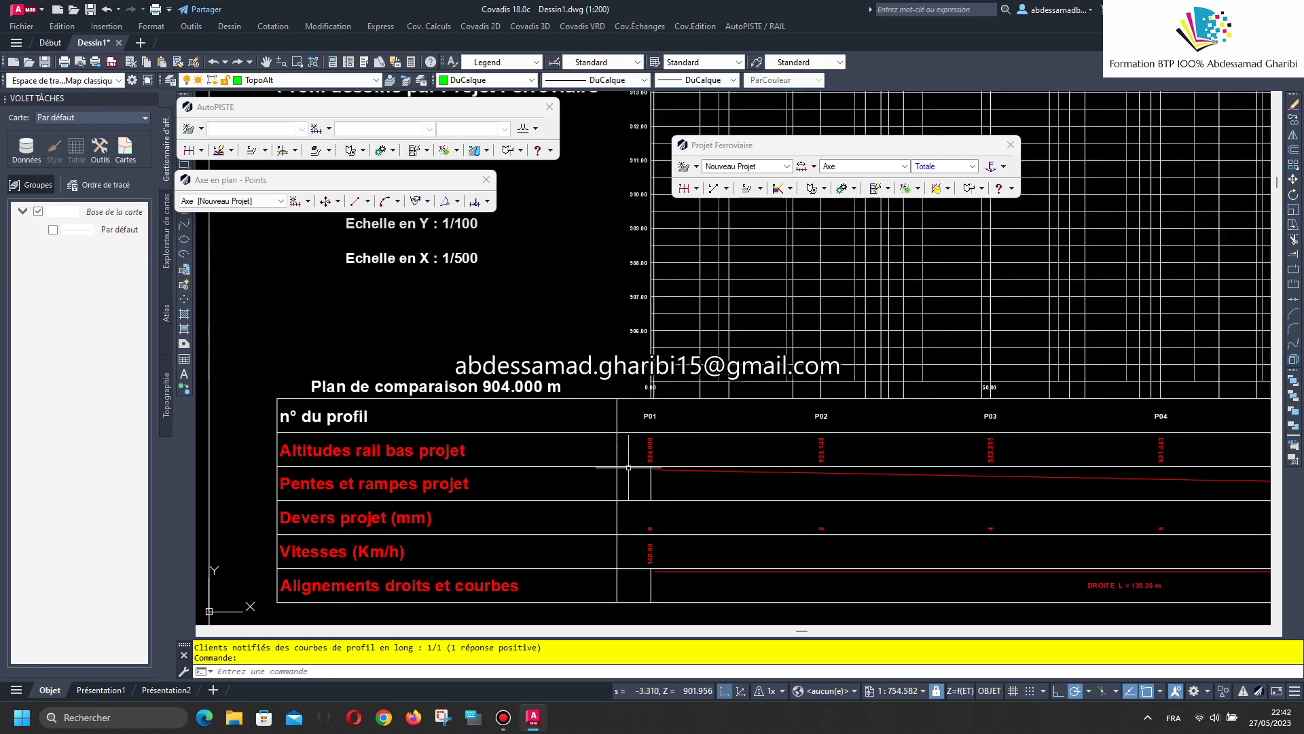
{"action": "scroll", "coordinate": [528, 492], "scroll_direction": "down", "scroll_amount": 4}
{"action": "scroll", "coordinate": [476, 475], "scroll_direction": "down", "scroll_amount": 2}
{"action": "scroll", "coordinate": [431, 452], "scroll_direction": "down", "scroll_amount": 2}
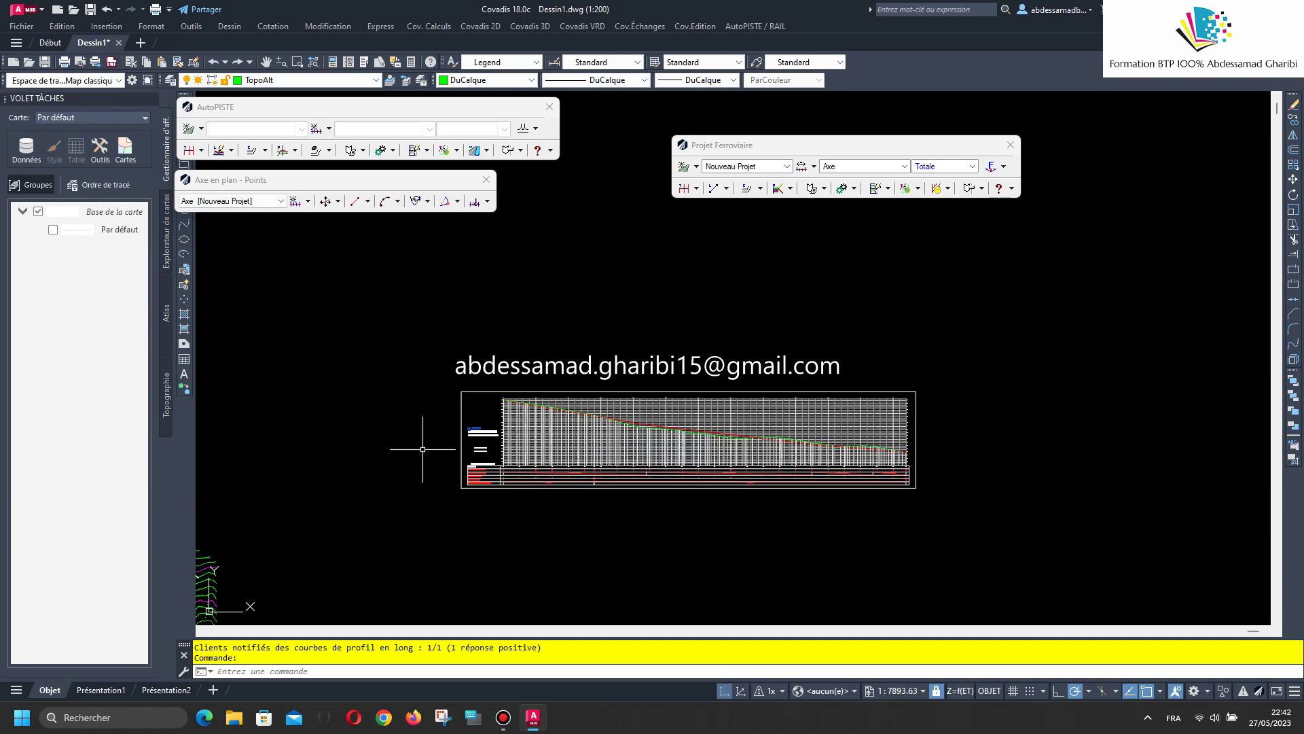
{"action": "scroll", "coordinate": [672, 529], "scroll_direction": "up", "scroll_amount": 2}
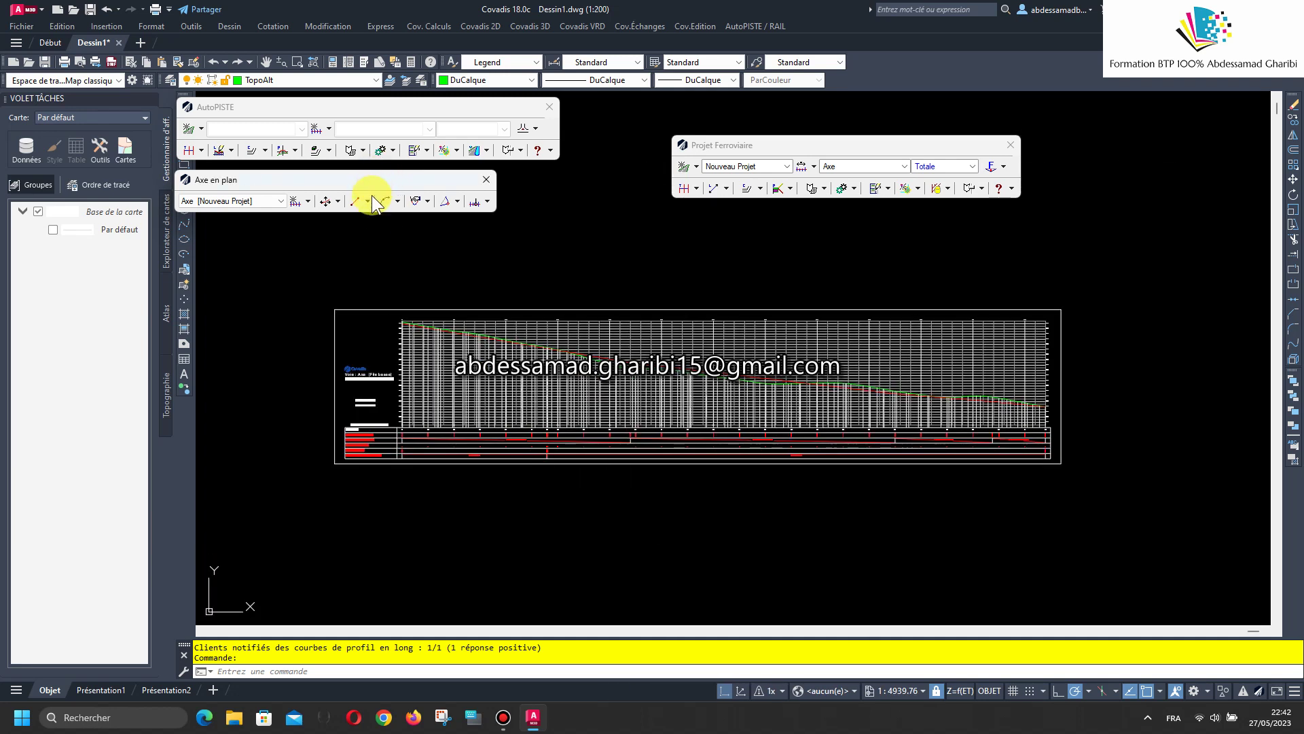
Close the AutoPISTE toolbar and dock Axe en plan beside the Projet Ferroviaire toolbar.
{"action": "left_click_drag", "start_coordinate": [388, 181], "coordinate": [513, 184]}
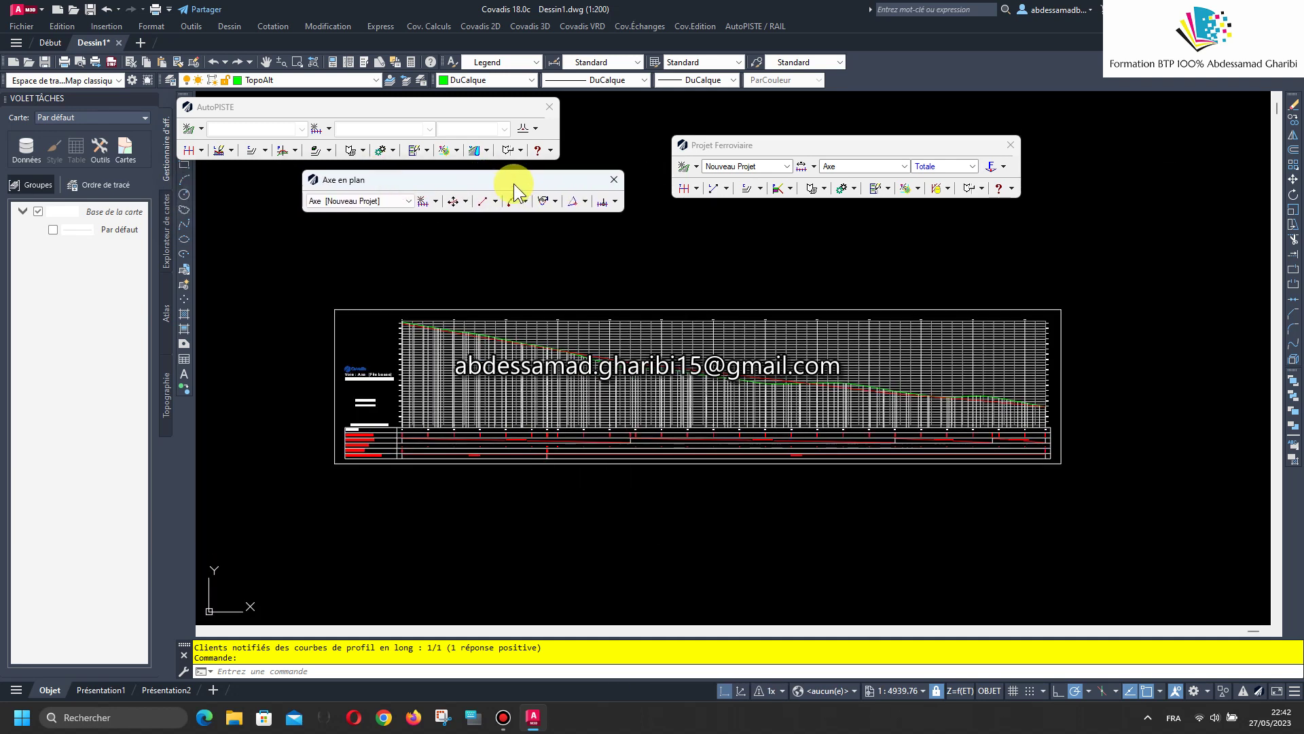
{"action": "left_click", "coordinate": [550, 106]}
{"action": "left_click_drag", "start_coordinate": [557, 174], "coordinate": [584, 140]}
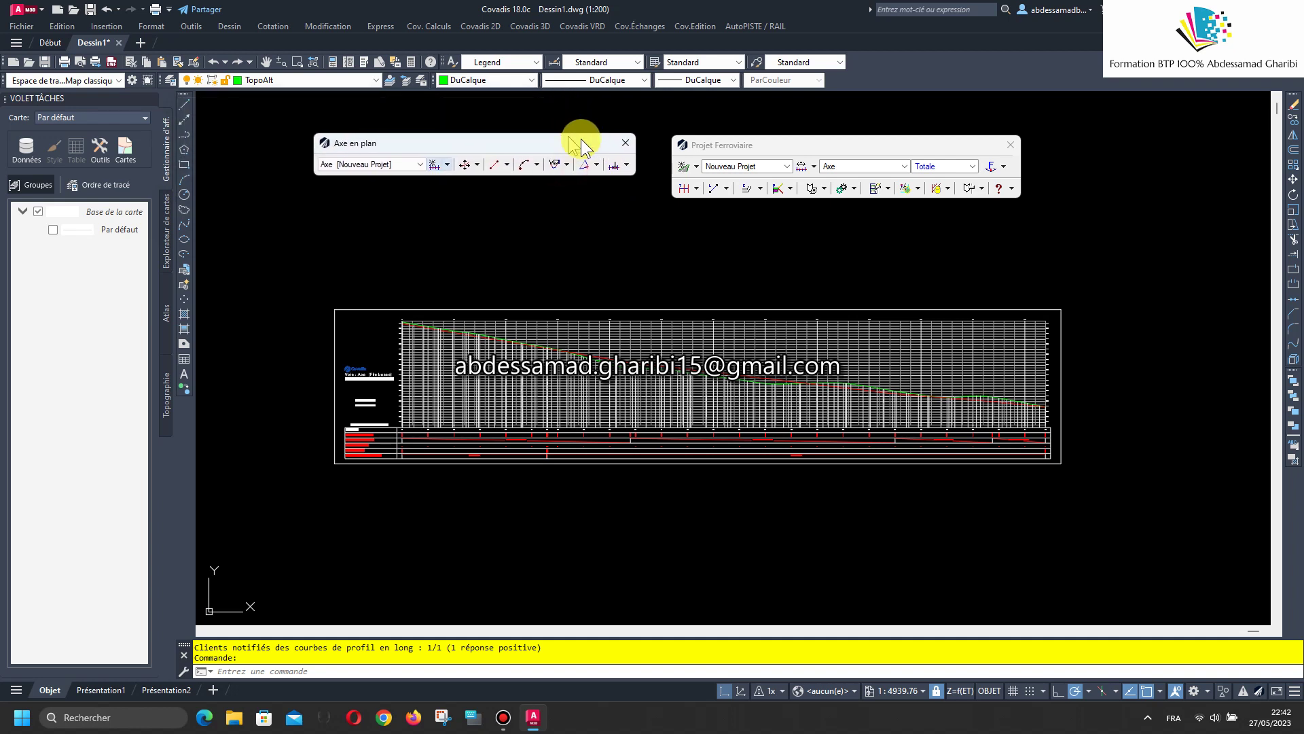
{"action": "left_click", "coordinate": [504, 716]}
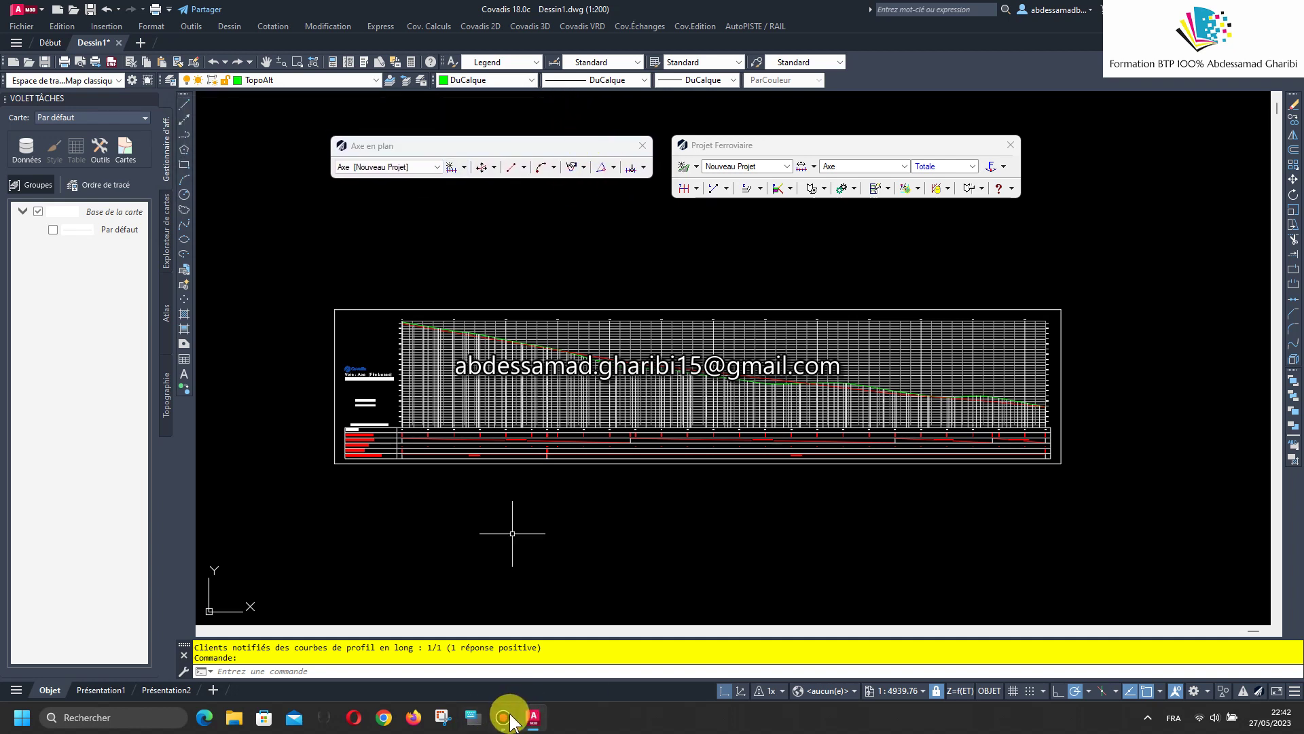